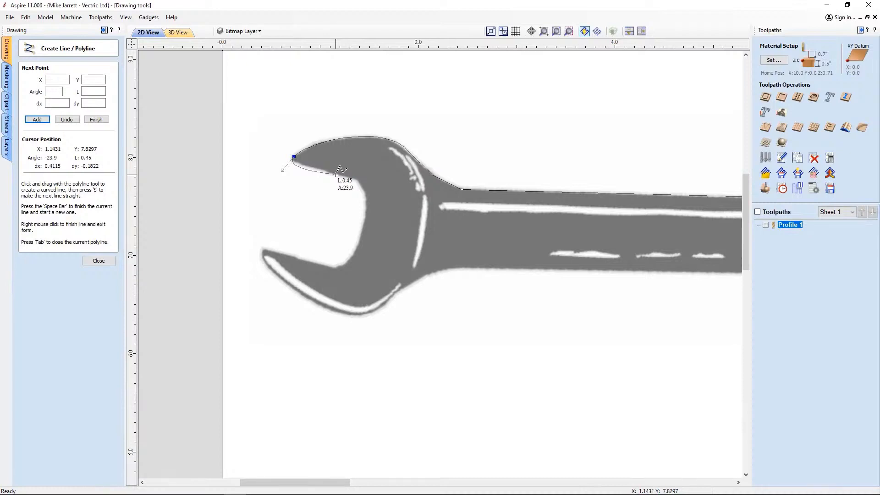
# Step: Trace the left wrench head's inner jaw with curved segments, ending with a straight segment to the lower jaw tip
pyautogui.click(364, 208)
pyautogui.press('s')
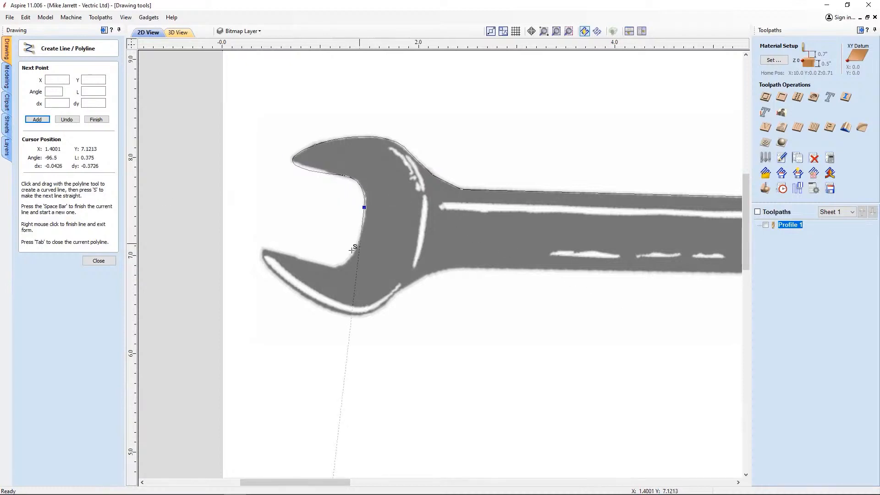
pyautogui.moveTo(325, 265); pyautogui.dragTo(294, 257)
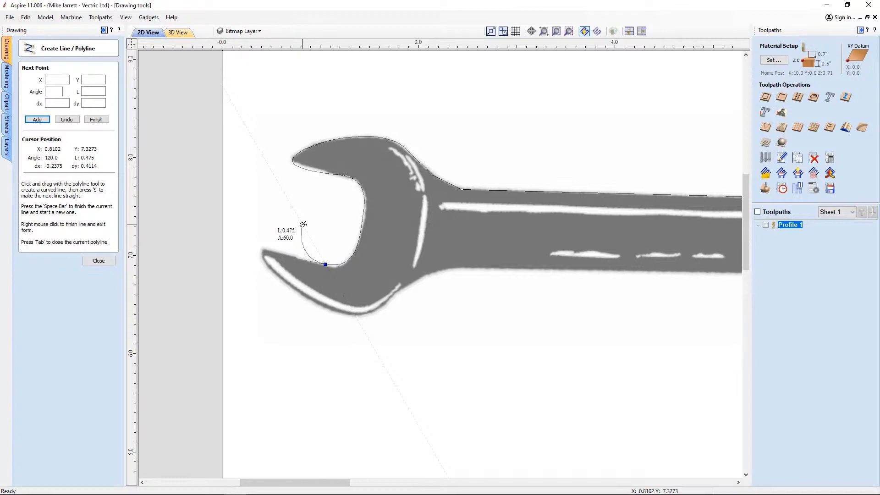
pyautogui.press('s')
pyautogui.click(263, 248)
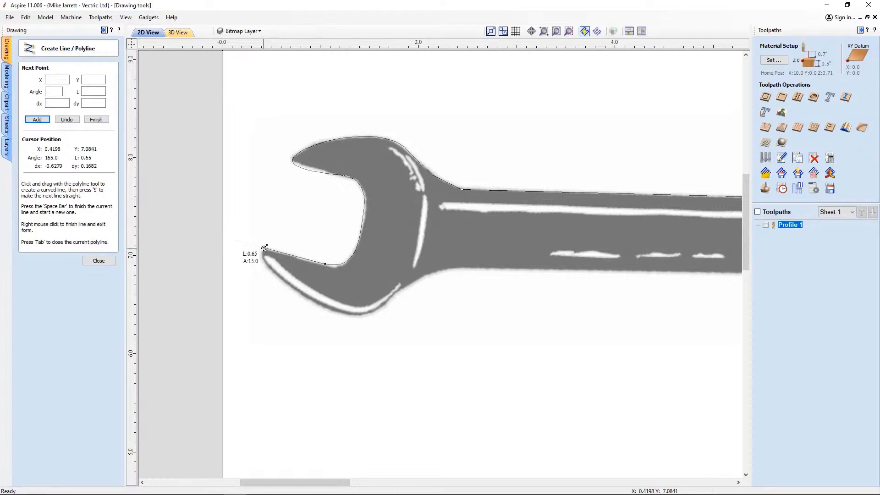
# Step: Trace the outer edge of the left head's lower jaw with curved polyline segments from the tip to its underside
pyautogui.scroll(2, 274, 274)
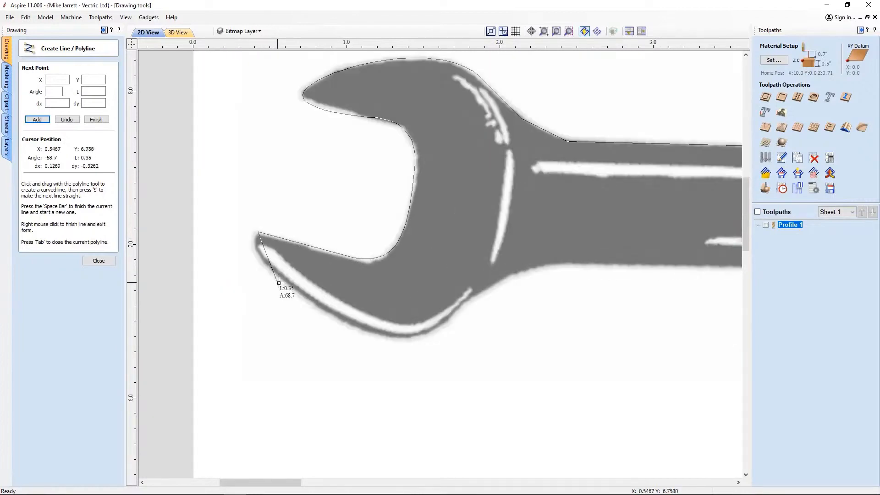
pyautogui.moveTo(277, 281); pyautogui.dragTo(302, 306)
pyautogui.moveTo(424, 338); pyautogui.dragTo(462, 324)
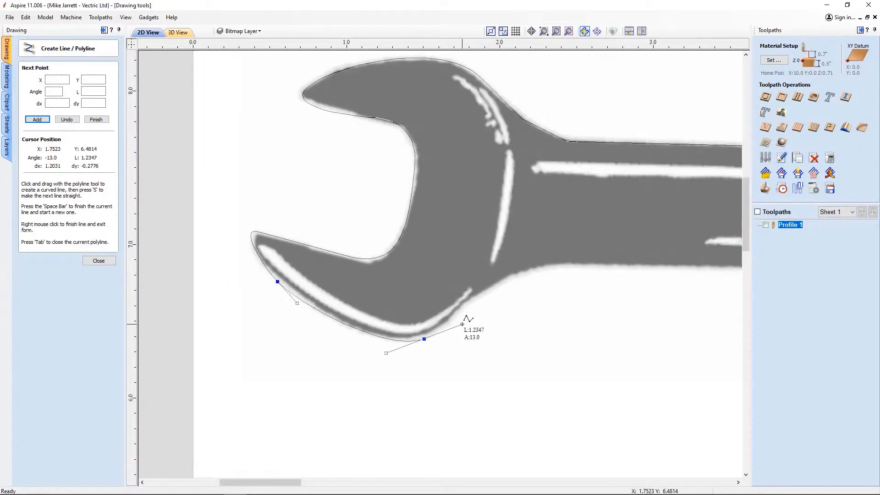
# Step: Try to curve the outline from the lower jaw into the handle's lower edge, undoing the placed points
pyautogui.press('s')
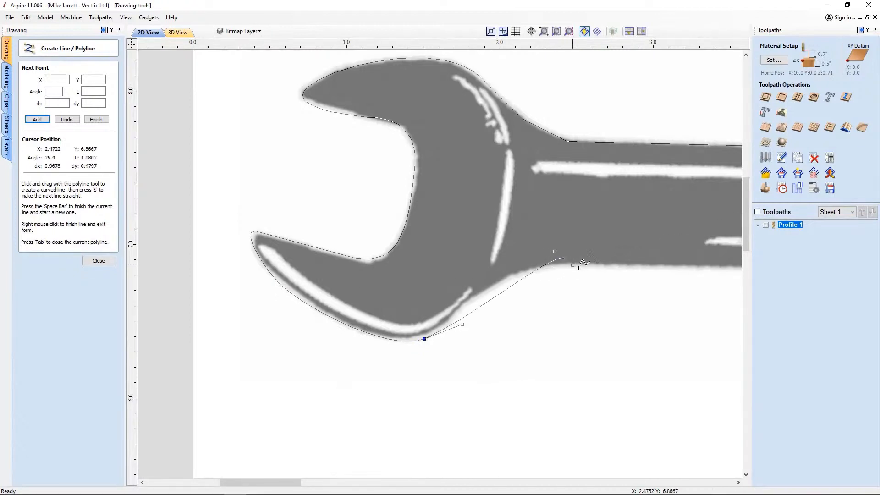
pyautogui.moveTo(563, 258); pyautogui.dragTo(610, 270)
pyautogui.moveTo(650, 310); pyautogui.dragTo(606, 289, button='middle')
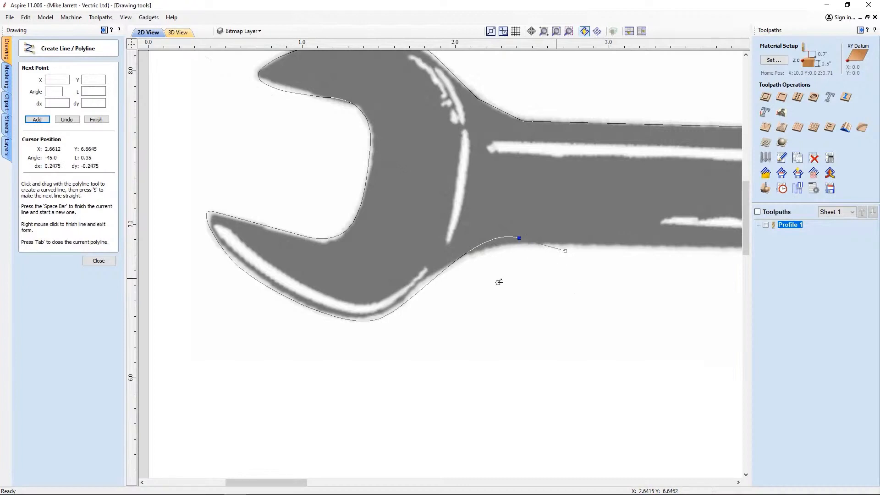
pyautogui.click(66, 121)
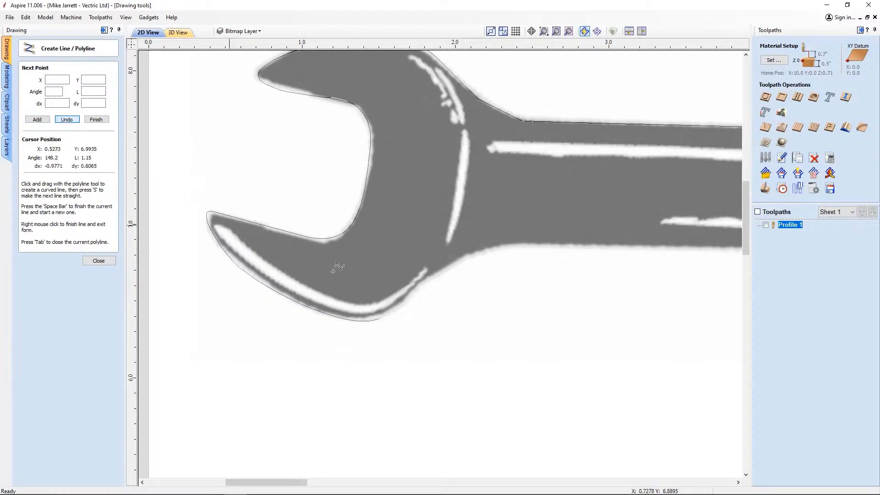
pyautogui.moveTo(519, 247); pyautogui.dragTo(590, 249)
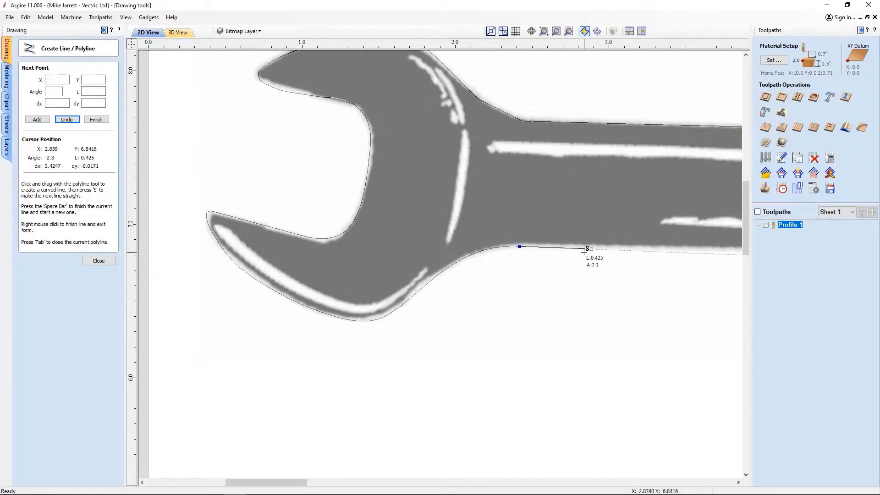
pyautogui.hotkey('ctrl', 'z')
pyautogui.hotkey('ctrl', 'z')
# Step: Place a new curve point on the lower jaw's underside and finish the polyline there
pyautogui.moveTo(371, 319); pyautogui.dragTo(418, 314)
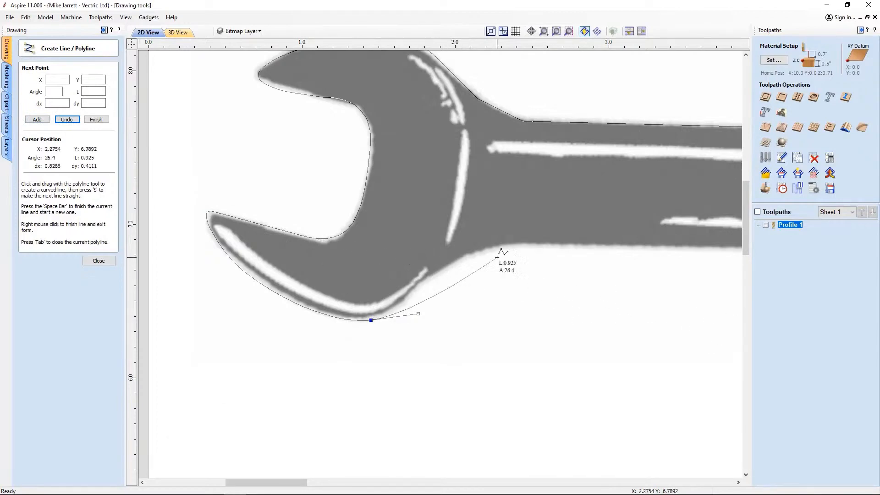
pyautogui.moveTo(506, 248); pyautogui.dragTo(579, 247)
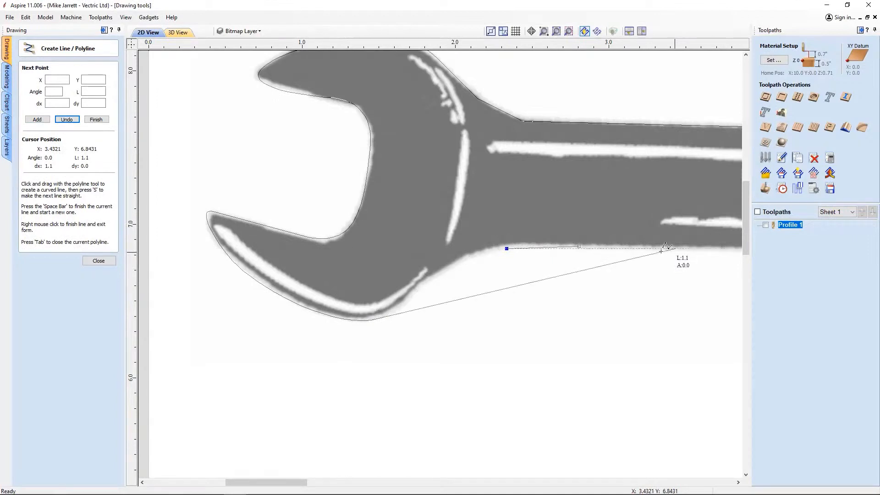
pyautogui.hotkey('ctrl', 'z')
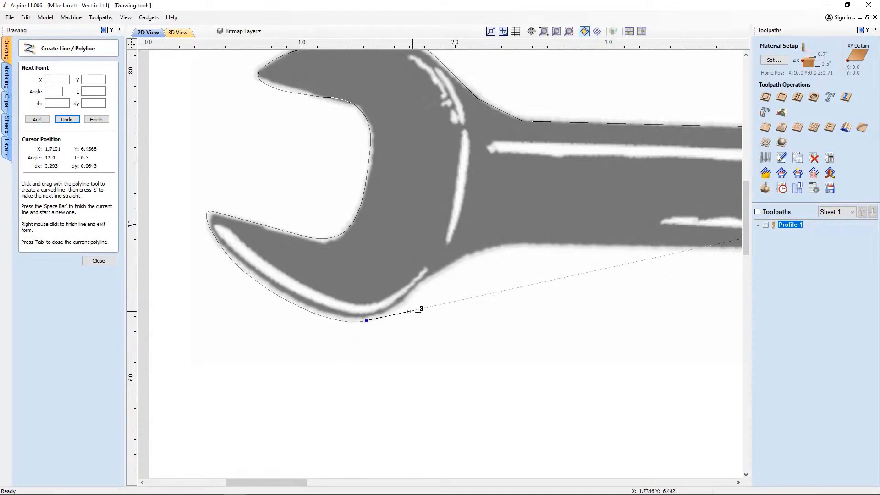
pyautogui.rightClick(419, 312)
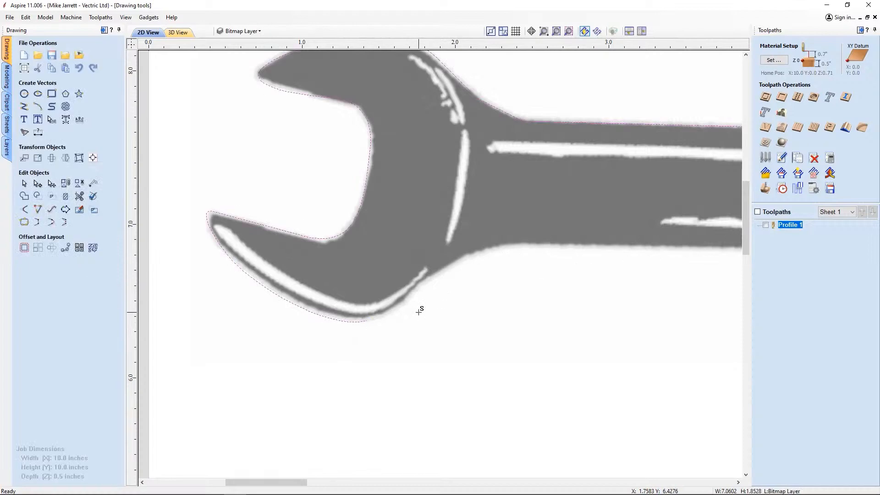
# Step: Resume the polyline from its open end under the lower jaw and trace curves along the neck to the handle's lower edge
pyautogui.click(23, 106)
pyautogui.scroll(-3, 472, 265)
pyautogui.moveTo(472, 266); pyautogui.dragTo(418, 252, button='middle')
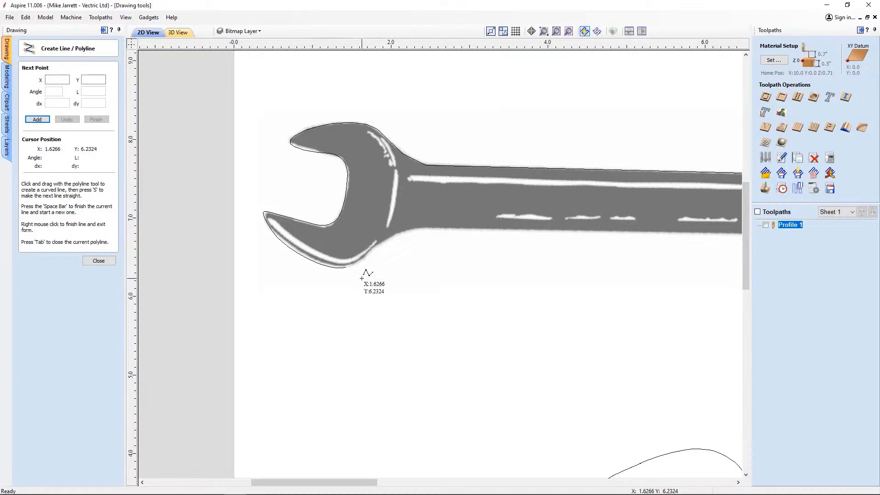
pyautogui.scroll(3, 361, 278)
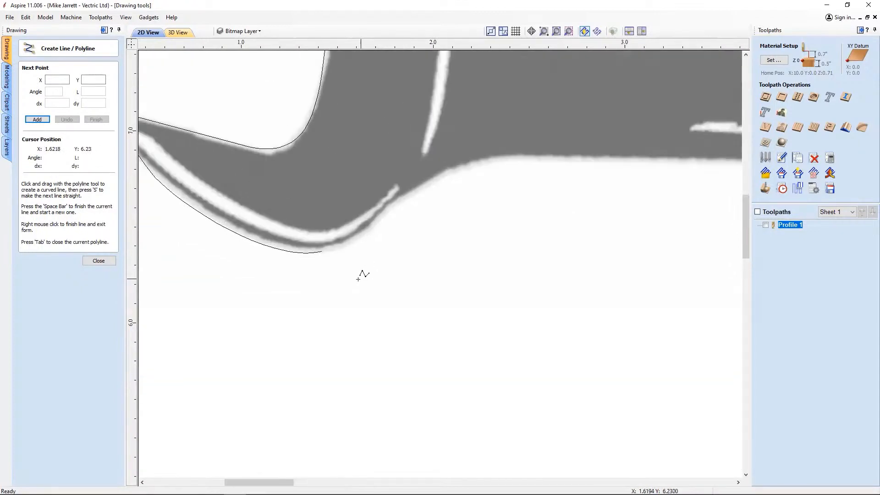
pyautogui.click(323, 251)
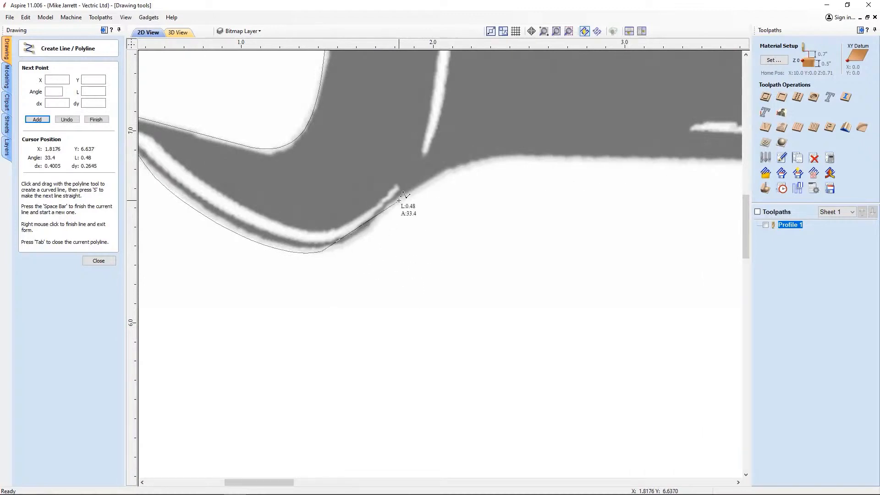
pyautogui.moveTo(412, 204); pyautogui.dragTo(423, 197)
pyautogui.moveTo(566, 184); pyautogui.dragTo(437, 207, button='middle')
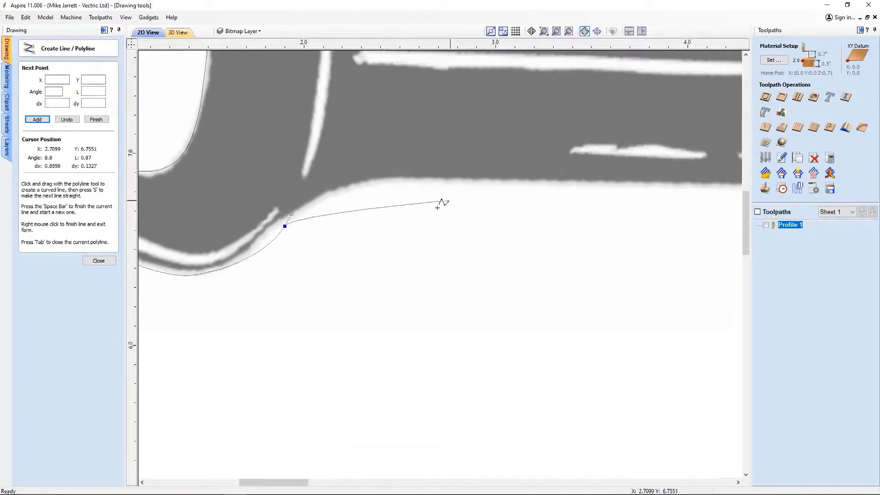
pyautogui.moveTo(462, 188); pyautogui.dragTo(618, 191)
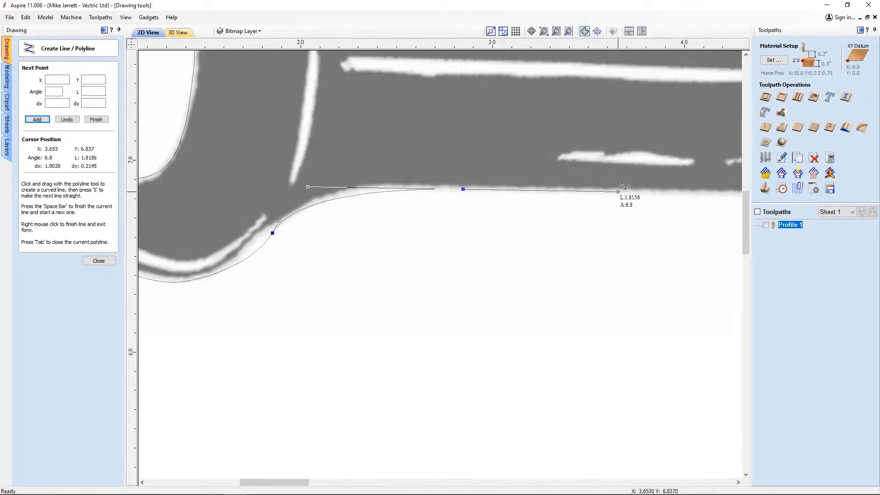
pyautogui.rightClick(496, 251)
# Step: Add a straight segment about 0.53 inches wide and 0.21 inches high from the outline's open end and deselect everything
pyautogui.scroll(-3, 364, 283)
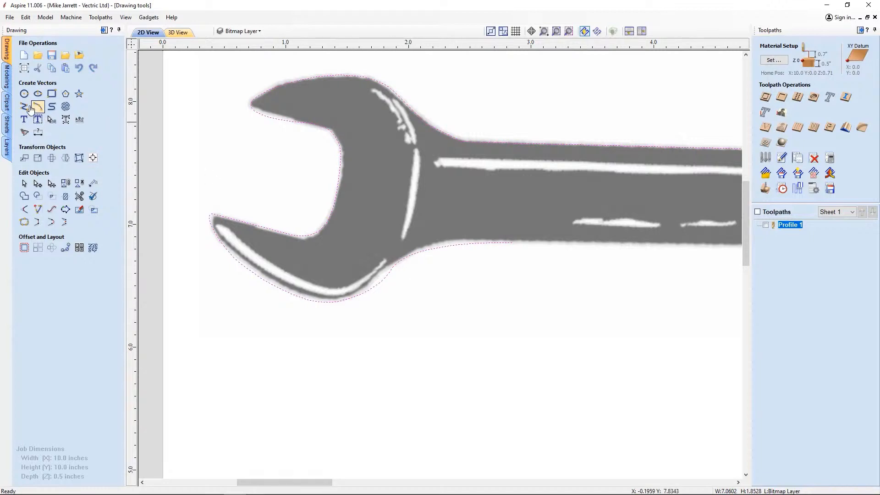
pyautogui.click(24, 106)
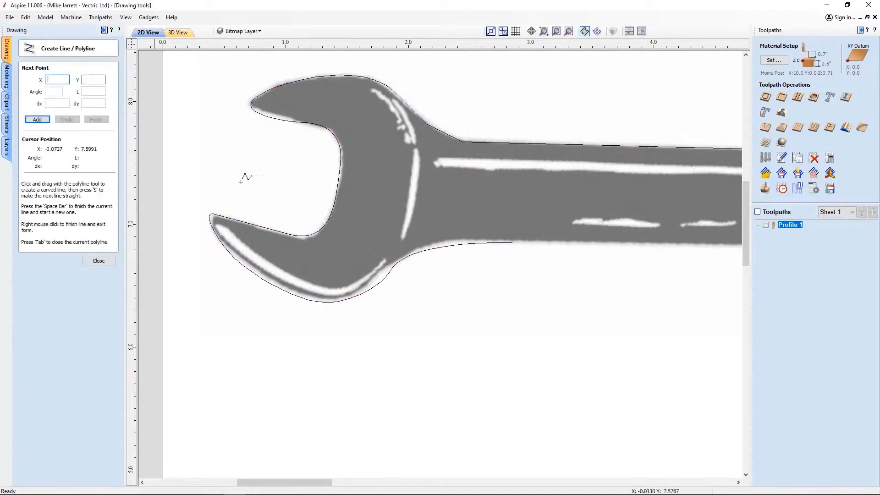
pyautogui.click(513, 243)
pyautogui.click(576, 268)
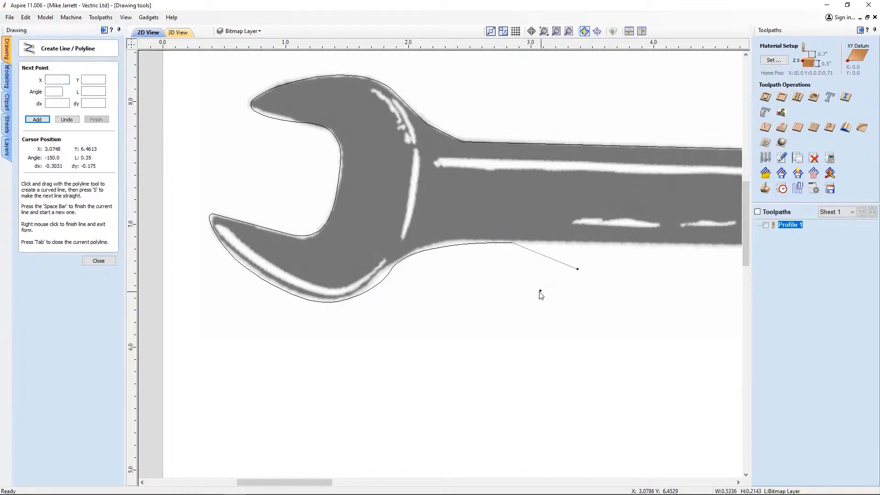
pyautogui.rightClick(500, 254)
pyautogui.click(536, 259)
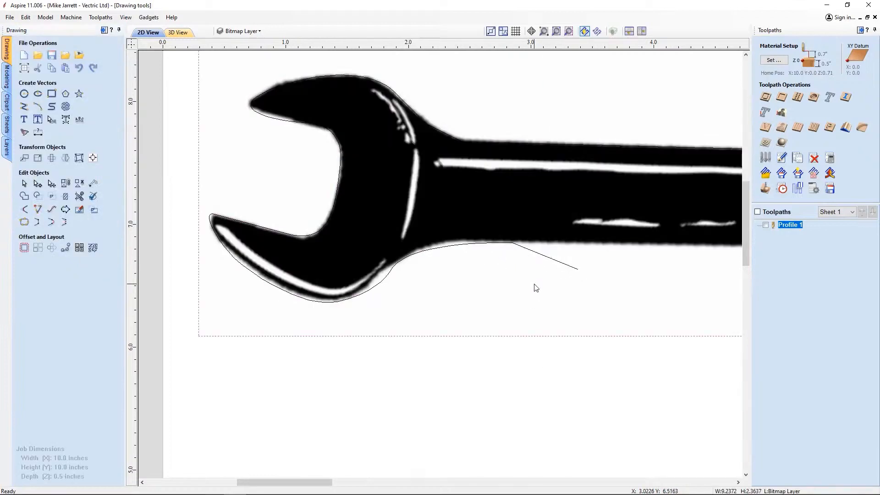
pyautogui.click(543, 379)
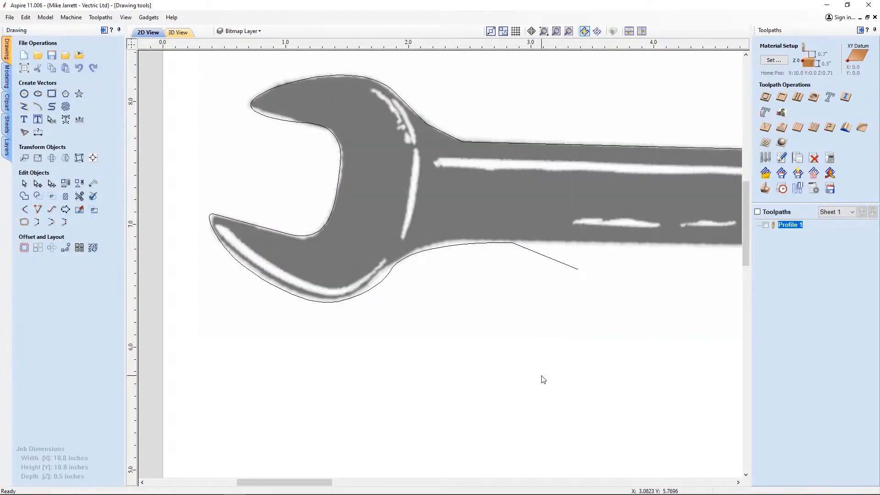
# Step: Show the Profile 1 toolpath on the open curve below the wrench
pyautogui.scroll(-4, 543, 379)
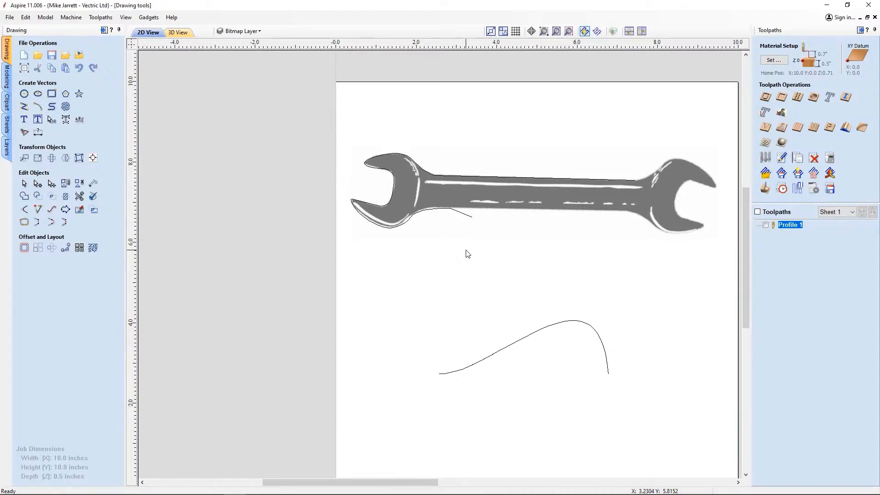
pyautogui.moveTo(483, 260); pyautogui.dragTo(428, 218, button='middle')
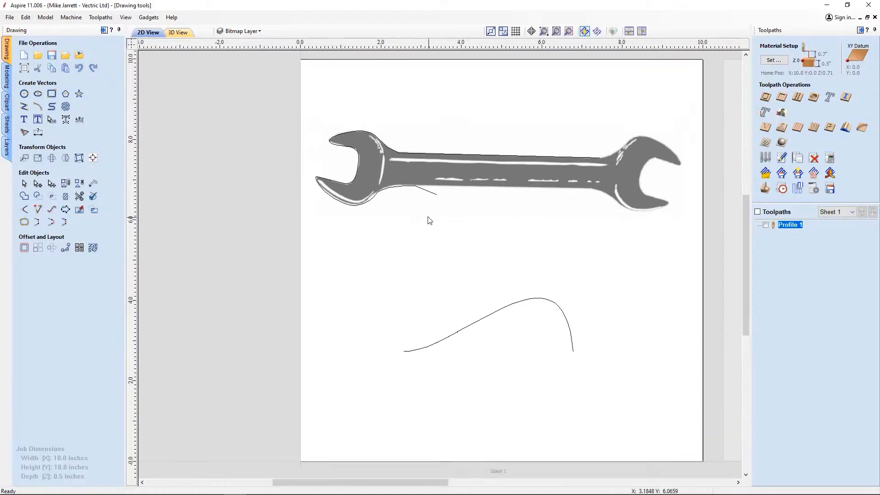
pyautogui.click(764, 225)
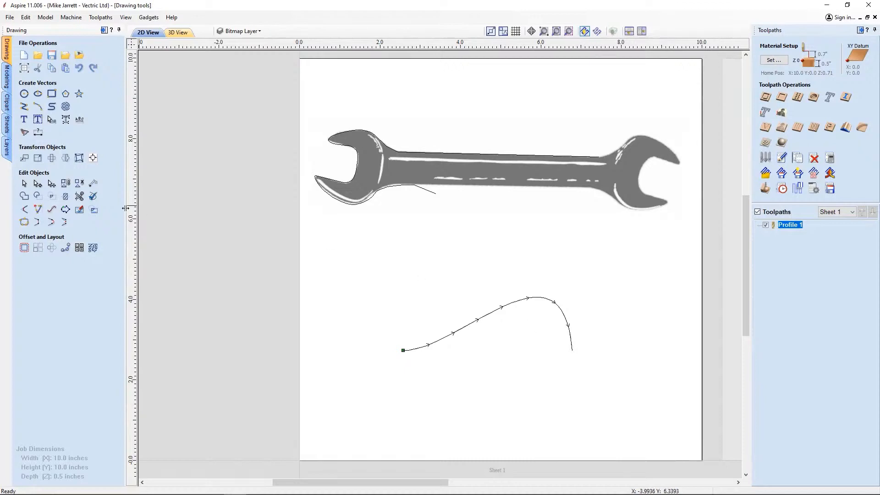
# Step: Extend the lower end of the curve below the wrench with three straight polyline segments and finish the line
pyautogui.click(24, 106)
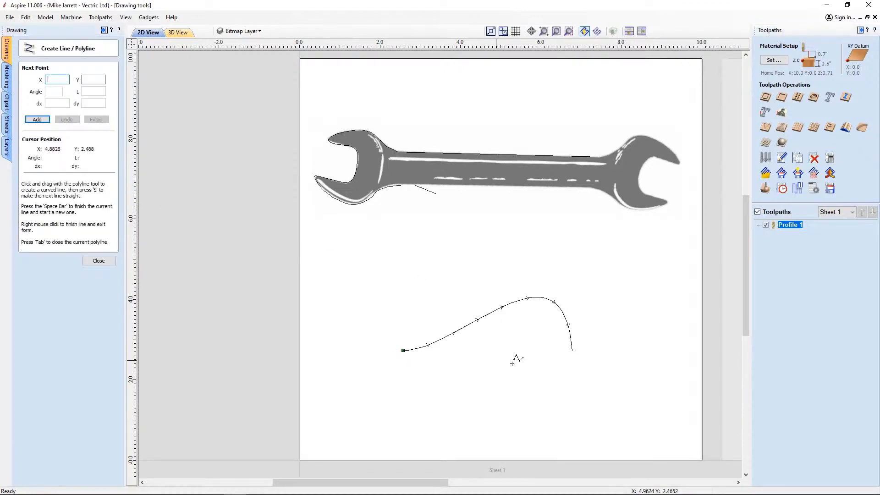
pyautogui.click(571, 349)
pyautogui.click(576, 397)
pyautogui.click(525, 420)
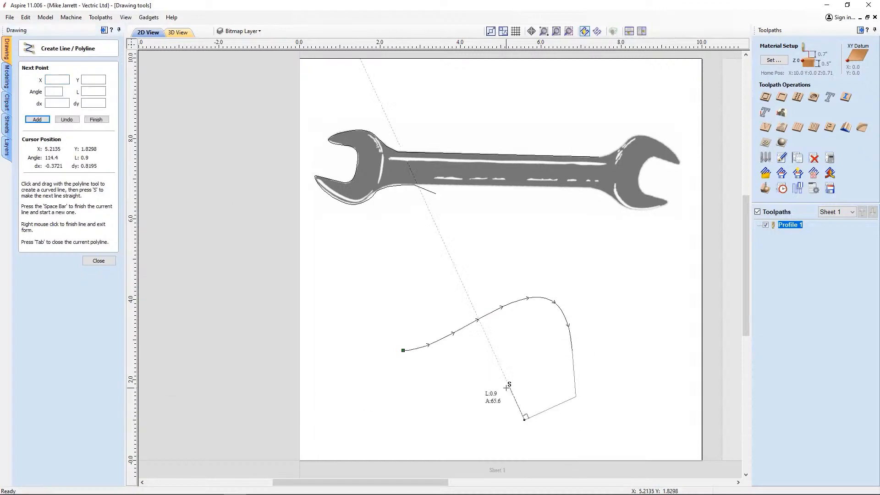
pyautogui.click(510, 389)
pyautogui.rightClick(486, 392)
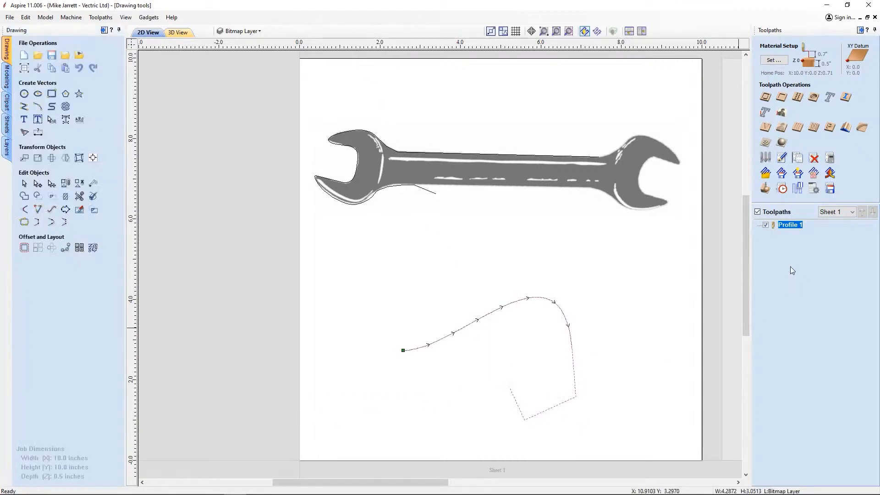
# Step: Recalculate the Profile 1 toolpath for the extended curve
pyautogui.rightClick(796, 226)
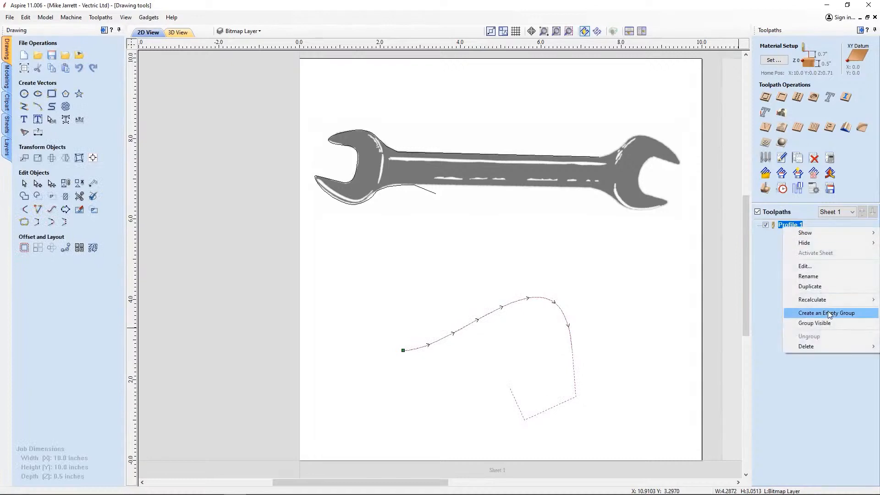
pyautogui.moveTo(831, 298)
pyautogui.click(769, 298)
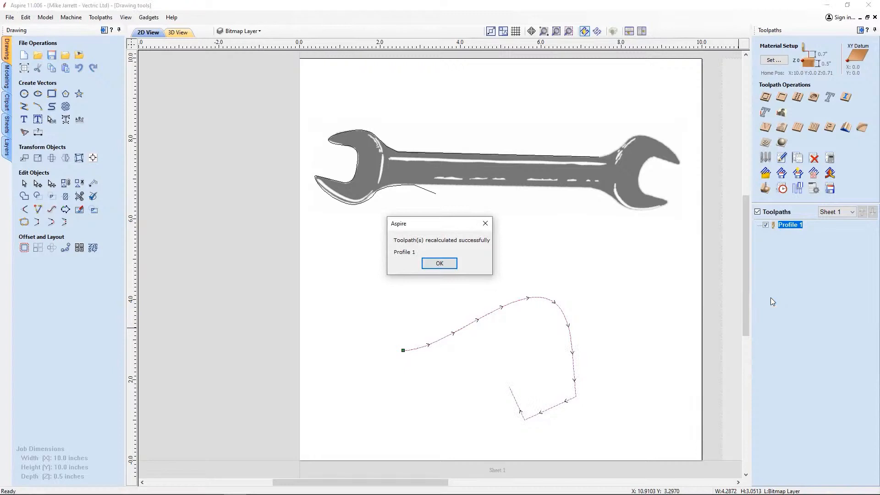
pyautogui.click(436, 265)
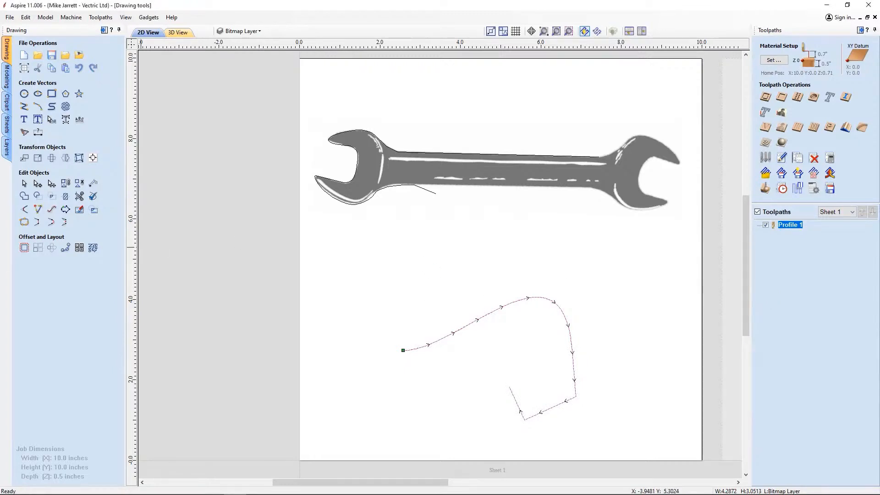
# Step: Activate Sheet 2 and show its Pocket 1 toolpath with the large rectangle selected
pyautogui.scroll(-1, 597, 227)
pyautogui.moveTo(597, 227); pyautogui.dragTo(372, 243, button='middle')
pyautogui.doubleClick(603, 228)
pyautogui.click(569, 31)
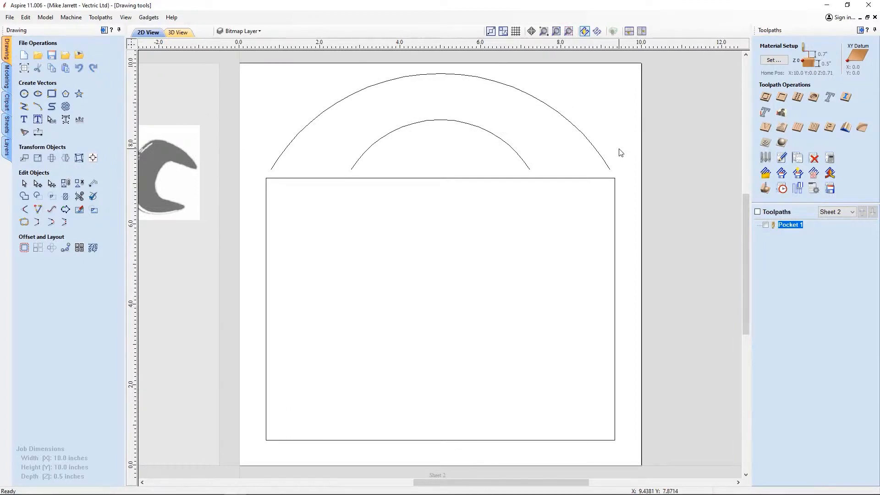
pyautogui.click(614, 258)
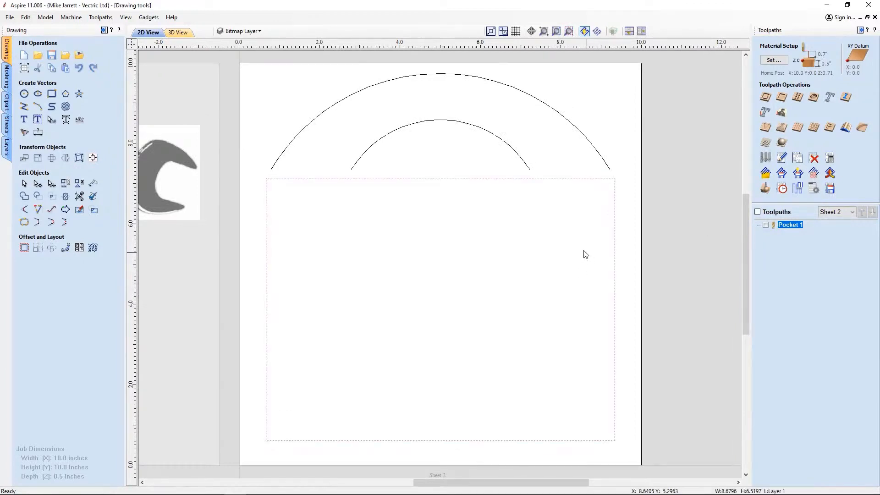
pyautogui.click(765, 225)
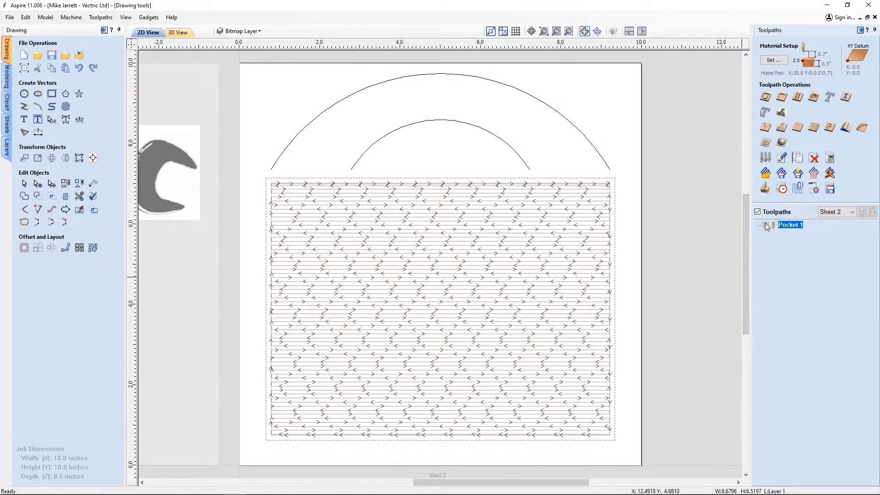
# Step: Hide the Pocket 1 toolpath and draw a horizontal line about 4.8 inches long leftward from the arcs' bottom center
pyautogui.click(765, 224)
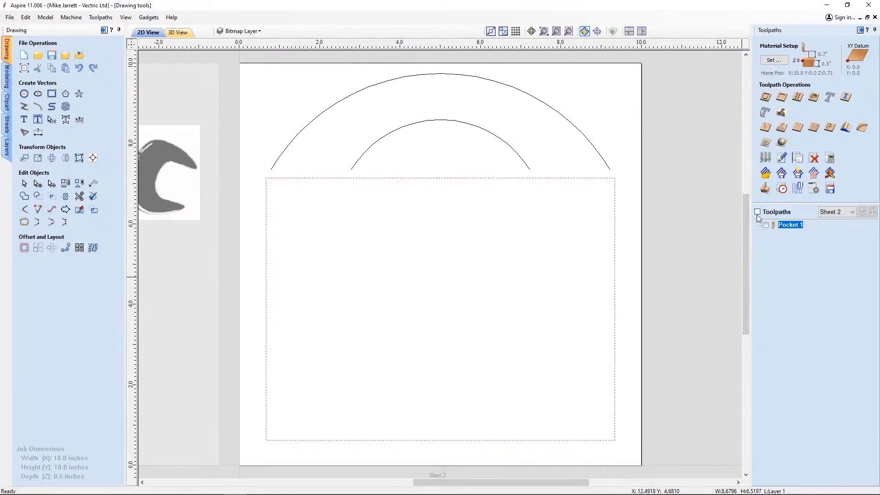
pyautogui.click(408, 153)
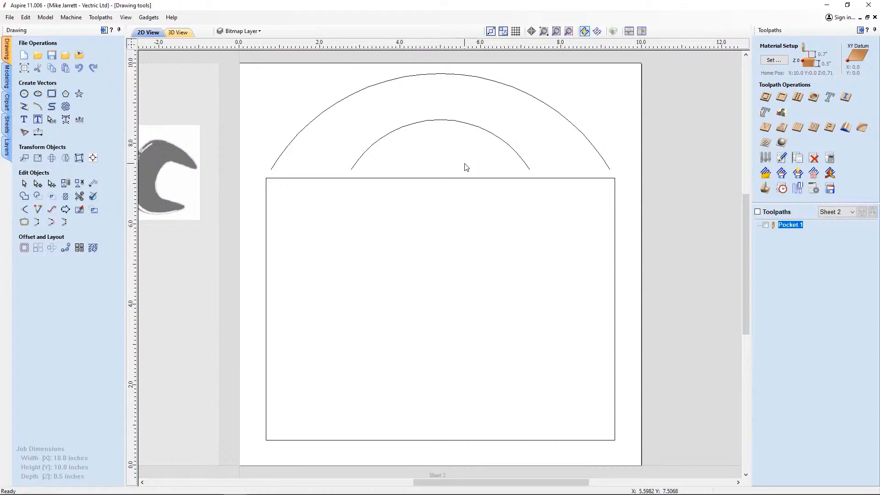
pyautogui.click(25, 107)
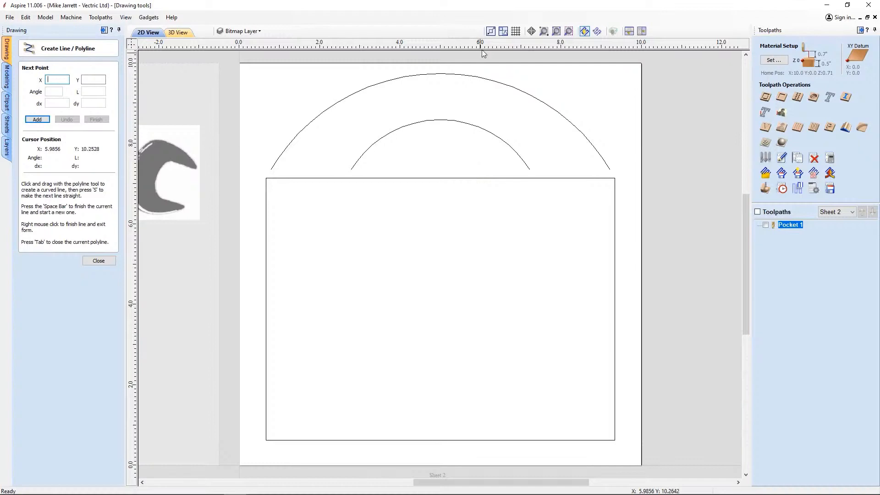
pyautogui.click(440, 168)
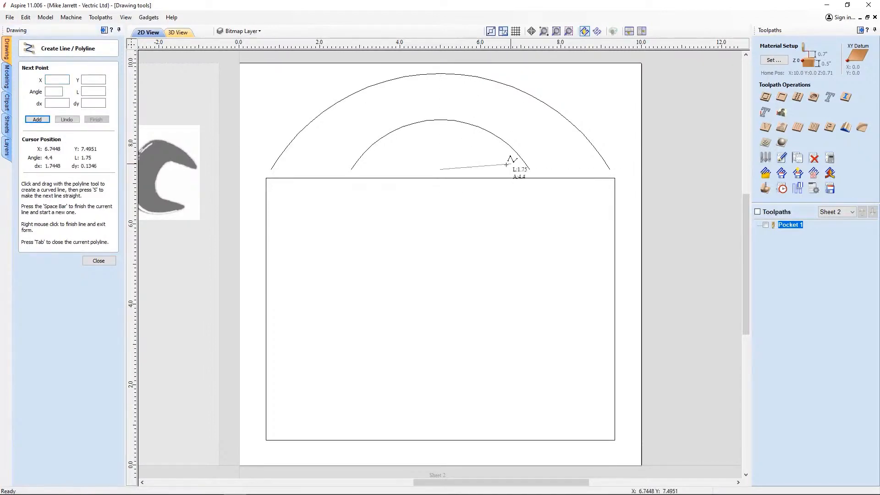
pyautogui.click(251, 170)
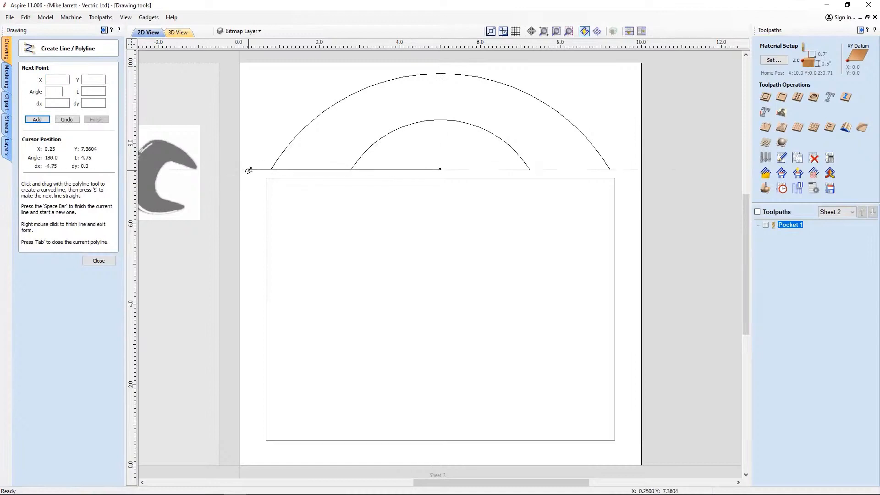
pyautogui.rightClick(250, 169)
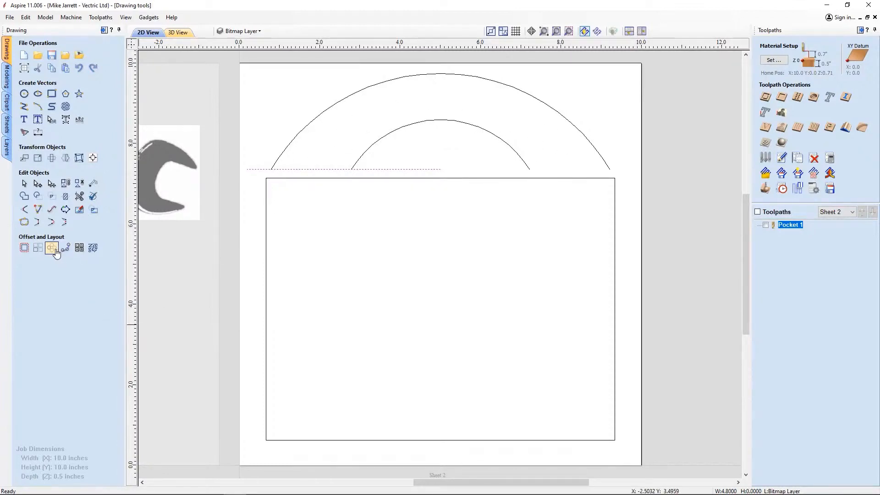
# Step: Circular-copy the horizontal line about its right end at X 5.0, Y 7.3604, with 11 items at an 18-degree step angle
pyautogui.click(53, 248)
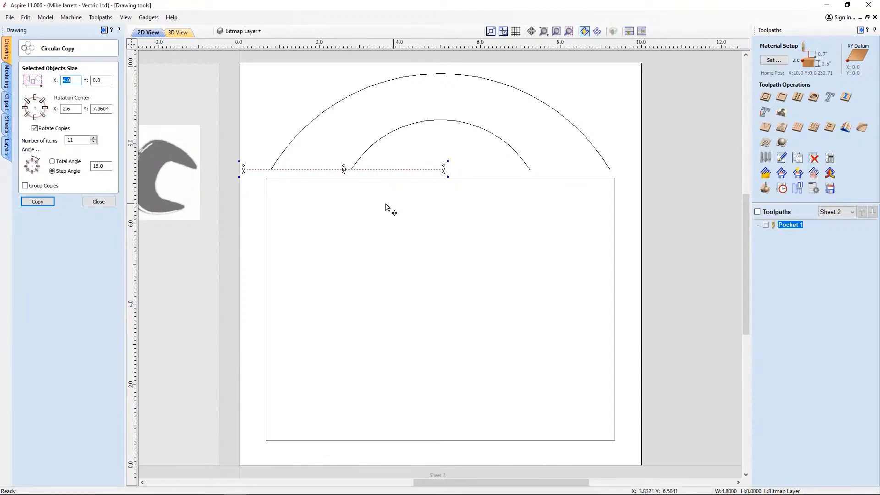
pyautogui.click(352, 189)
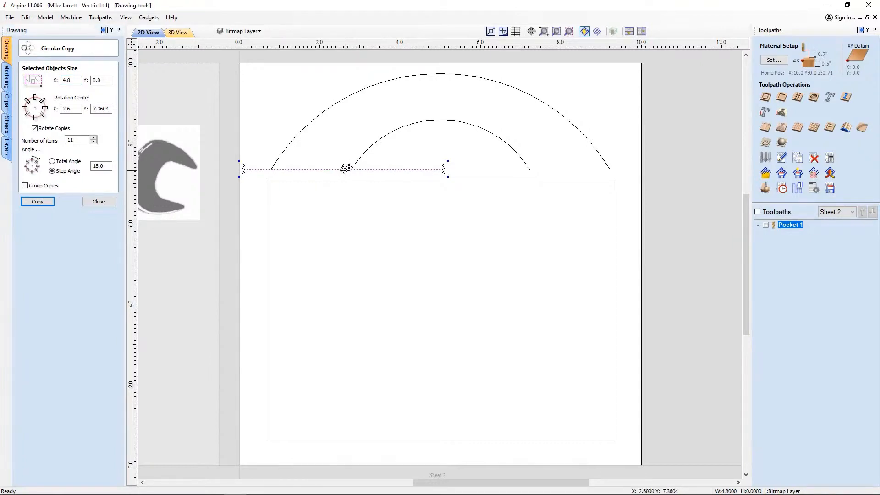
pyautogui.moveTo(344, 169); pyautogui.dragTo(443, 170)
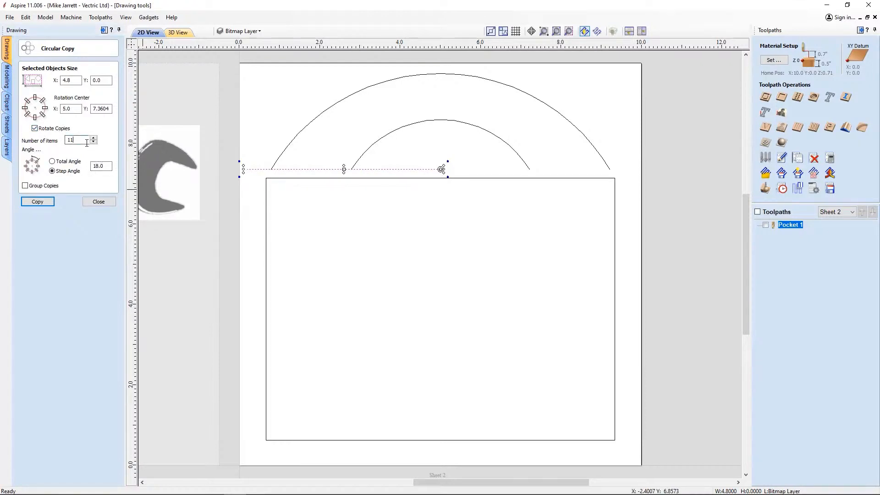
pyautogui.click(111, 168)
pyautogui.click(37, 202)
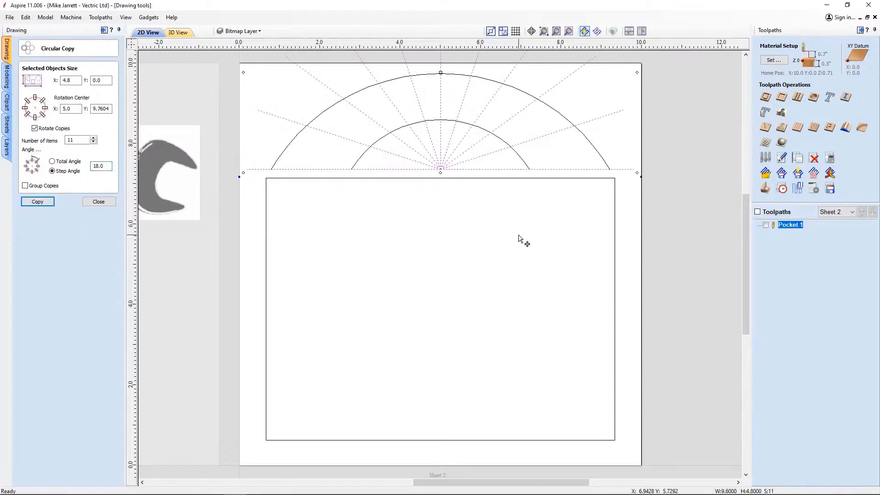
pyautogui.click(484, 232)
pyautogui.click(99, 202)
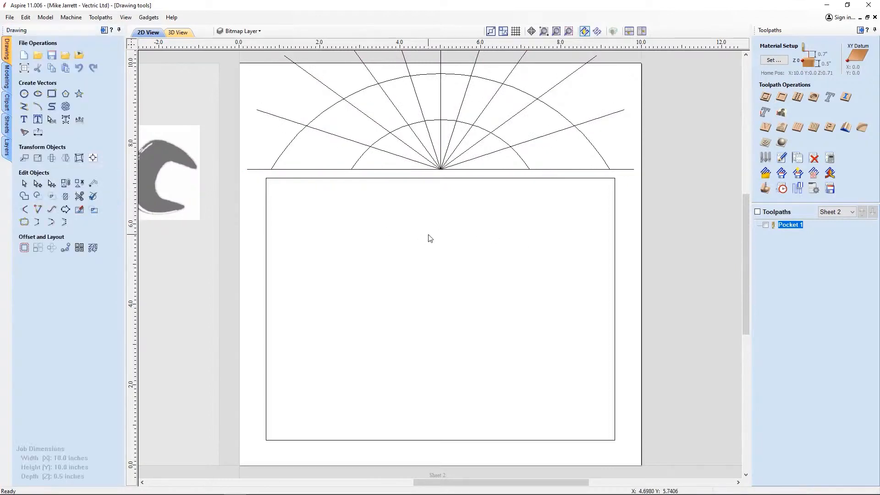
# Step: Trim away all parts of the radial lines and the base line that extend beyond the outer arc
pyautogui.scroll(-3, 428, 242)
pyautogui.scroll(1, 429, 251)
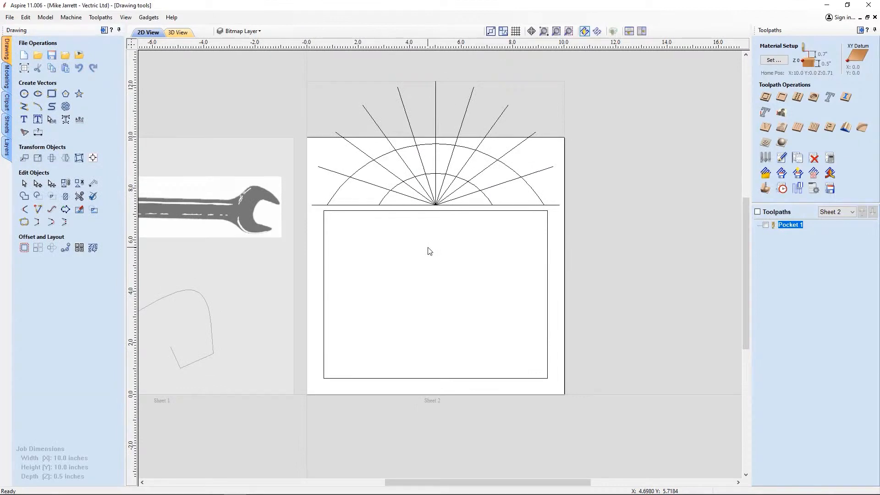
pyautogui.click(79, 197)
pyautogui.scroll(1, 504, 196)
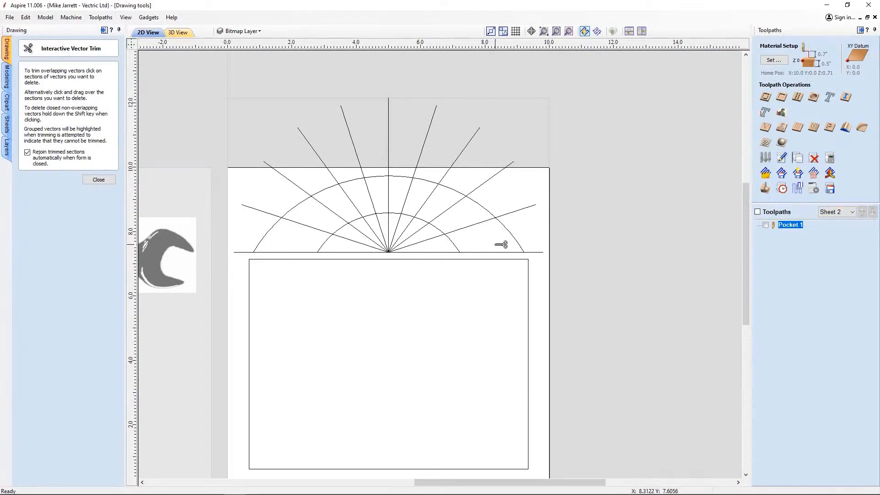
pyautogui.scroll(1, 513, 250)
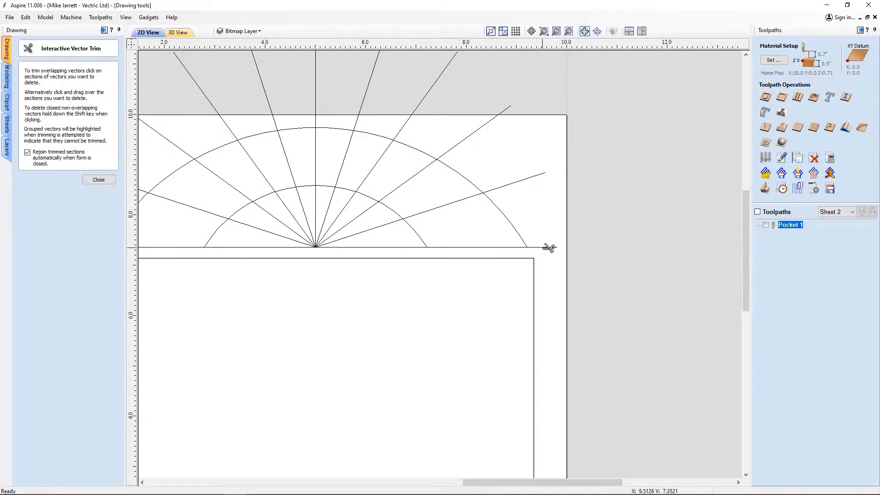
pyautogui.click(545, 247)
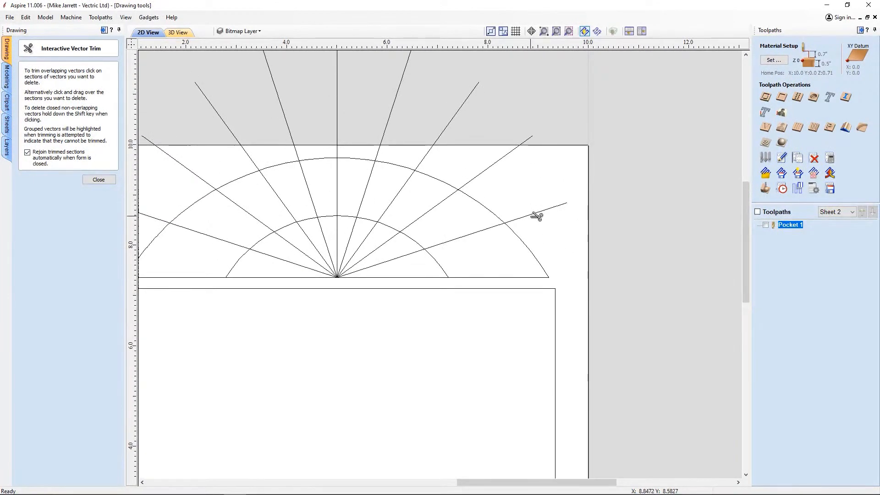
pyautogui.click(533, 214)
pyautogui.click(488, 168)
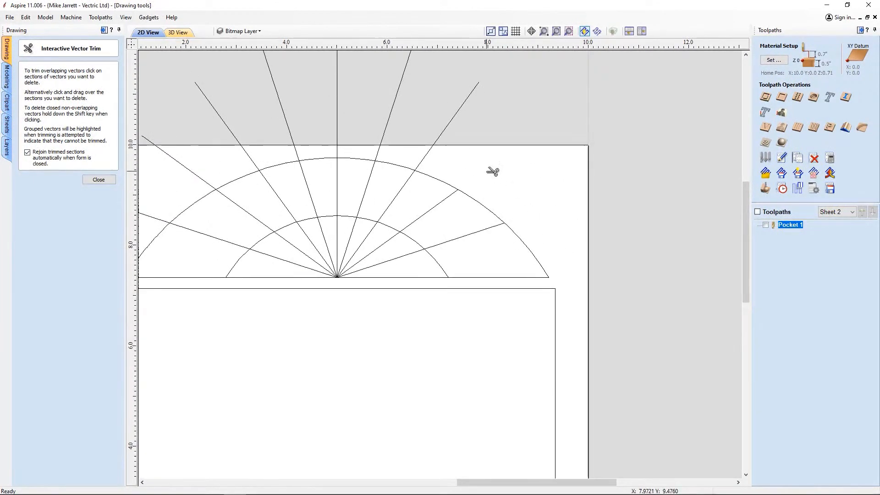
pyautogui.click(438, 147)
pyautogui.scroll(-2, 440, 151)
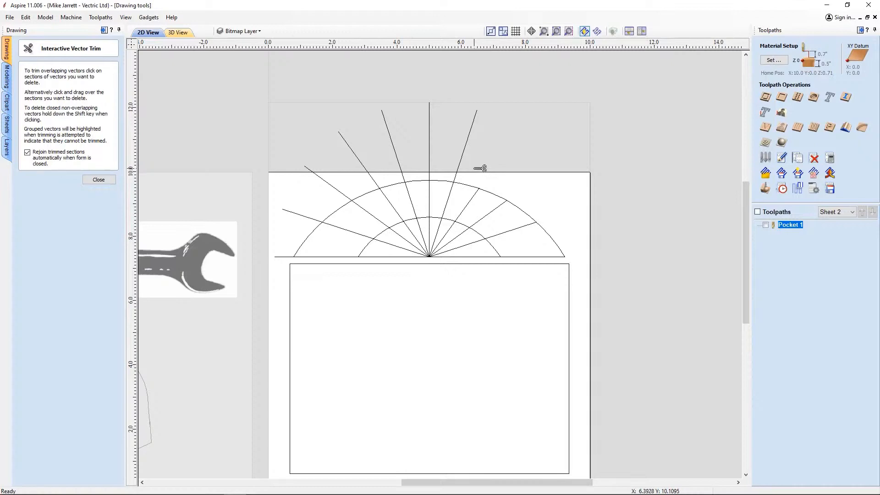
pyautogui.moveTo(471, 165)
pyautogui.mouseDown()
pyautogui.moveTo(403, 152)
pyautogui.moveTo(314, 183)
pyautogui.moveTo(284, 257)
pyautogui.mouseUp()
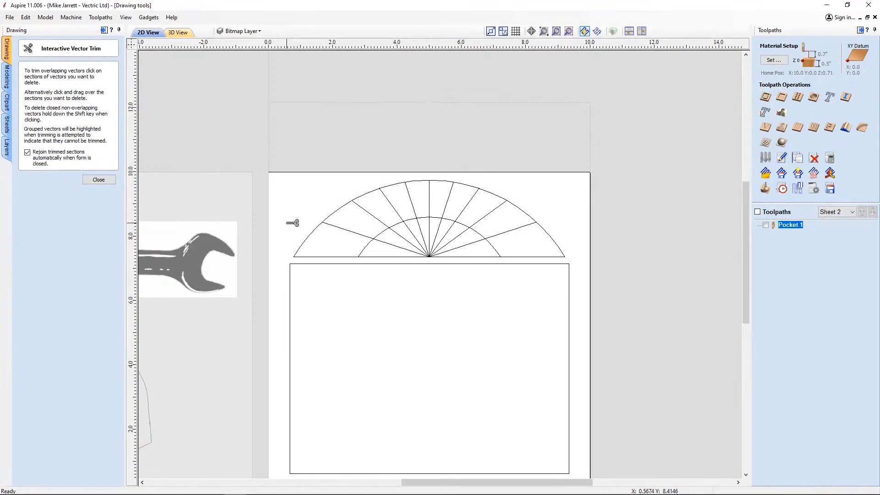
# Step: Trim the radial line sections inside the inner arc, keeping the straight base line, and finish trimming
pyautogui.scroll(3, 403, 246)
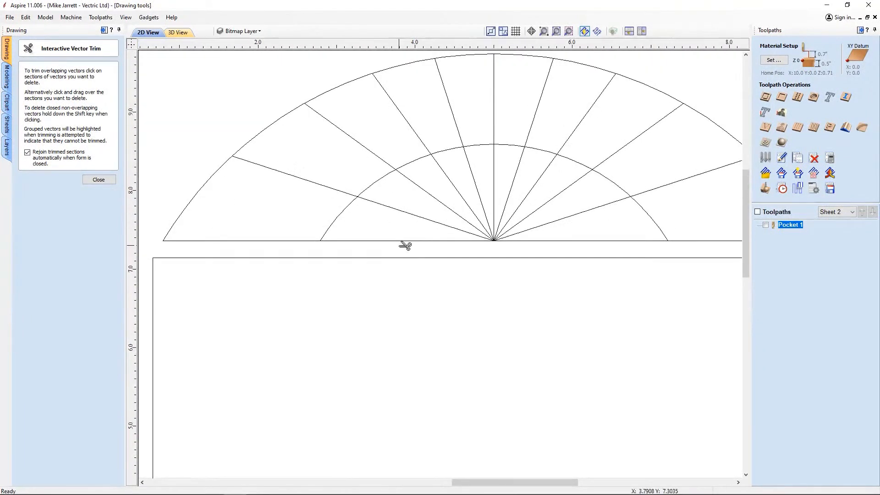
pyautogui.scroll(-2, 260, 326)
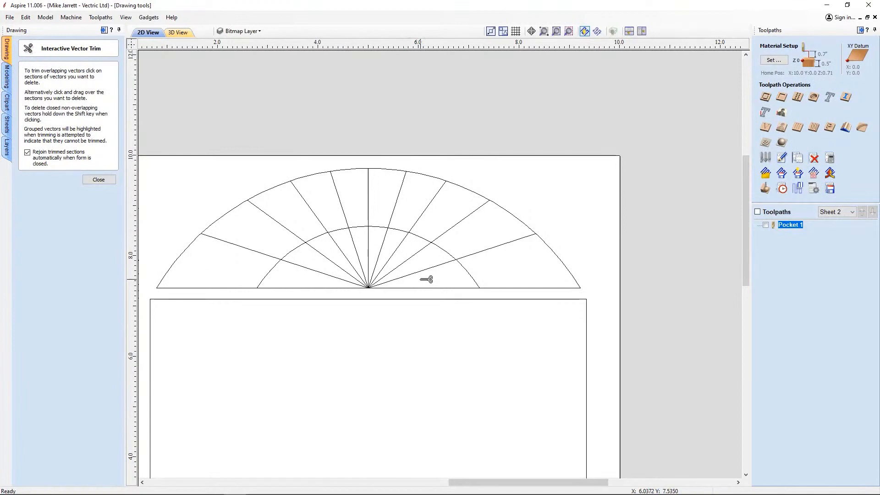
pyautogui.moveTo(426, 279); pyautogui.dragTo(334, 274)
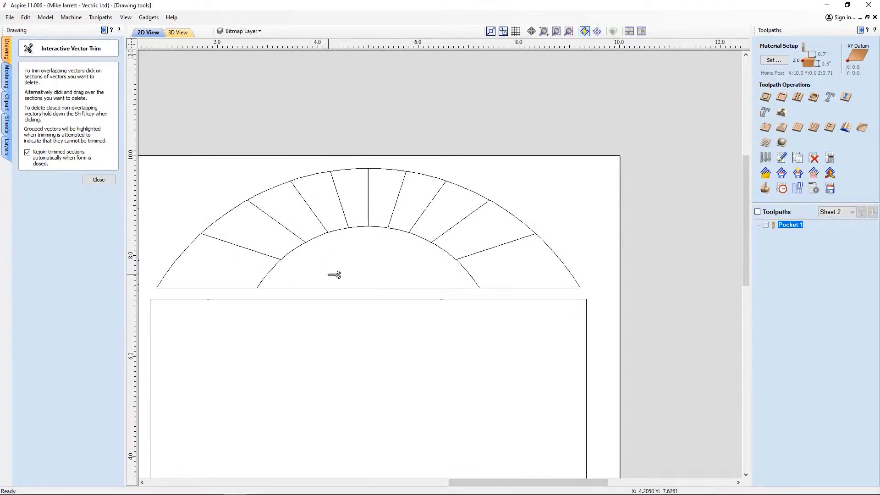
pyautogui.press('Escape')
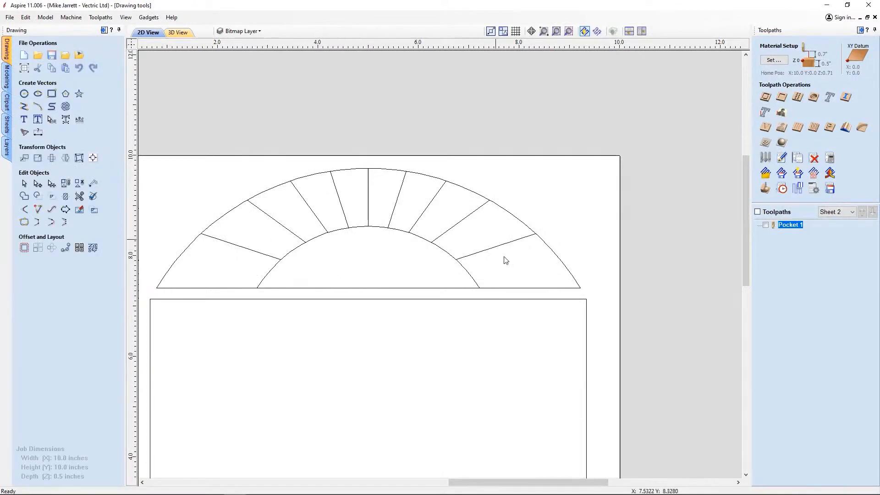
# Step: Calculate a 2D Profile toolpath on all the fan-shaped vectors above the rectangle, machining on the vectors with a 0.4-inch cut depth
pyautogui.scroll(-1, 477, 269)
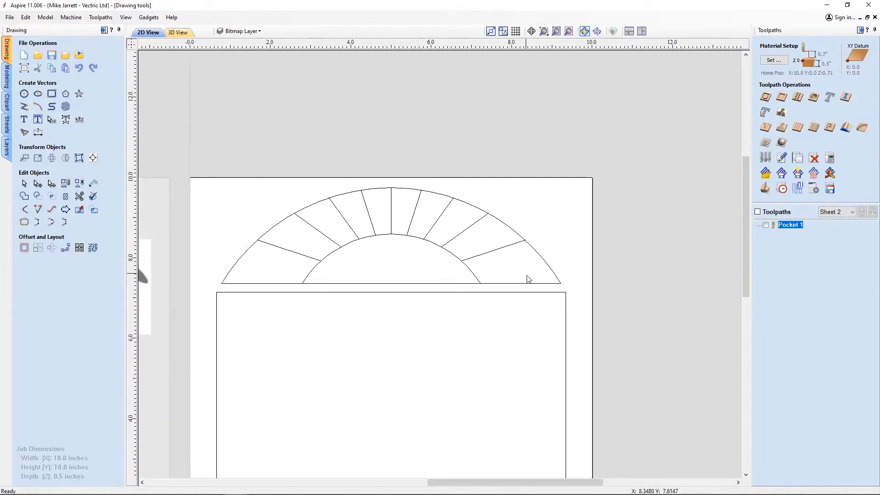
pyautogui.moveTo(487, 289); pyautogui.dragTo(263, 174)
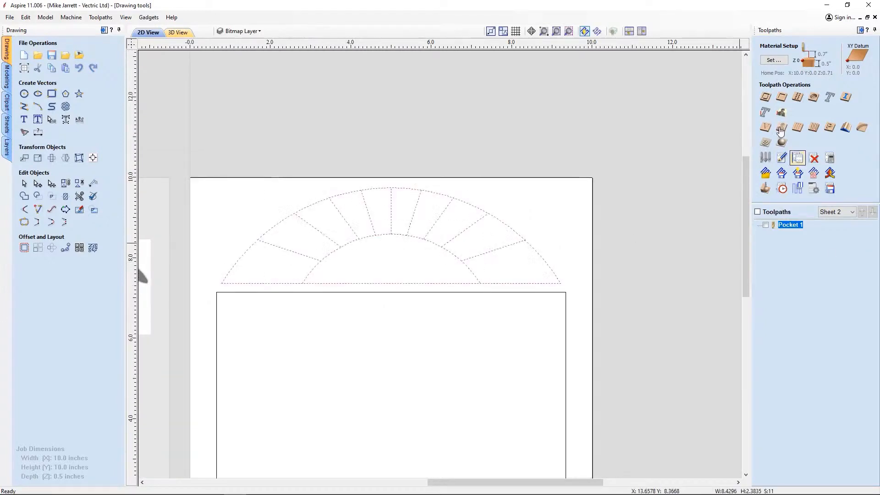
pyautogui.click(765, 97)
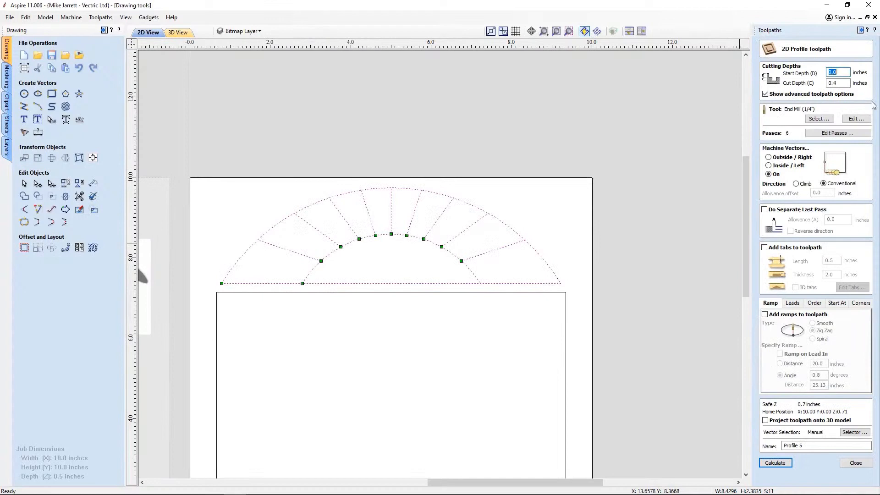
pyautogui.click(778, 464)
pyautogui.click(775, 463)
pyautogui.click(855, 463)
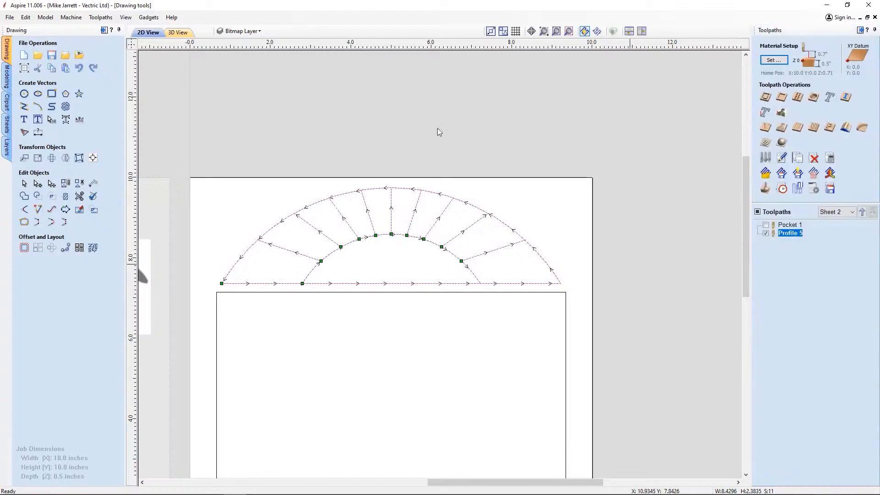
# Step: Preview all Sheet 2 toolpaths in the 3D view and look at the simulated cut
pyautogui.click(179, 33)
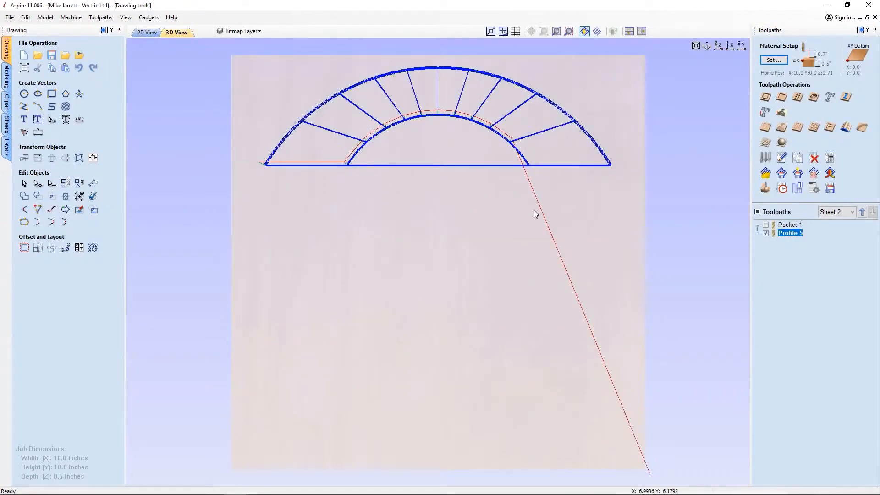
pyautogui.click(767, 189)
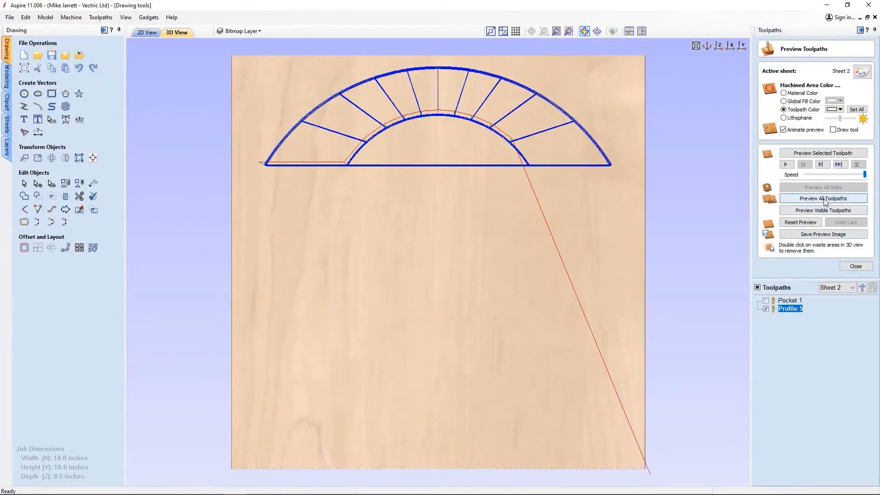
pyautogui.click(823, 200)
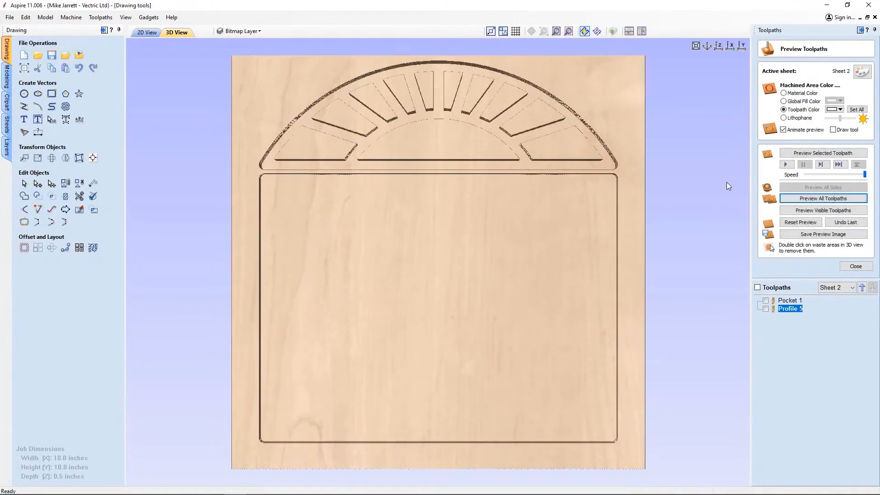
pyautogui.moveTo(407, 196); pyautogui.dragTo(453, 189)
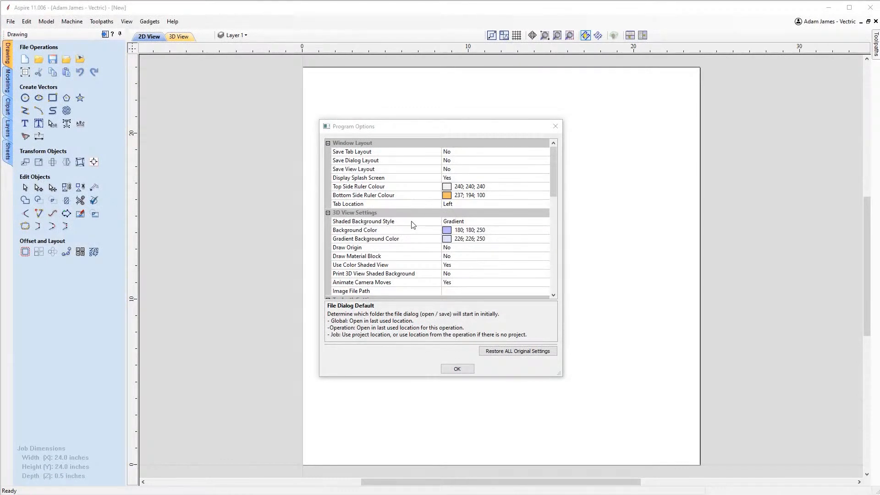
# Step: Set Save Dialog Layout to Yes in the program options
pyautogui.click(463, 162)
pyautogui.click(544, 161)
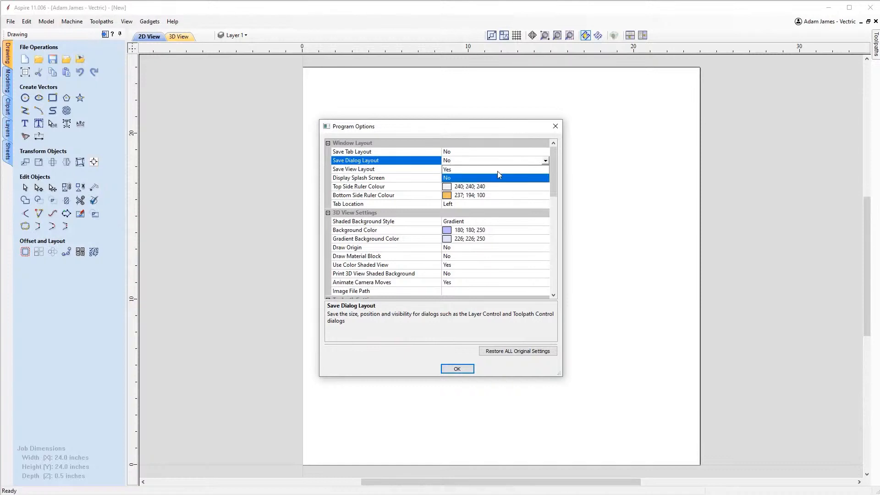
pyautogui.click(482, 169)
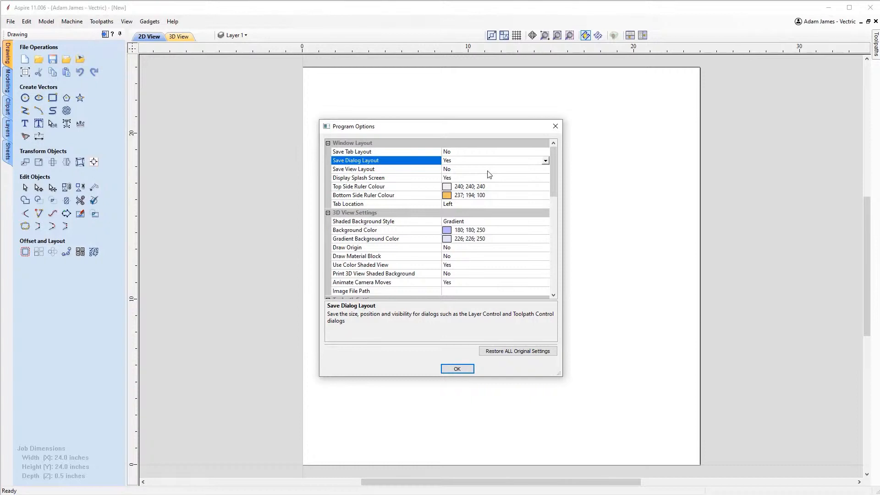
# Step: Set Auto Open 3D View to No in the toolpath settings of the program options
pyautogui.scroll(-1, 487, 177)
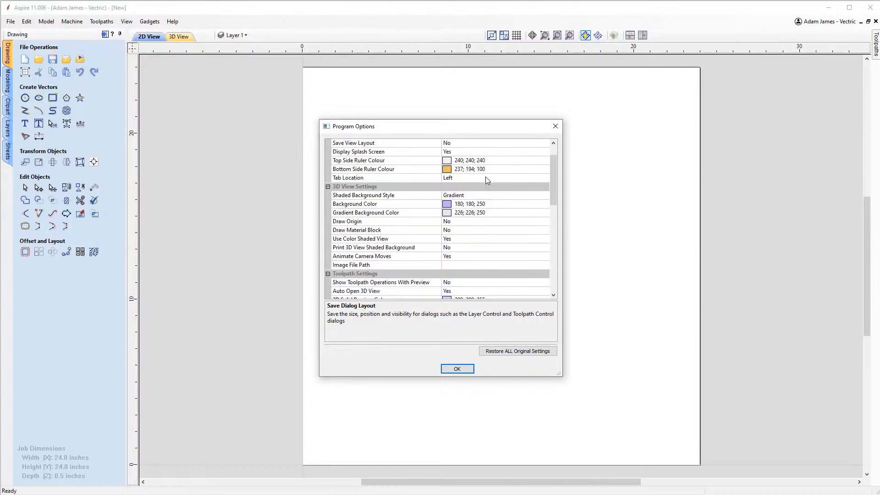
pyautogui.scroll(-1, 486, 183)
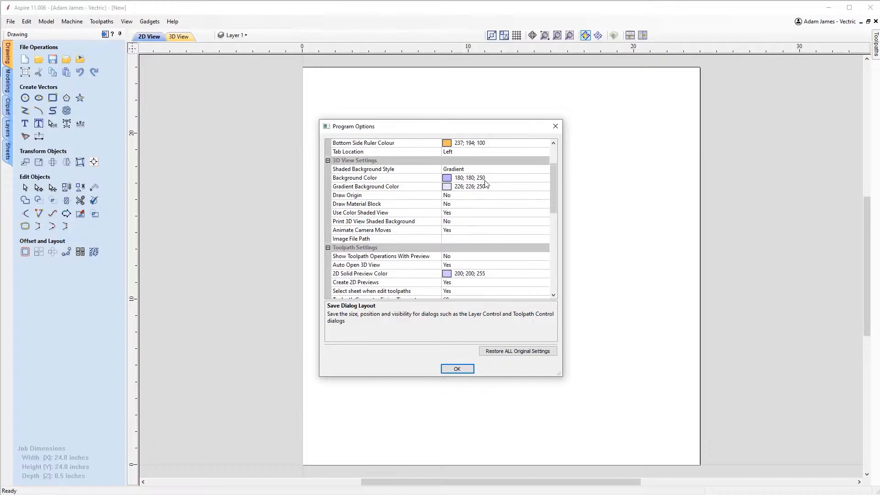
pyautogui.scroll(-1, 486, 184)
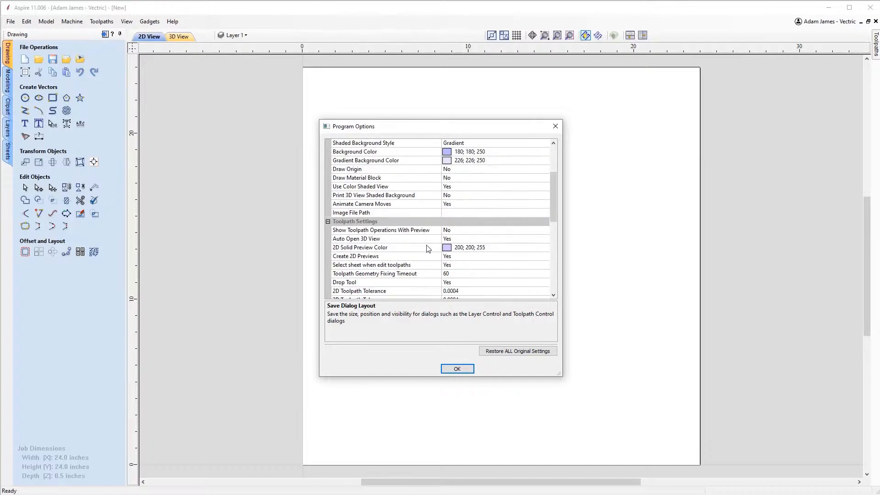
pyautogui.click(461, 240)
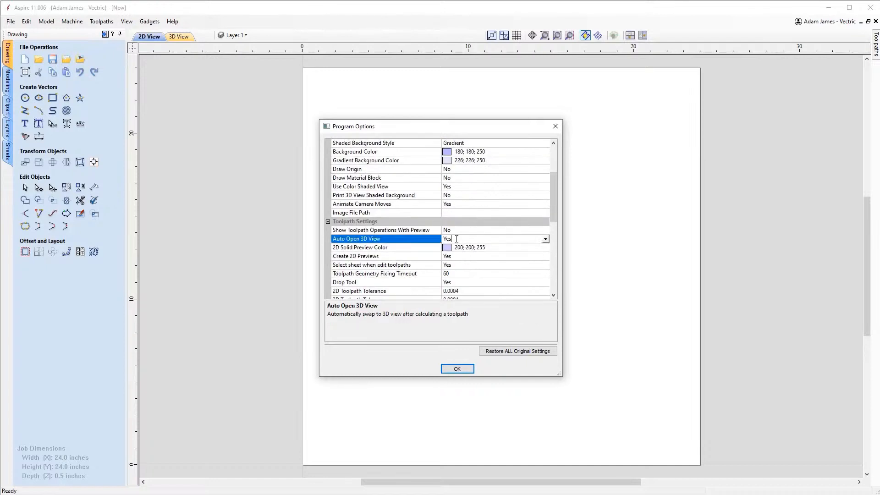
pyautogui.click(545, 239)
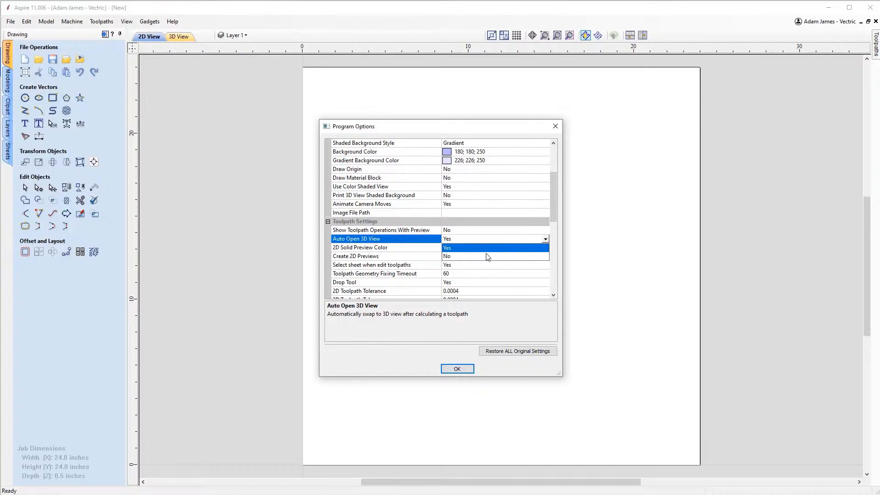
pyautogui.click(488, 256)
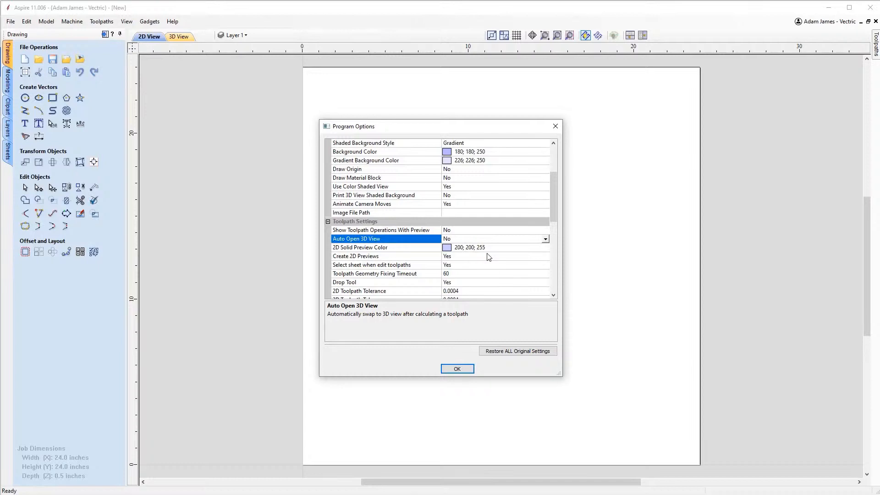
# Step: Set the Recent File List Size to 10 in the general settings
pyautogui.scroll(-3, 477, 255)
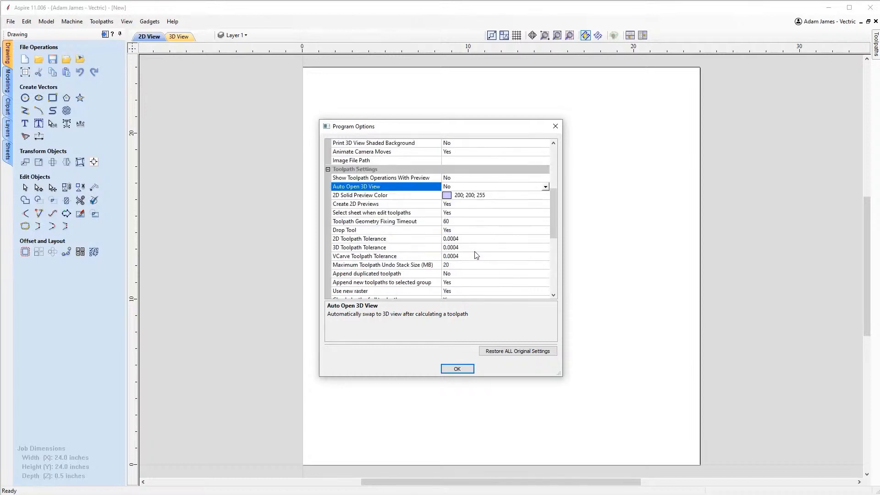
pyautogui.scroll(-3, 474, 255)
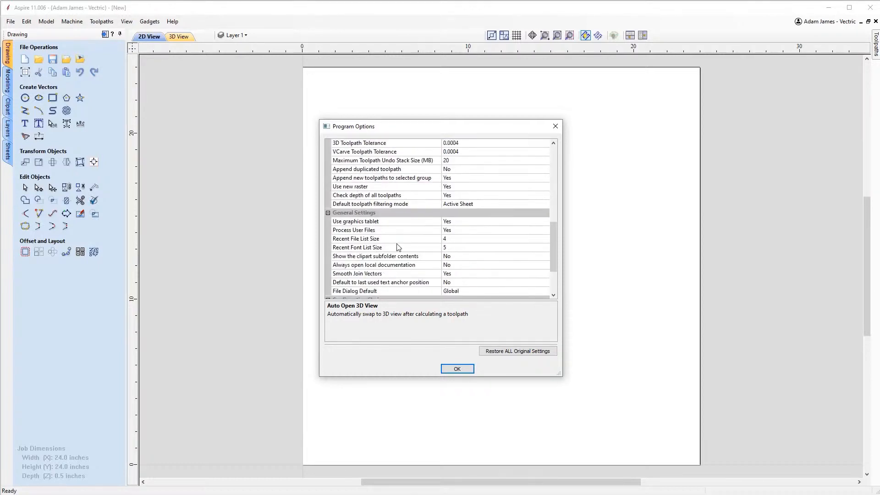
pyautogui.click(461, 241)
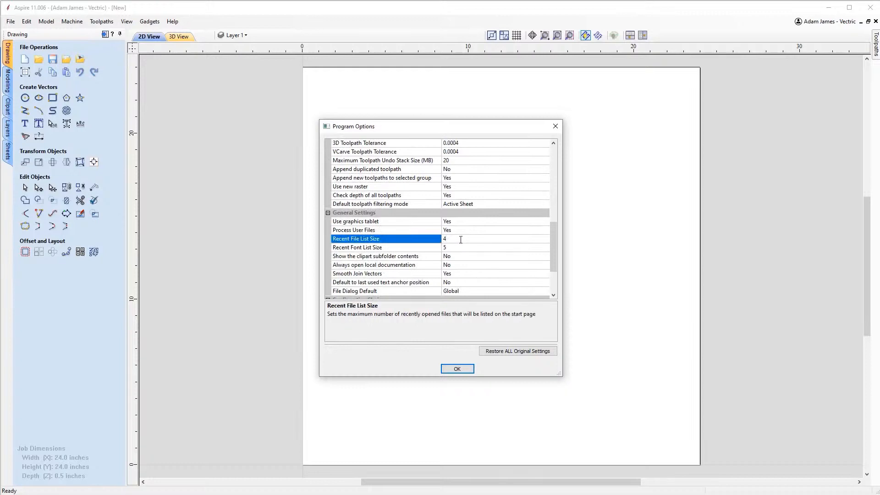
pyautogui.press('BackSpace')
pyautogui.write('10')
# Step: Set Show the clipart subfolder contents to Yes and File Dialog Default to Operation
pyautogui.scroll(-2, 473, 241)
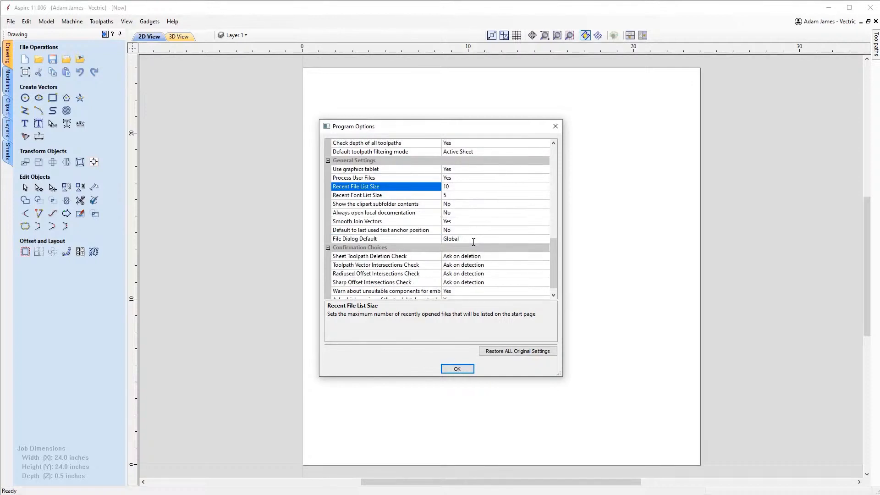
pyautogui.scroll(-1, 476, 233)
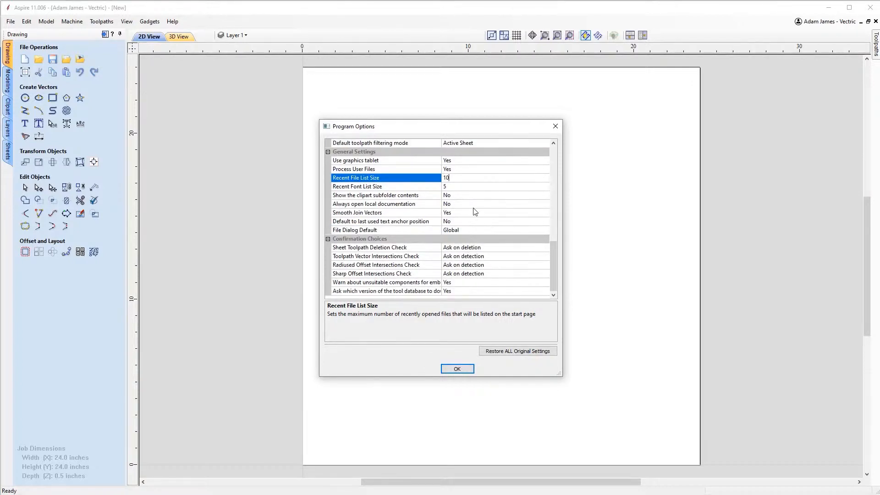
pyautogui.click(457, 195)
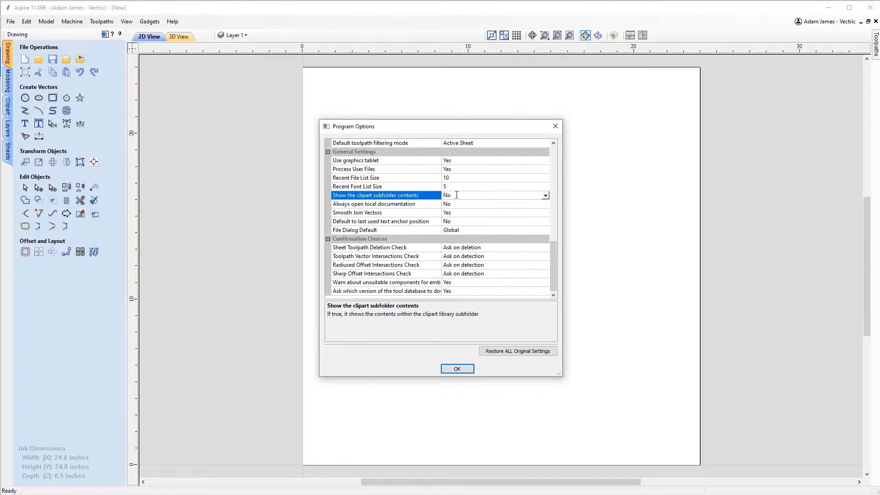
pyautogui.click(545, 196)
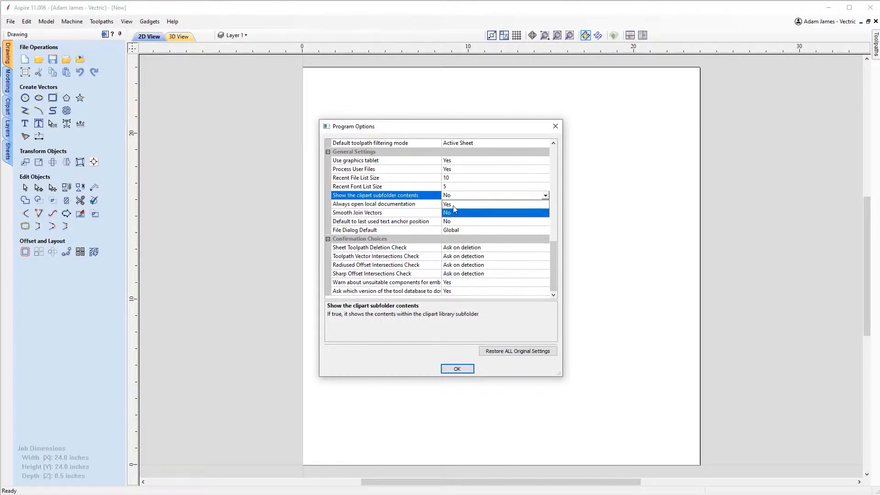
pyautogui.click(452, 204)
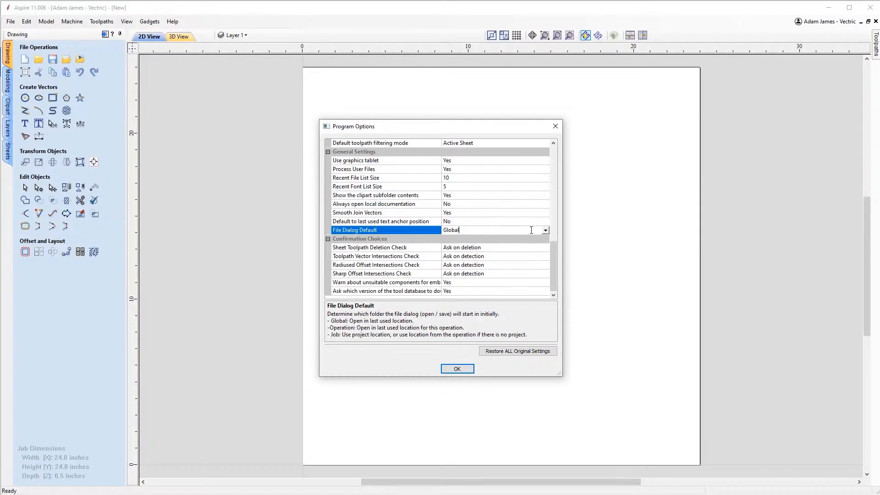
pyautogui.click(545, 229)
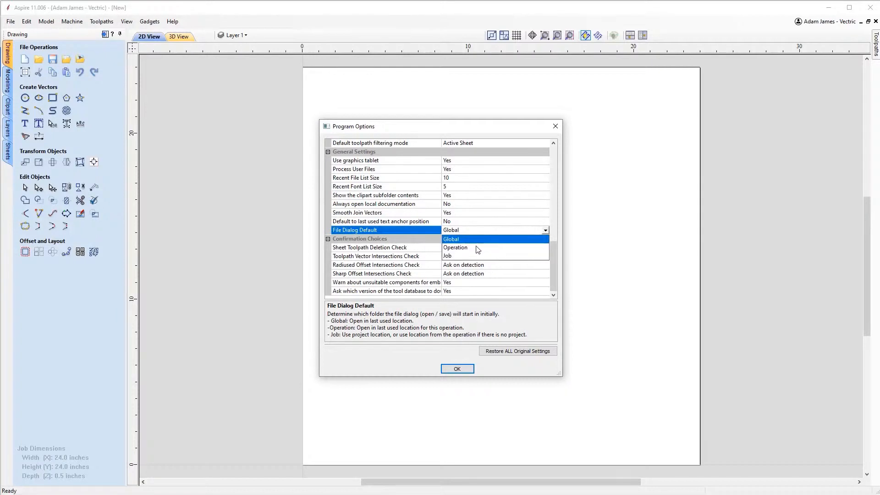
pyautogui.click(477, 248)
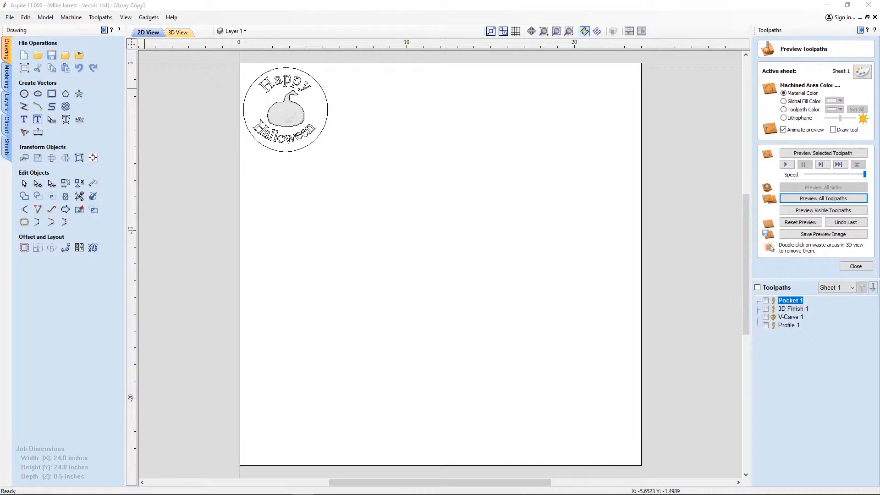
# Step: Display the Pocket 1, 3D Finish 1, V-Carve 1 and Profile 1 toolpaths over the Happy Halloween design and inspect its simulated cut in 3D
pyautogui.scroll(5, 294, 215)
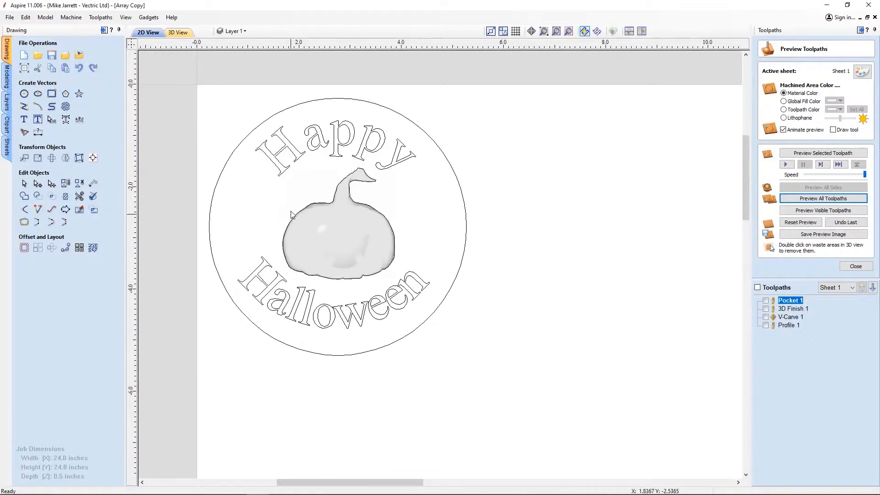
pyautogui.scroll(2, 291, 215)
pyautogui.scroll(-1, 481, 257)
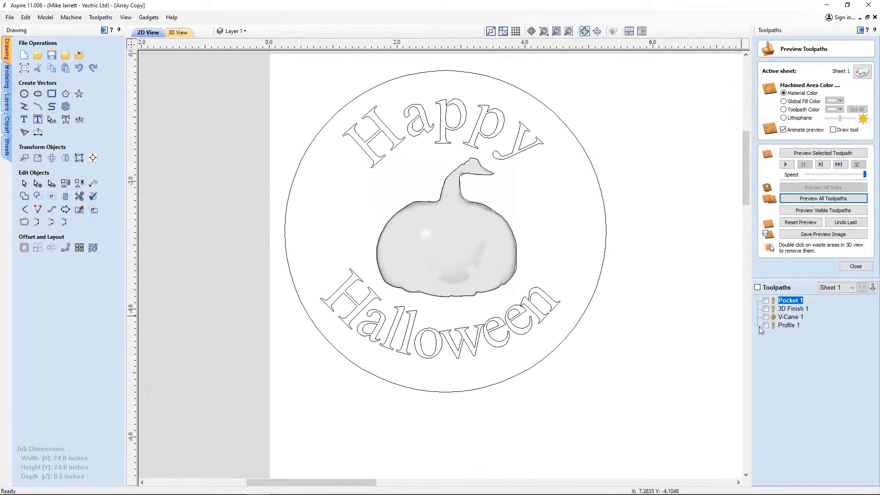
pyautogui.click(765, 300)
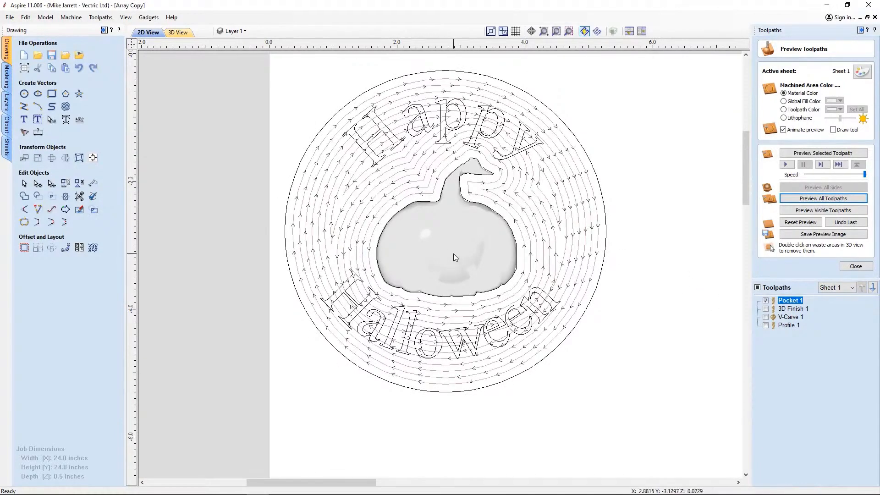
pyautogui.click(765, 309)
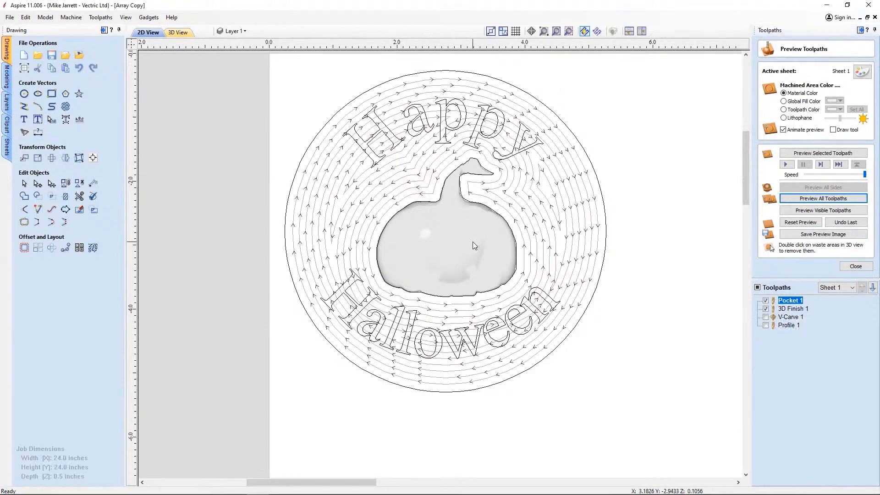
pyautogui.click(765, 301)
pyautogui.click(765, 316)
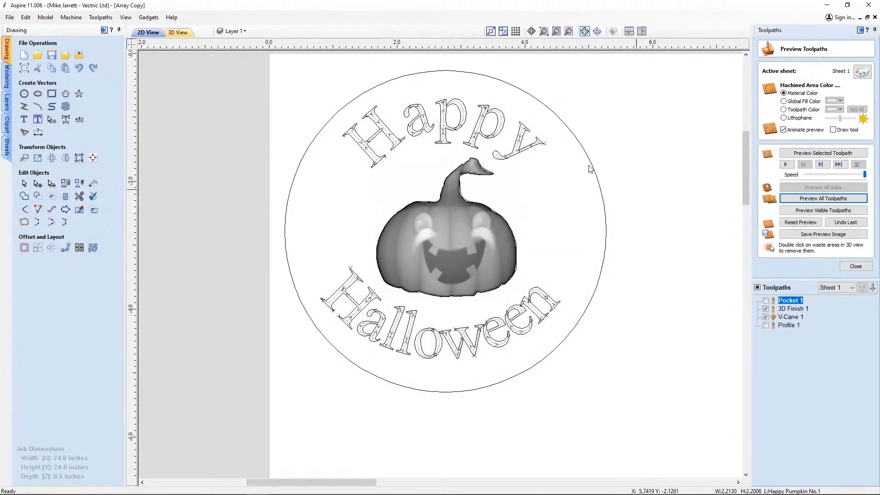
pyautogui.click(765, 325)
pyautogui.scroll(-2, 371, 175)
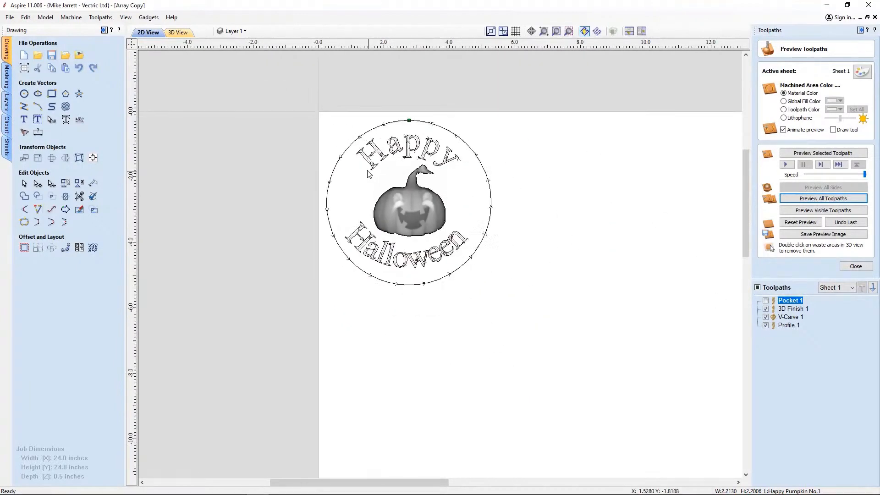
pyautogui.click(182, 34)
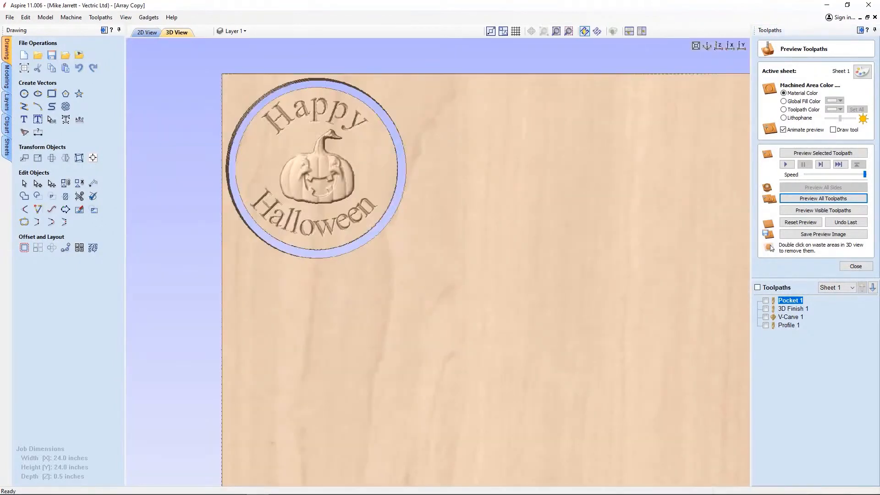
pyautogui.click(147, 32)
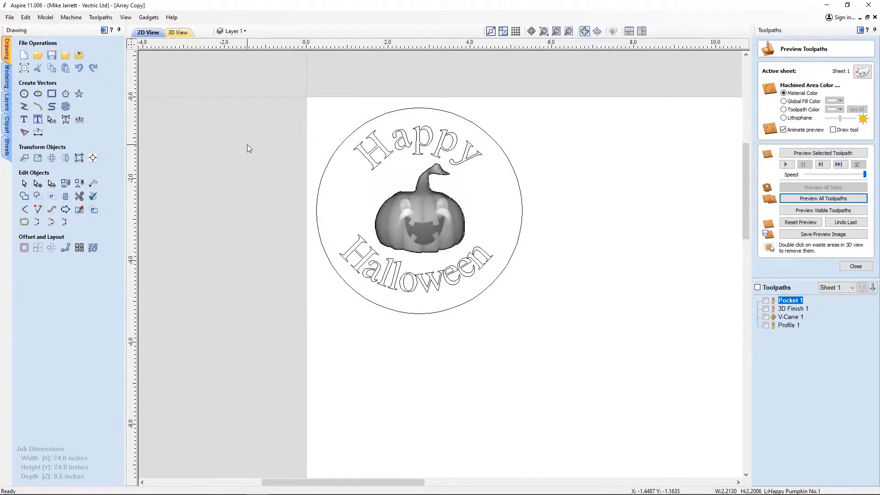
# Step: Select the whole Happy Halloween design in the 2D view and clear the selection
pyautogui.scroll(-2, 246, 139)
pyautogui.moveTo(483, 274); pyautogui.dragTo(271, 141)
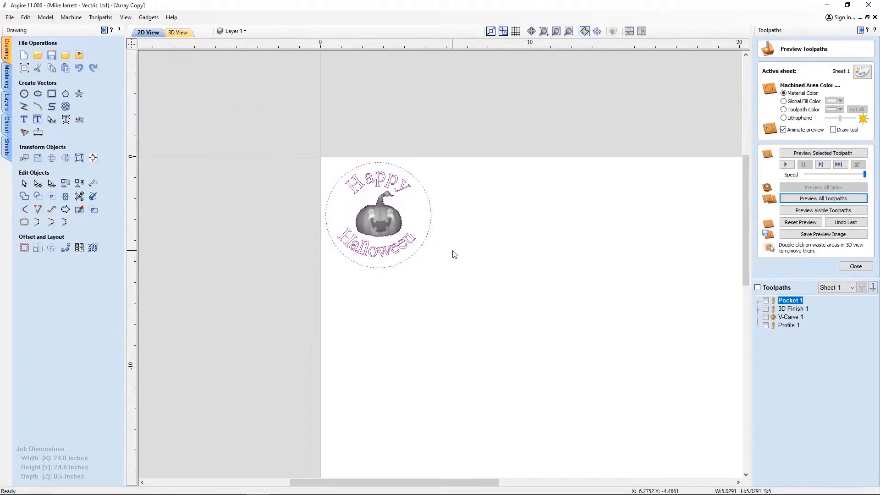
pyautogui.scroll(-3, 422, 234)
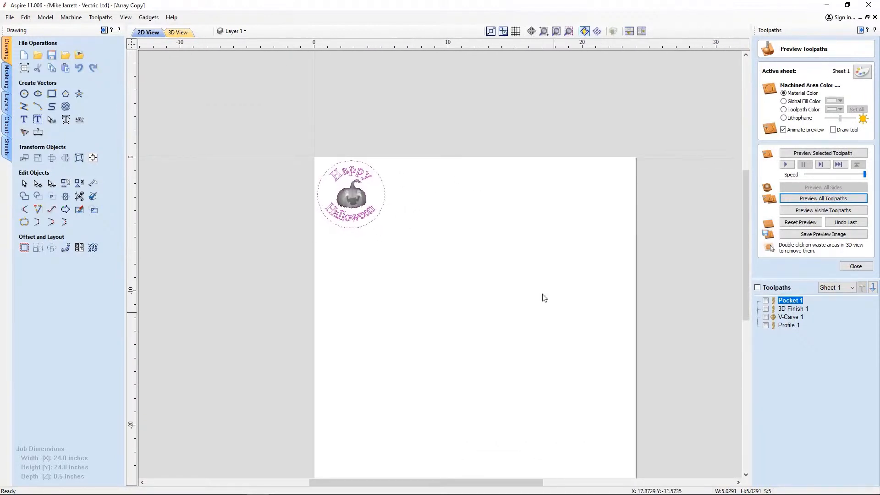
pyautogui.click(503, 289)
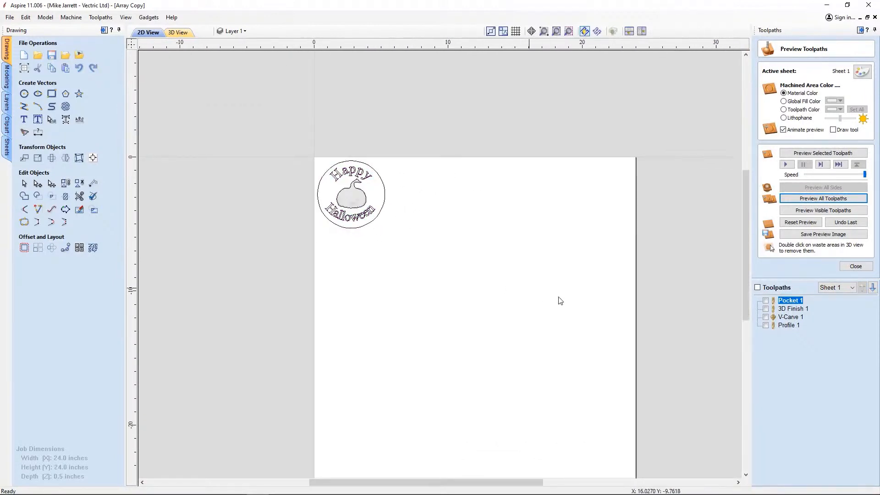
# Step: Check which vectors the Profile 1, V-Carve 1 and Pocket 1 toolpaths use
pyautogui.click(786, 325)
pyautogui.click(789, 316)
pyautogui.click(789, 300)
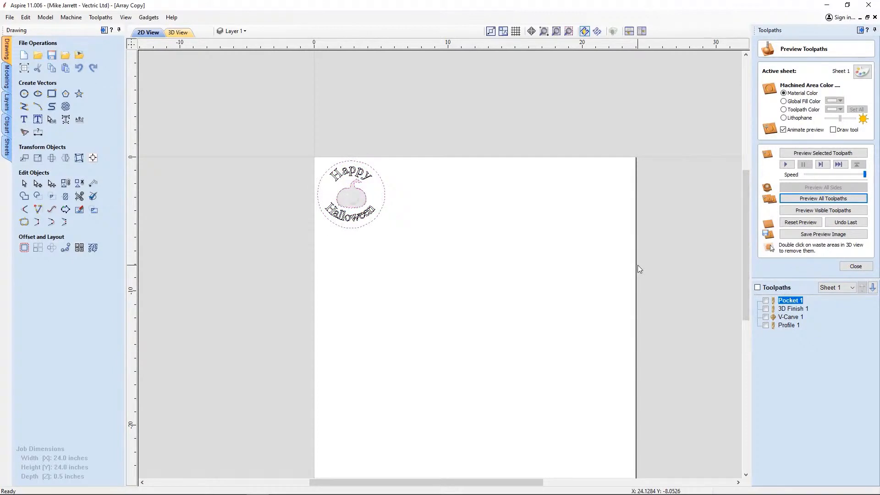
pyautogui.click(392, 216)
pyautogui.scroll(5, 393, 216)
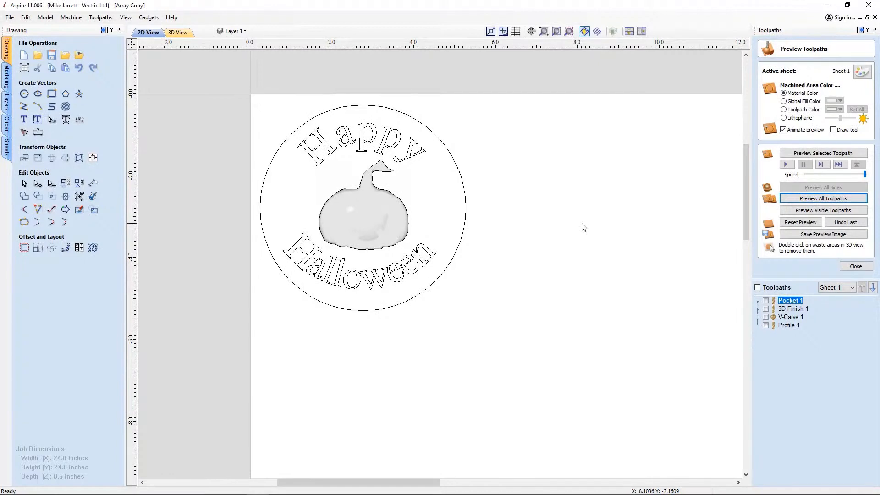
# Step: Close the toolpath preview and start an array copy toolpath that includes Pocket 1, 3D Finish 1, V-Carve 1 and Profile 1
pyautogui.click(569, 32)
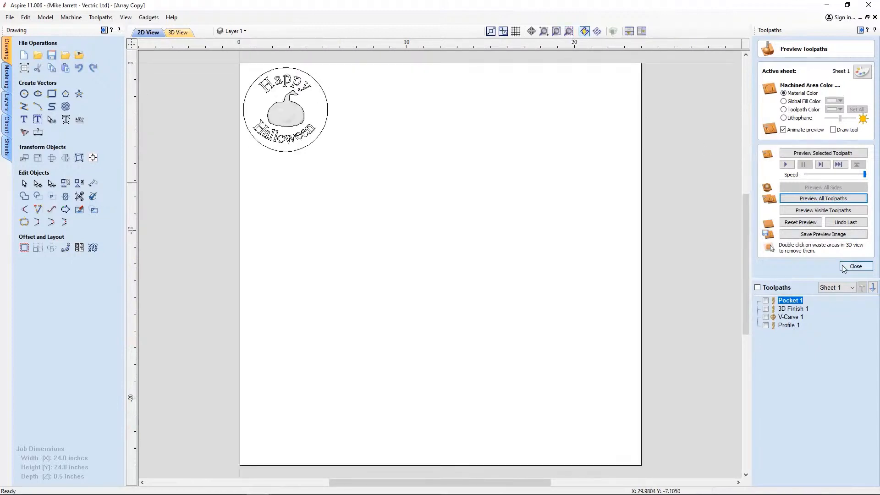
pyautogui.click(860, 266)
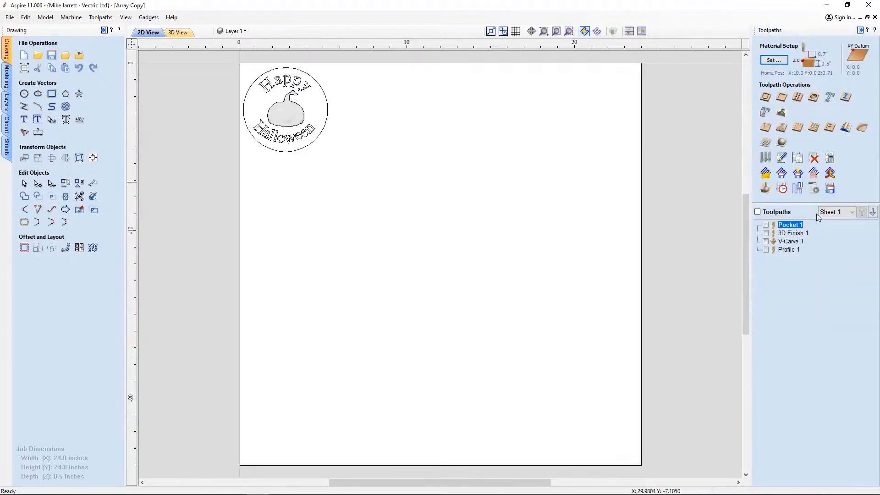
pyautogui.click(815, 174)
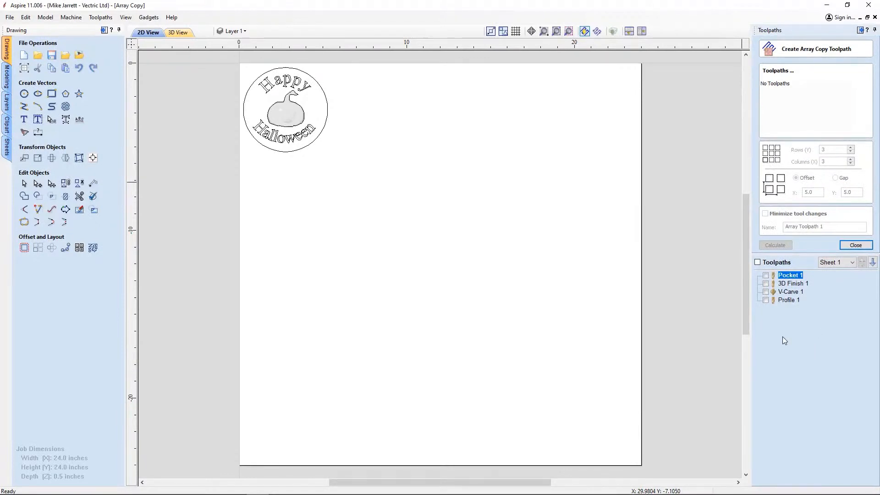
pyautogui.click(766, 275)
pyautogui.click(765, 284)
pyautogui.click(765, 292)
pyautogui.click(765, 299)
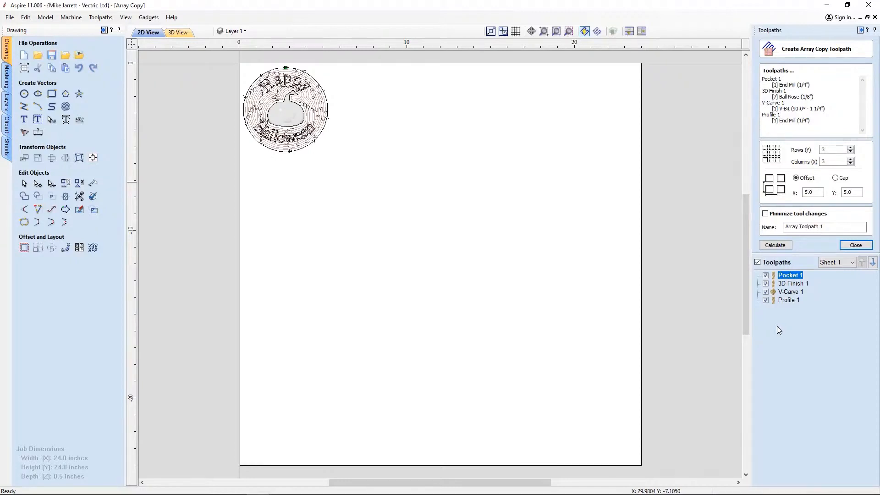
# Step: Review the array's row and column counts, and switch the spacing method to Gap and back to Offset
pyautogui.click(832, 151)
pyautogui.click(831, 161)
pyautogui.click(841, 179)
pyautogui.click(800, 179)
# Step: Select the outer circle of the Happy Halloween design and check its width and height
pyautogui.click(301, 143)
pyautogui.click(337, 176)
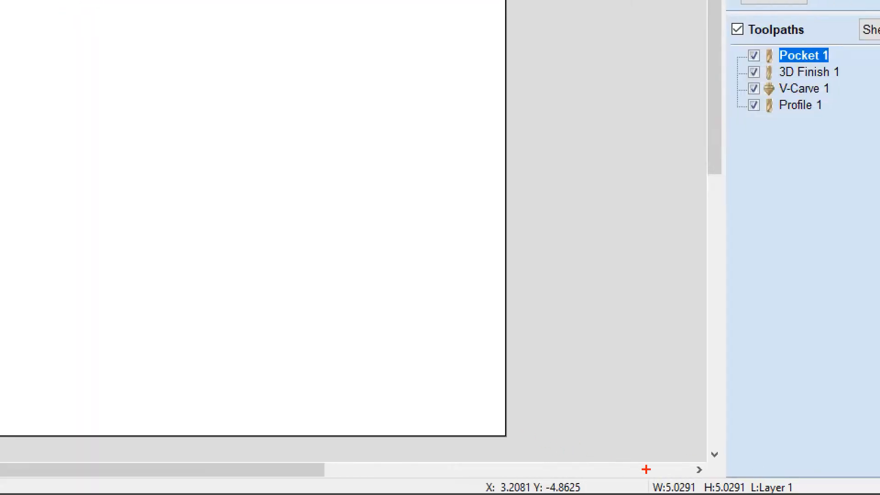
pyautogui.moveTo(645, 467)
pyautogui.mouseDown()
pyautogui.moveTo(728, 494)
pyautogui.moveTo(700, 494)
pyautogui.mouseUp()
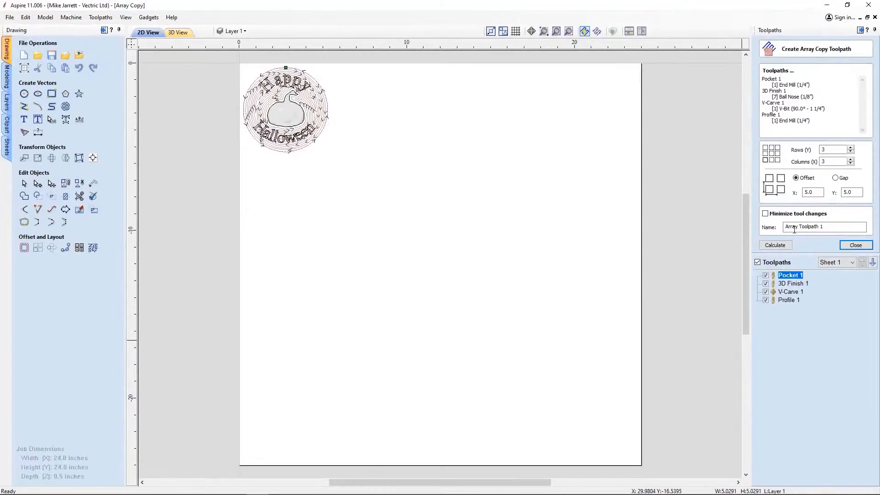
# Step: Set the array's X and Y offsets to 6 and calculate the array toolpath
pyautogui.click(806, 193)
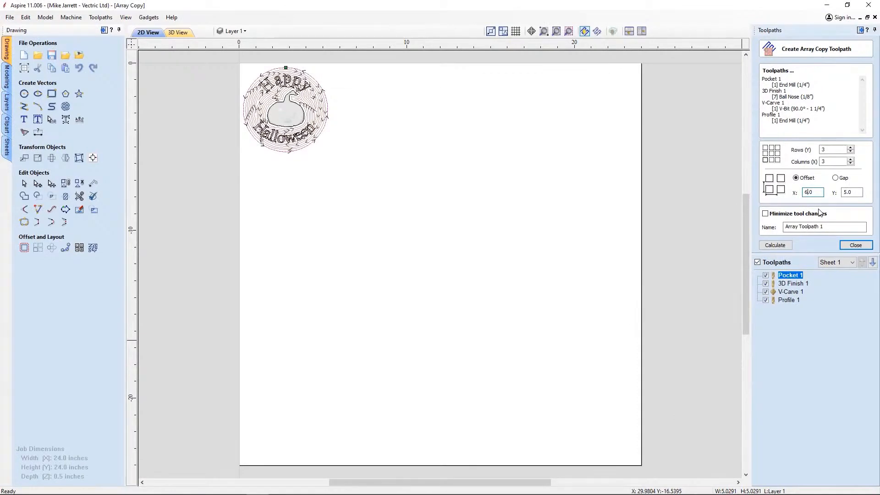
pyautogui.press('Tab')
pyautogui.write('6')
pyautogui.click(776, 246)
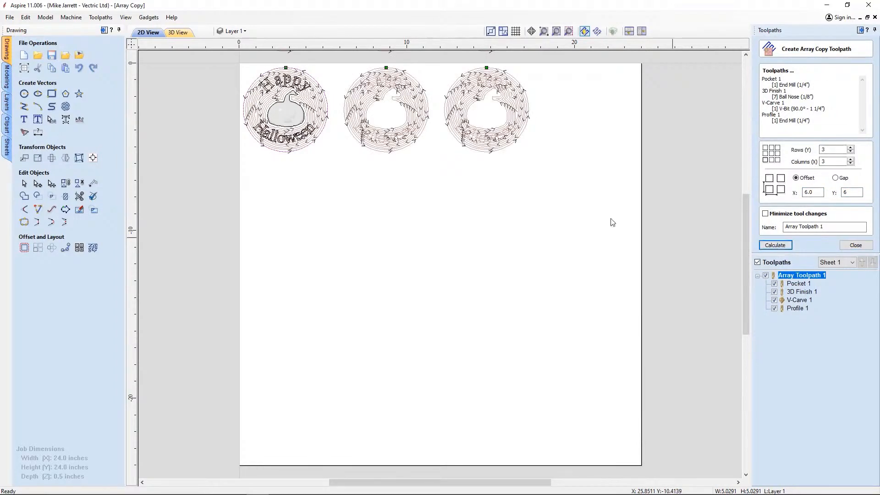
pyautogui.scroll(-3, 487, 207)
pyautogui.scroll(1, 487, 209)
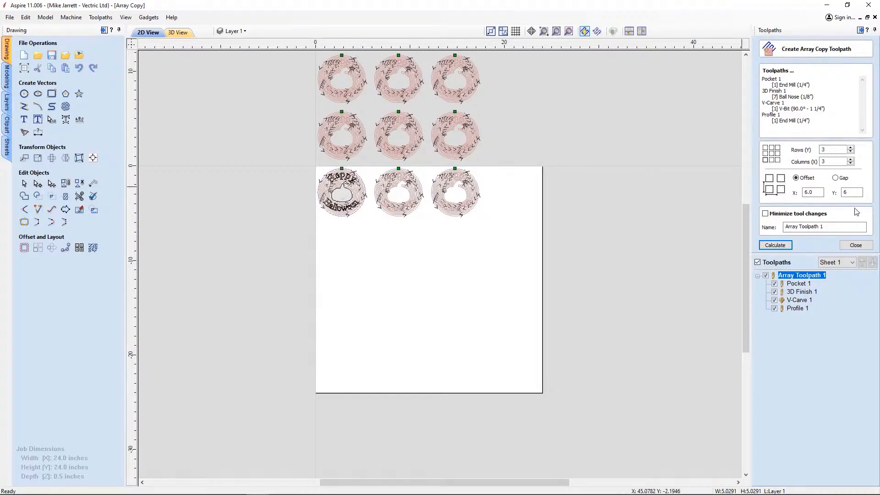
# Step: Change the array's Y offset to -6 and recalculate the array toolpath
pyautogui.click(820, 193)
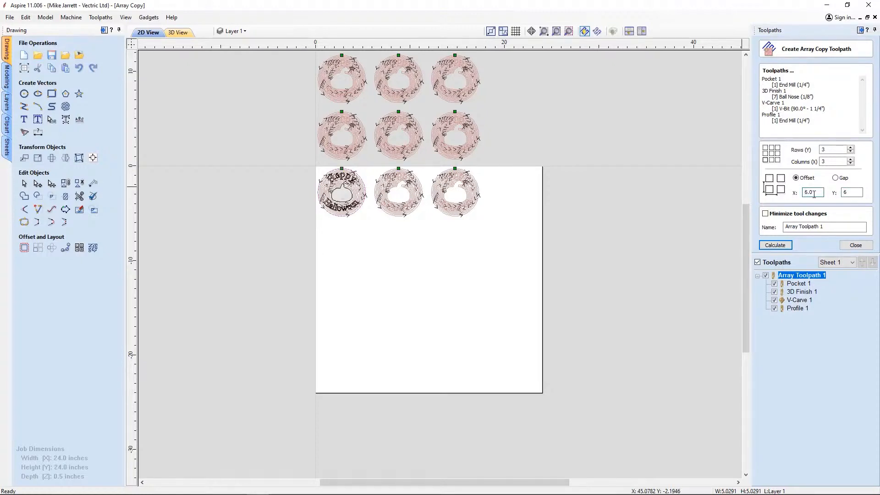
pyautogui.press('Tab')
pyautogui.write('5')
pyautogui.press('BackSpace')
pyautogui.write('5')
pyautogui.write('-')
pyautogui.click(783, 248)
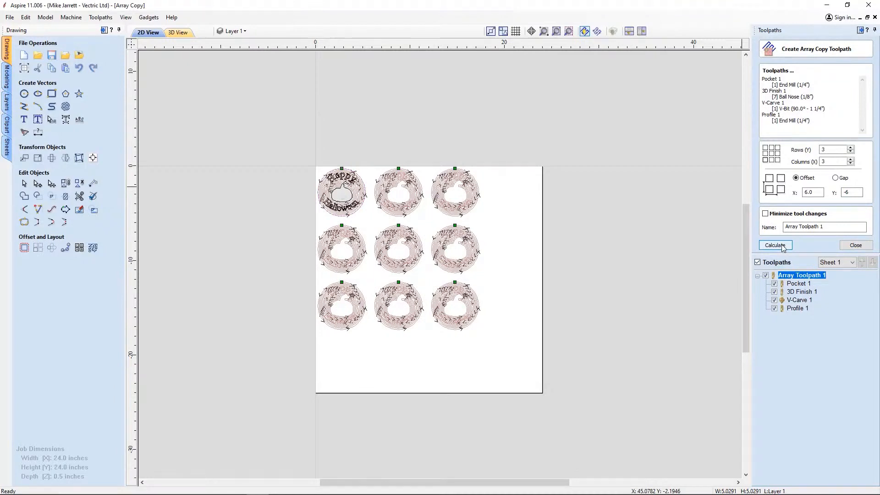
# Step: Enable Minimize tool changes for the array and recalculate its toolpath
pyautogui.click(782, 218)
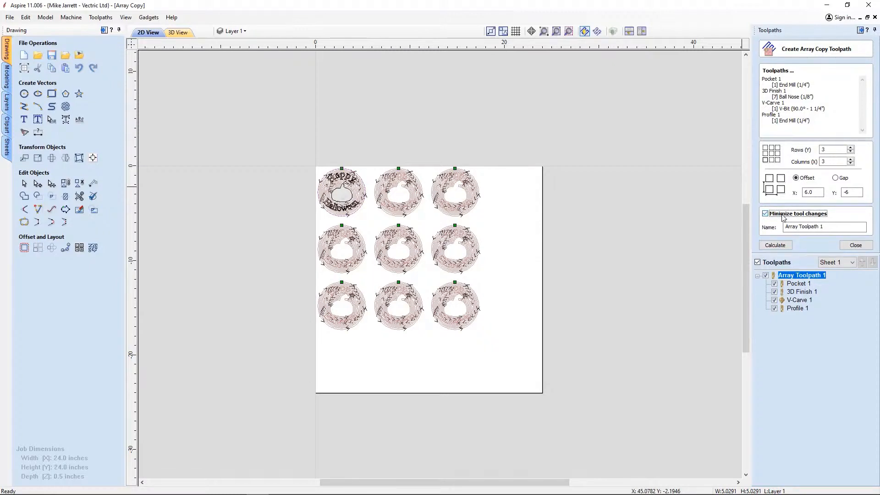
pyautogui.click(784, 246)
pyautogui.scroll(2, 532, 229)
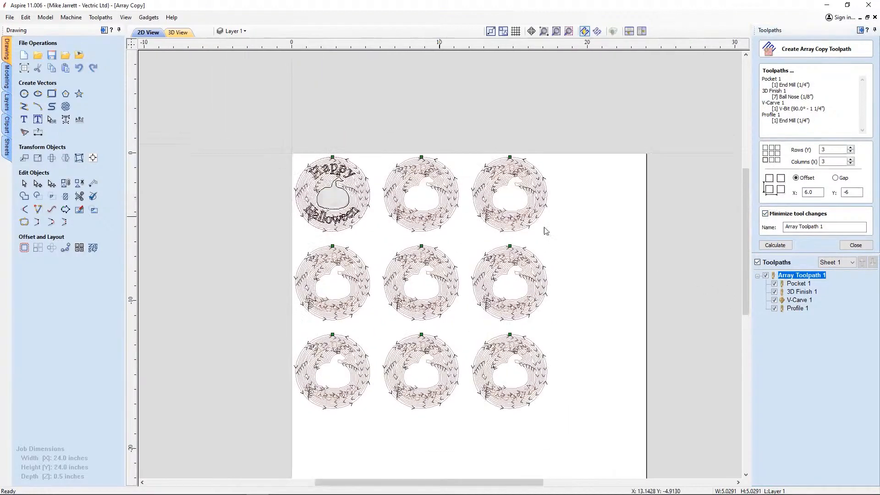
# Step: Inspect the array's Pocket 1, 3D Finish 1, V-Carve 1 and Profile 1 toolpaths by toggling their visibility, and preview the array
pyautogui.click(773, 292)
pyautogui.click(774, 300)
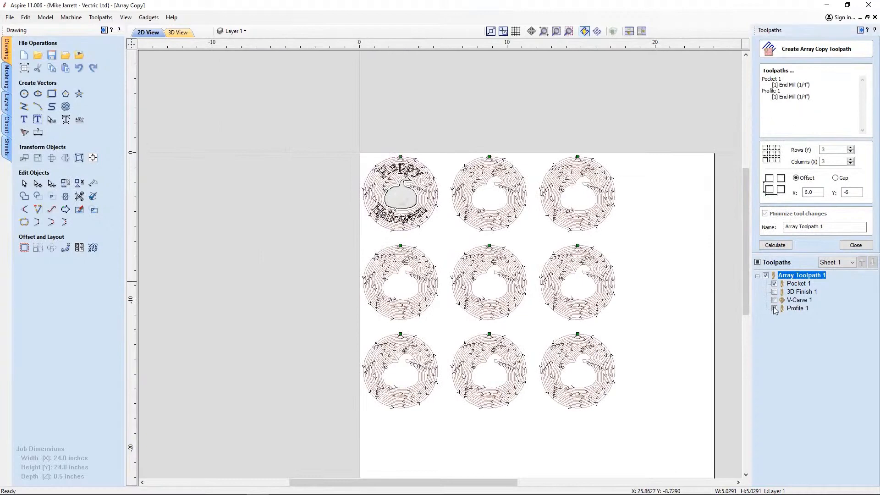
pyautogui.click(774, 308)
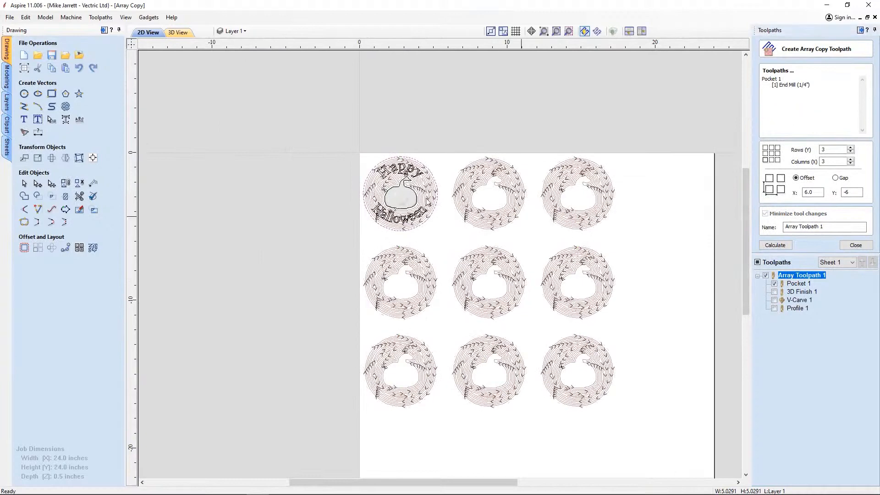
pyautogui.click(774, 284)
pyautogui.click(774, 292)
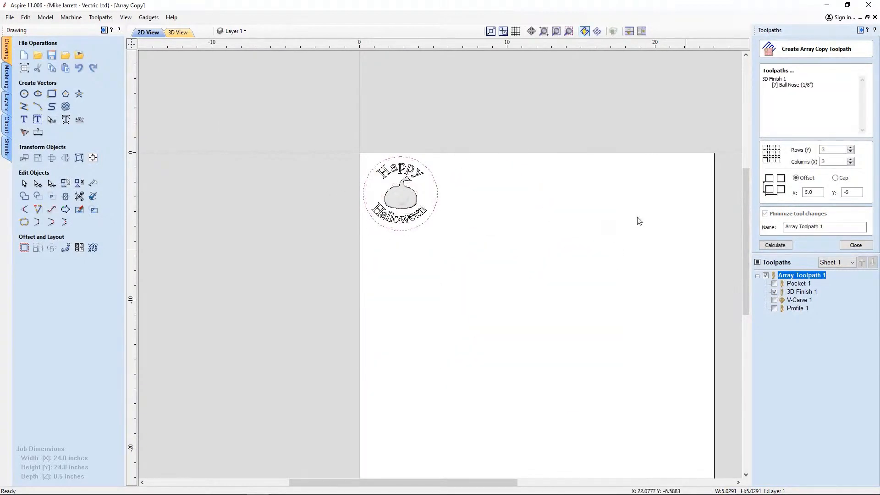
pyautogui.click(773, 300)
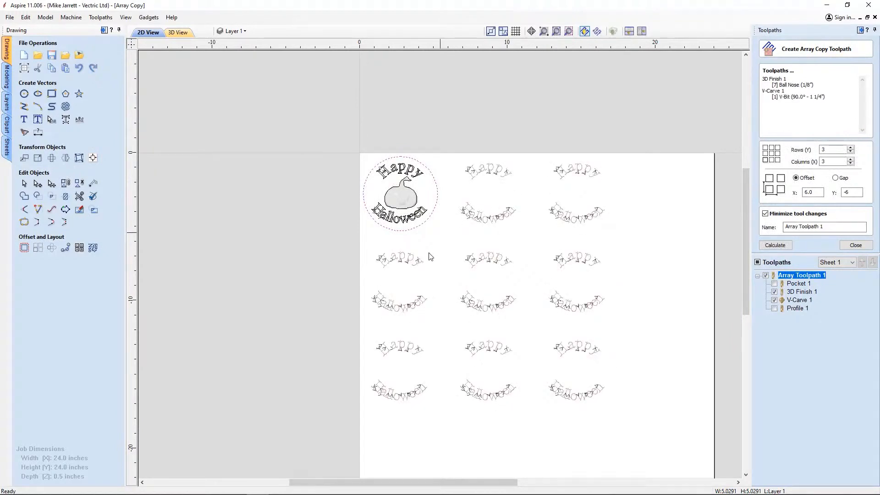
pyautogui.click(775, 309)
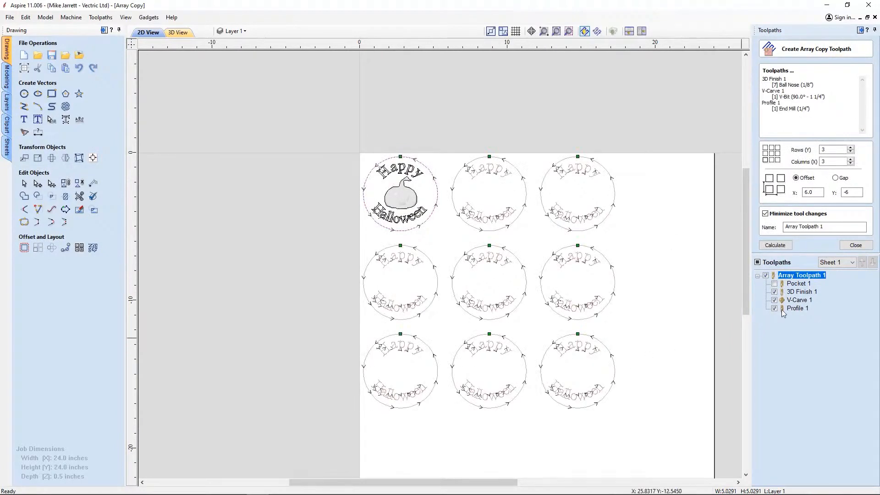
pyautogui.click(774, 245)
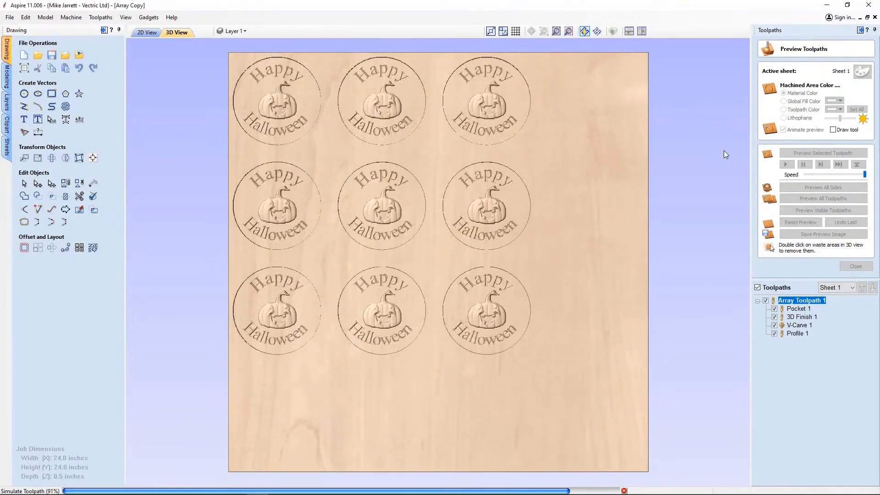
pyautogui.click(856, 266)
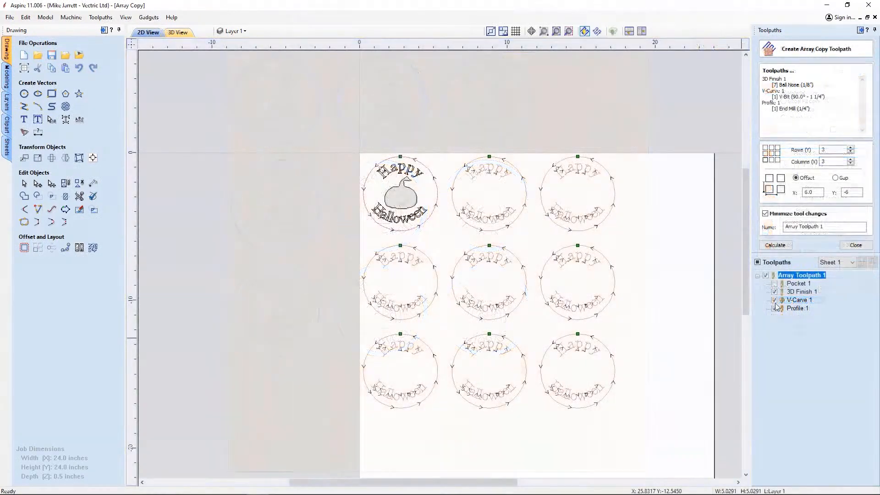
# Step: Recalculate the array toolpath with Minimize tool changes turned off and Pocket 1 shown again
pyautogui.click(814, 216)
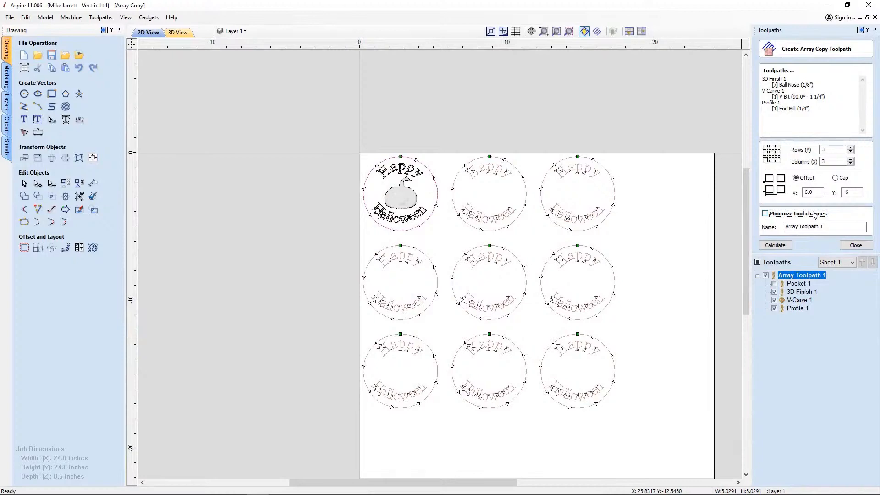
pyautogui.scroll(2, 455, 200)
pyautogui.moveTo(412, 194); pyautogui.dragTo(466, 219, button='middle')
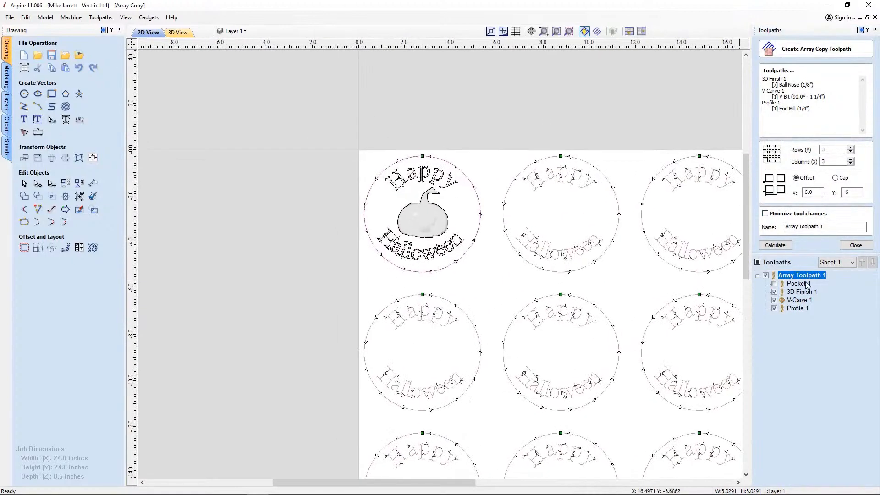
pyautogui.click(774, 284)
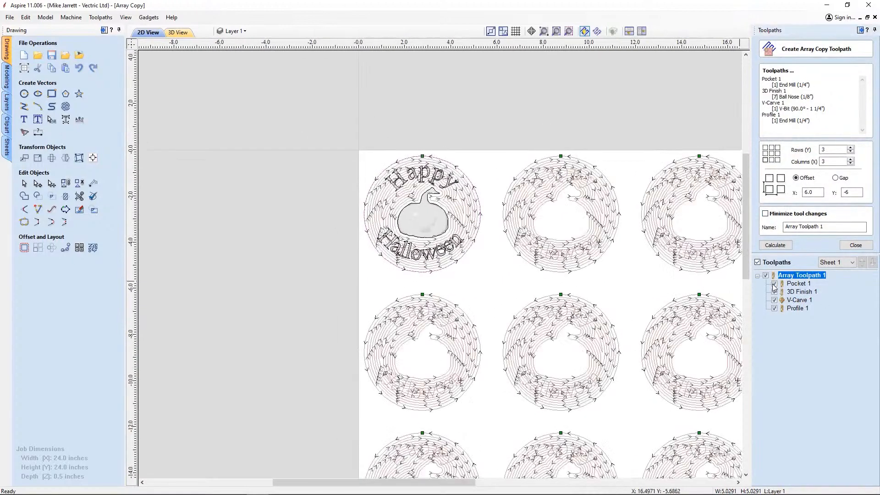
pyautogui.click(789, 300)
pyautogui.click(792, 308)
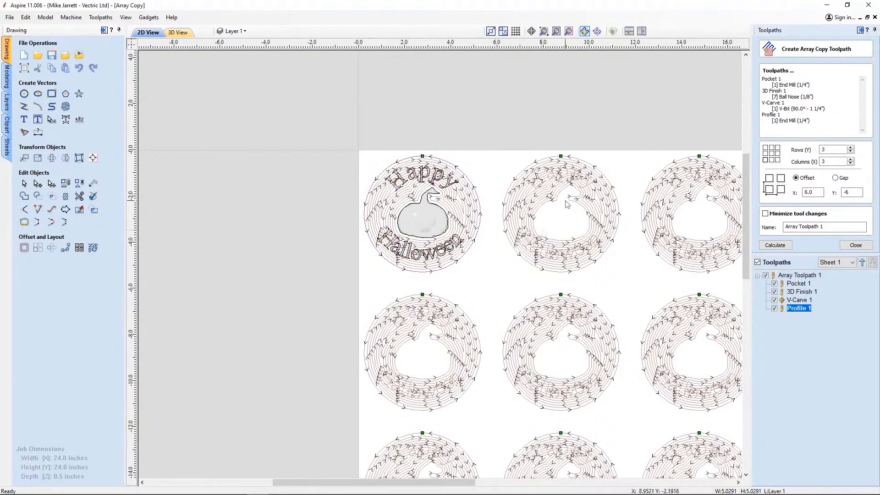
pyautogui.moveTo(567, 204); pyautogui.dragTo(552, 211, button='middle')
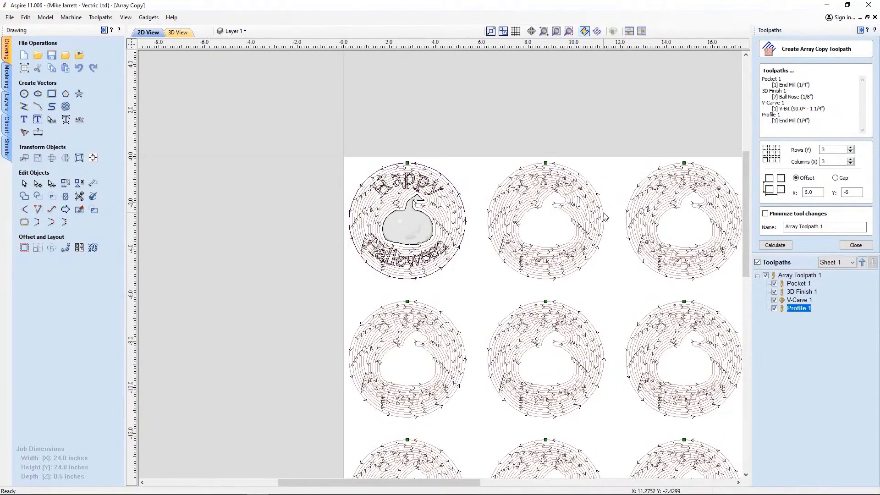
pyautogui.moveTo(605, 218); pyautogui.dragTo(554, 225, button='middle')
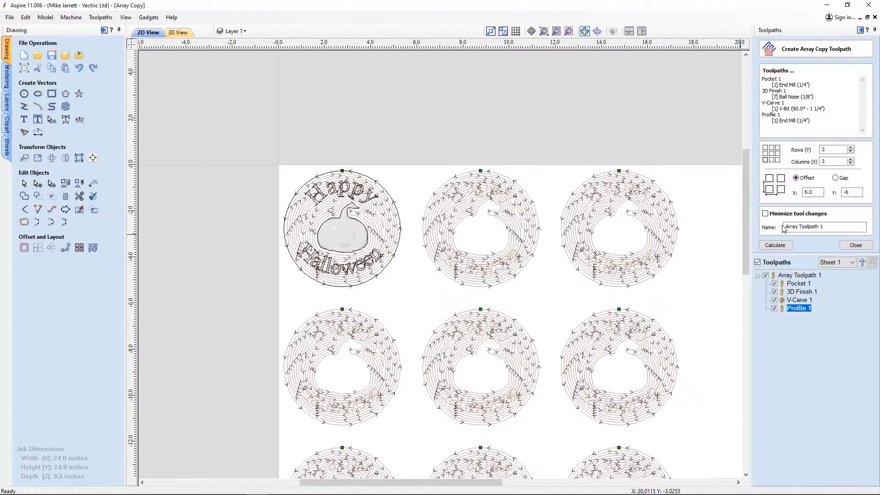
pyautogui.click(775, 244)
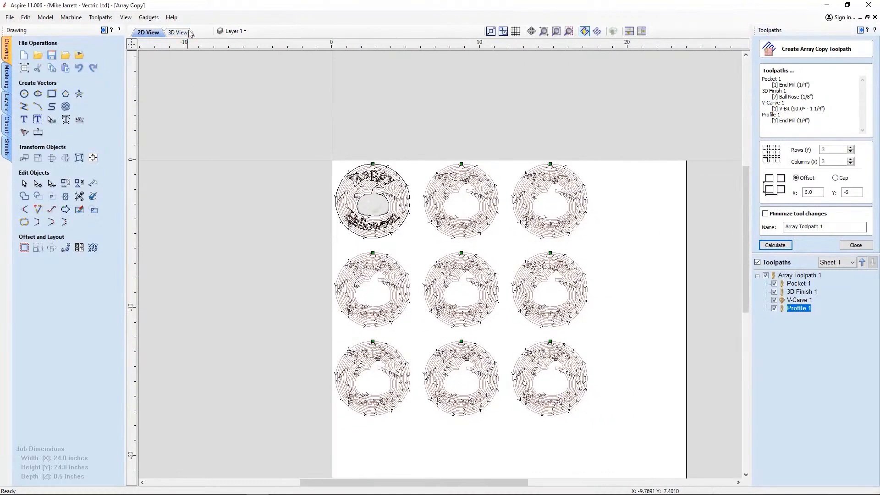
# Step: Close the array copy settings and simulate Array Toolpath 1 on the sheet in 3D
pyautogui.click(179, 32)
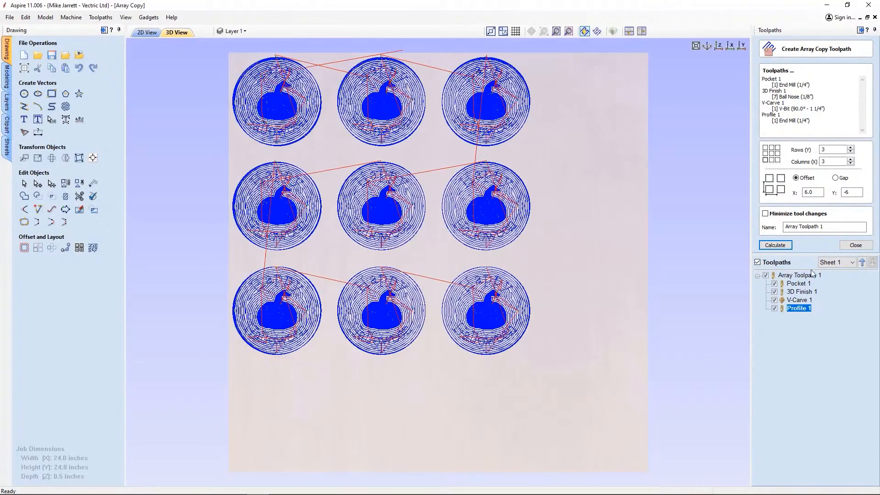
pyautogui.click(856, 246)
pyautogui.click(767, 190)
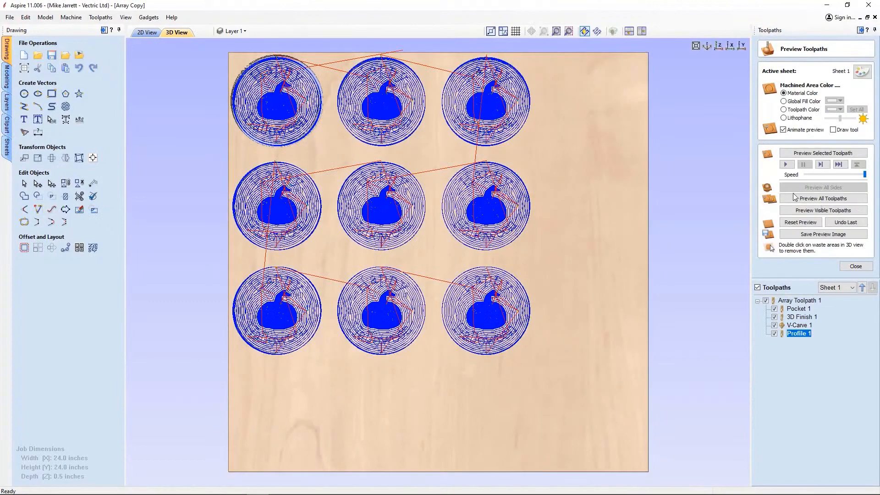
pyautogui.click(804, 199)
pyautogui.click(800, 301)
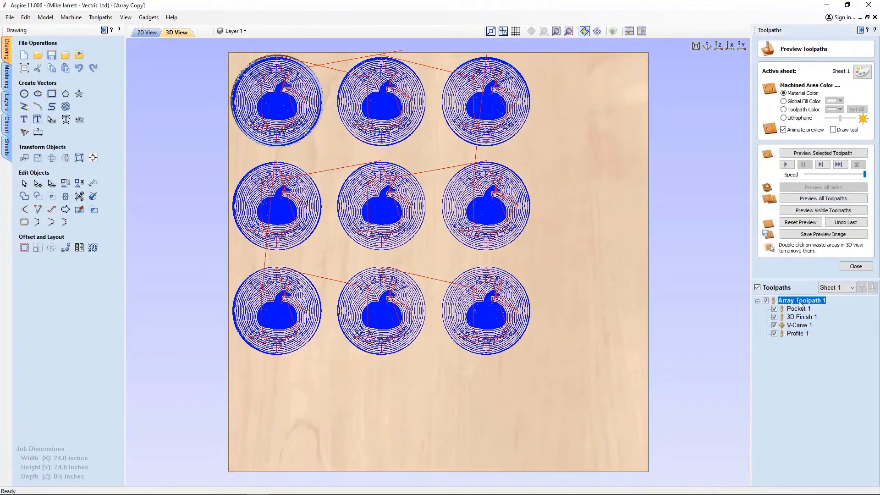
pyautogui.click(811, 152)
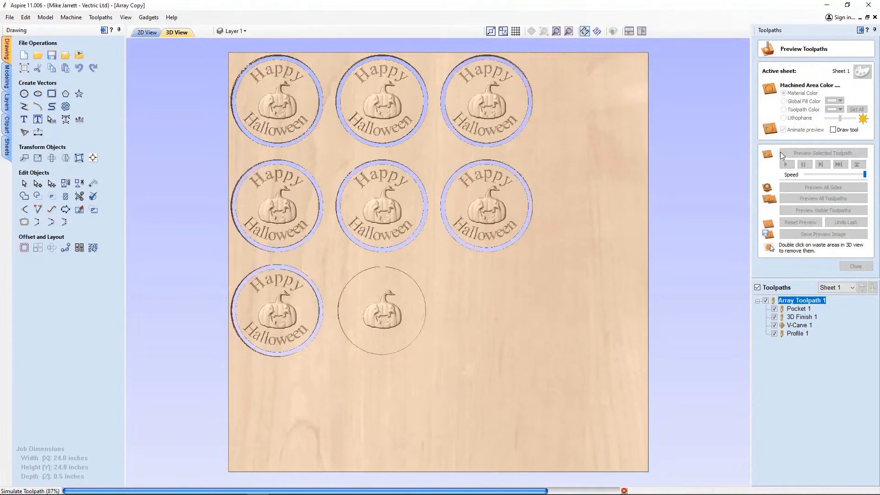
# Step: Change the word Happy above the pumpkin to Spooky in the 2D design
pyautogui.click(147, 32)
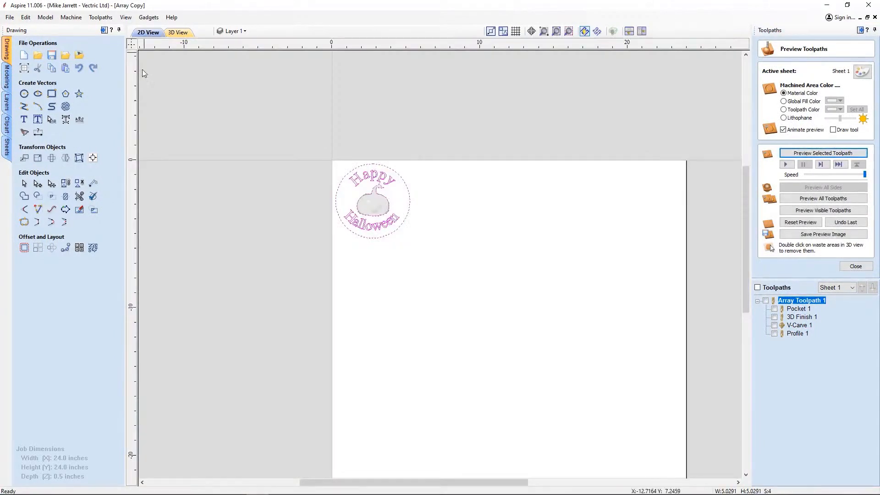
pyautogui.click(465, 250)
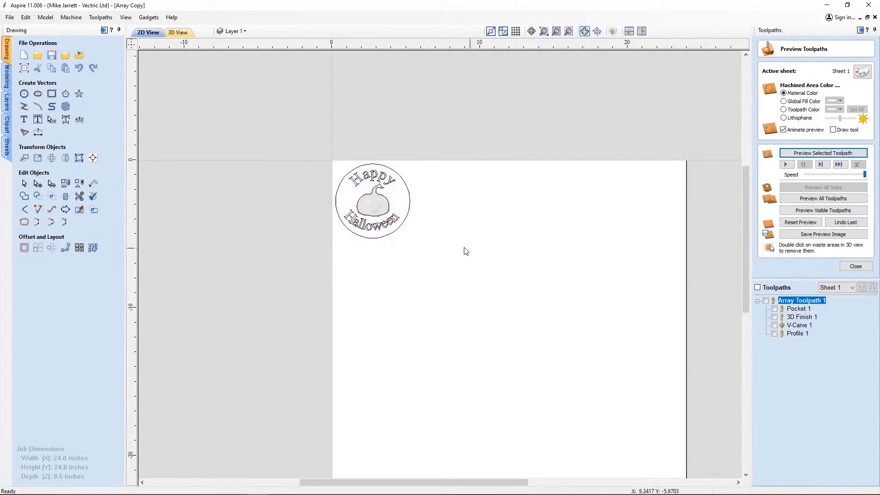
pyautogui.scroll(2, 468, 254)
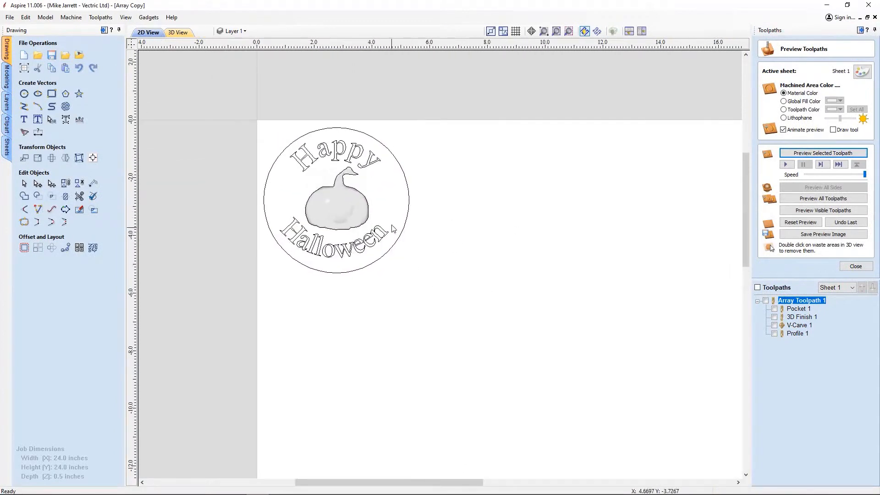
pyautogui.click(349, 156)
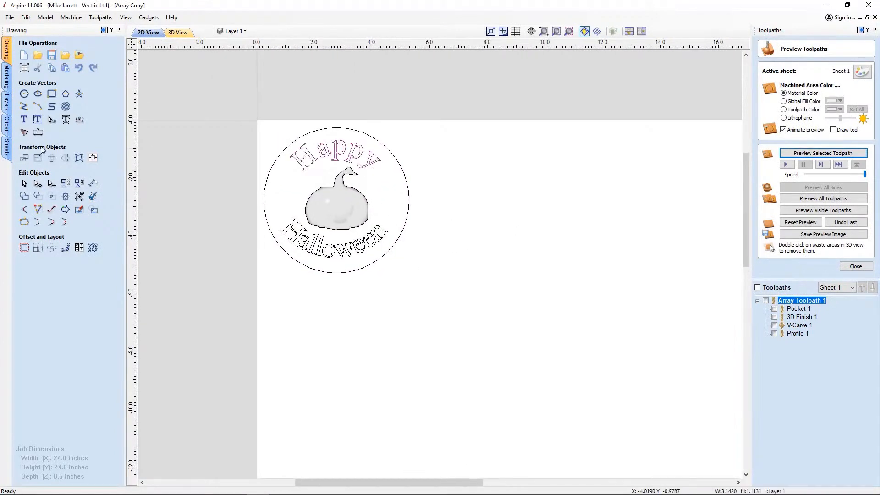
pyautogui.click(24, 119)
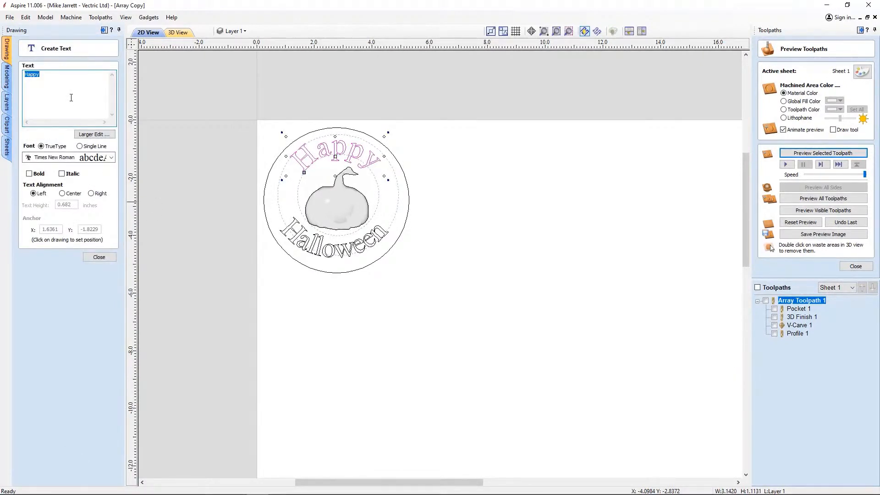
pyautogui.write('Spooky')
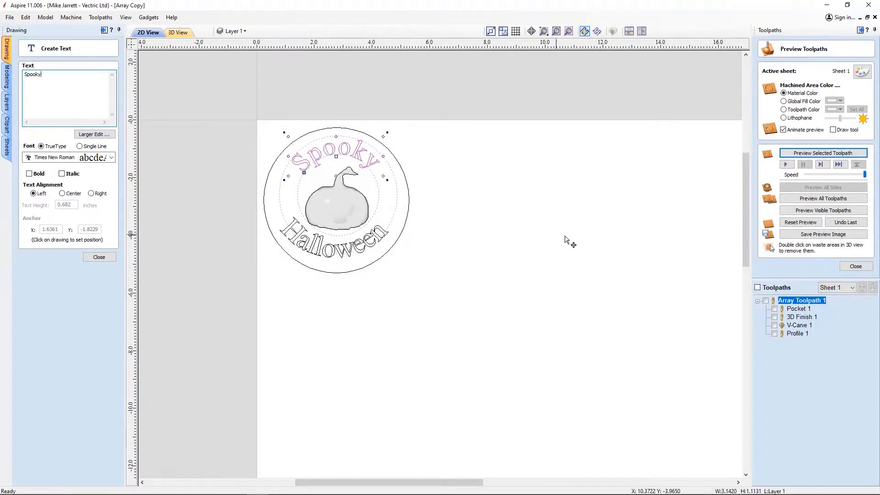
pyautogui.click(566, 78)
# Step: Close the toolpath preview, recalculate all toolpaths for the edited text and acknowledge the cut-through warning
pyautogui.click(855, 265)
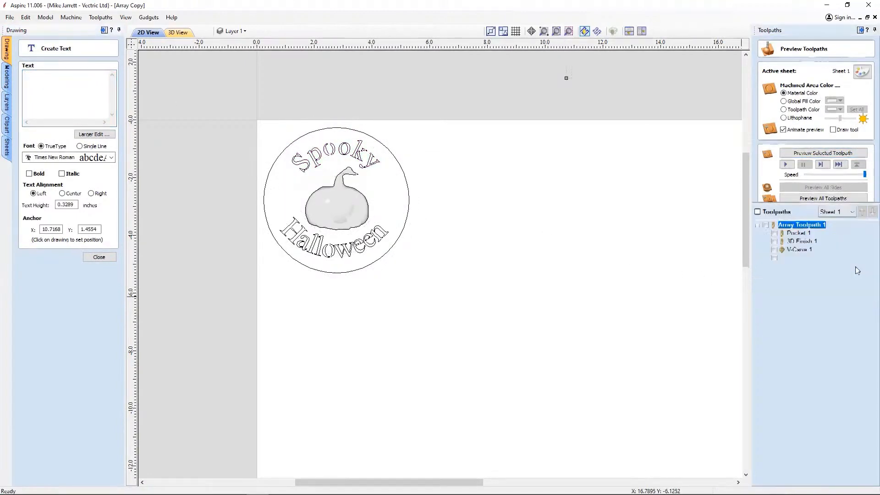
pyautogui.click(774, 233)
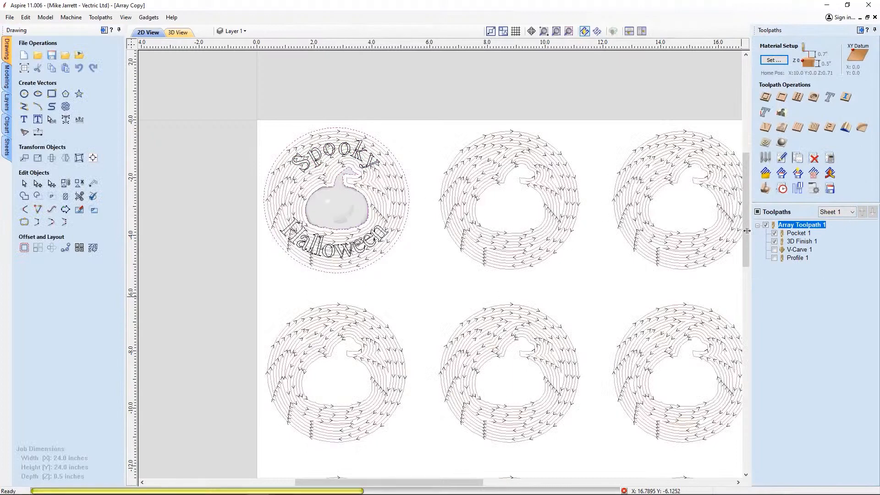
pyautogui.click(438, 296)
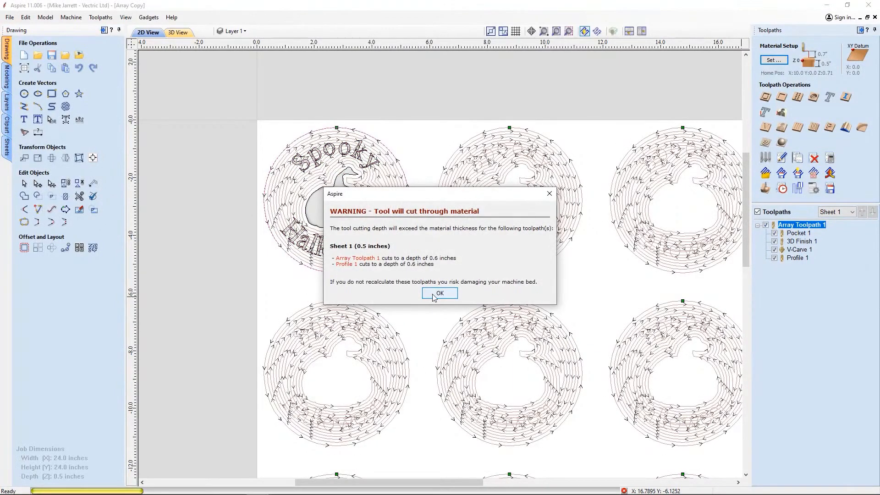
pyautogui.click(440, 257)
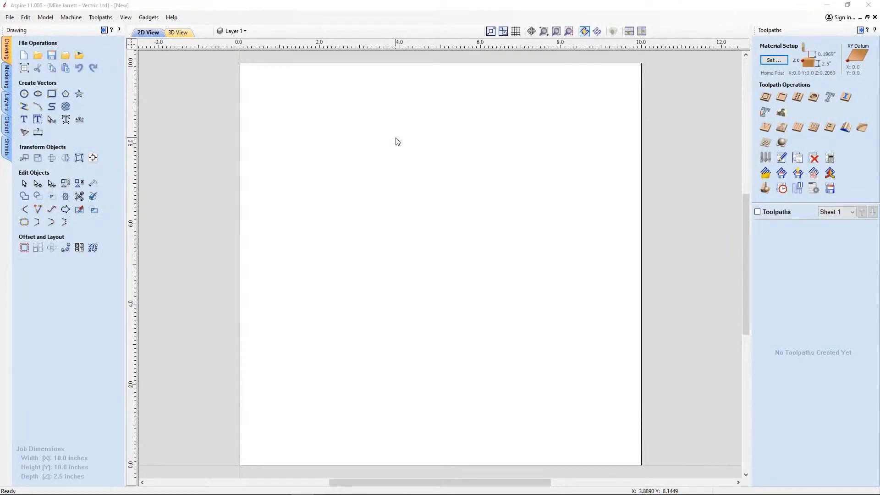
# Step: In the Tool Database, append the Number of Flutes variable to the name format of the first 1/2" end mill
pyautogui.click(766, 160)
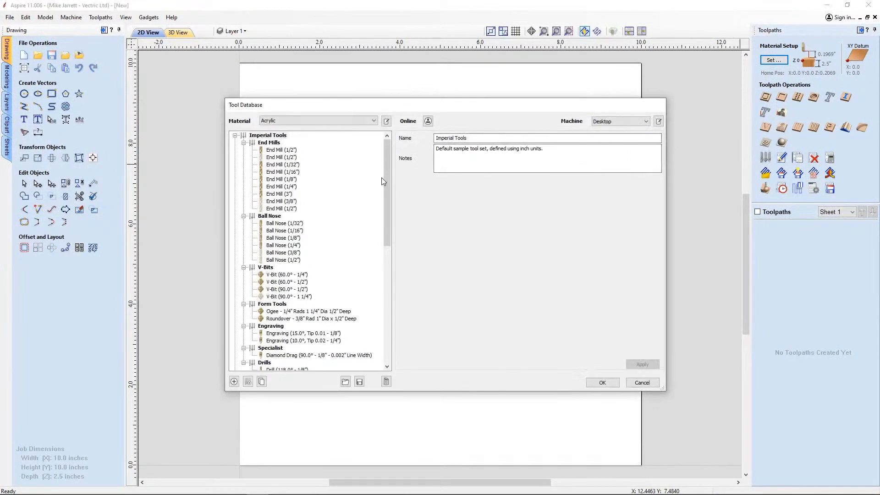
pyautogui.click(292, 151)
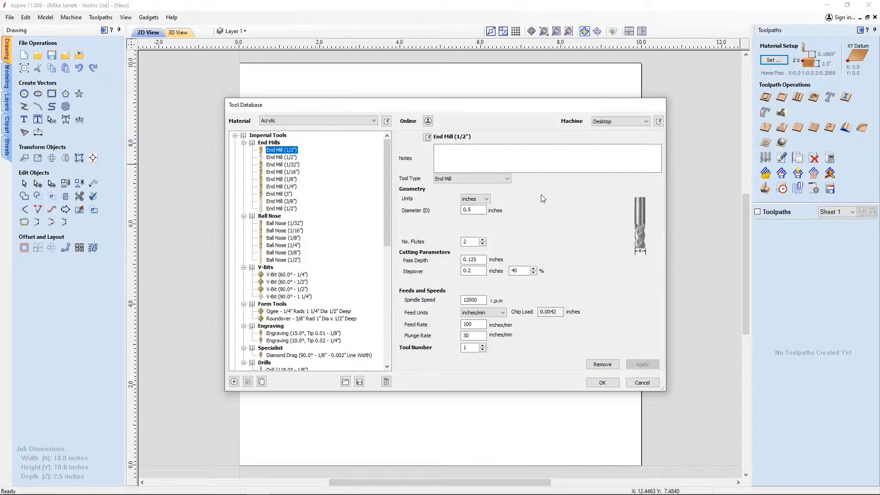
pyautogui.click(430, 141)
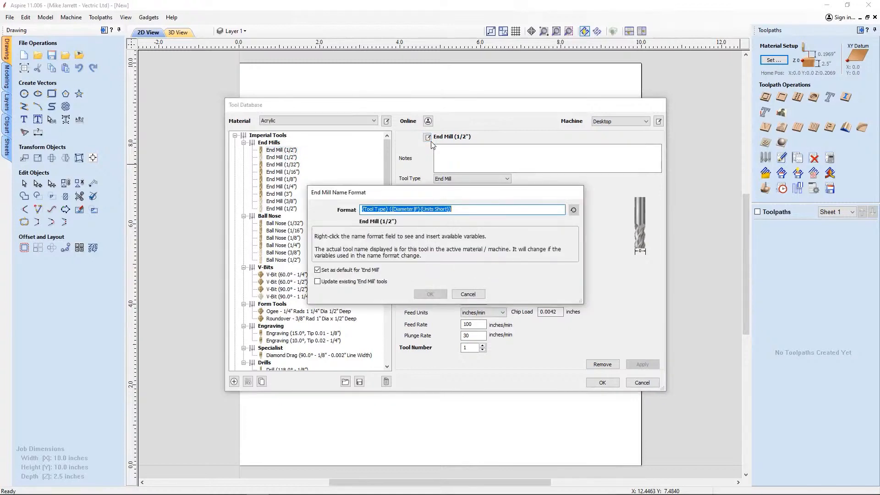
pyautogui.moveTo(390, 209); pyautogui.dragTo(451, 210)
pyautogui.click(421, 209)
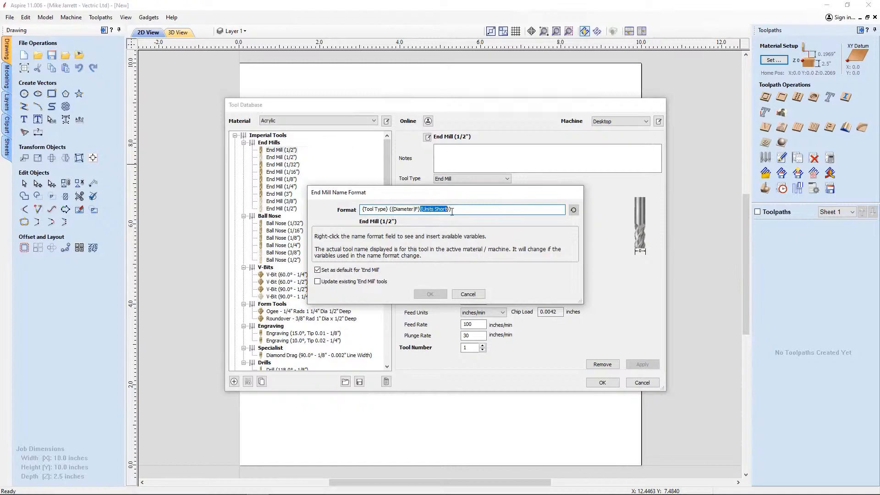
pyautogui.click(456, 211)
pyautogui.rightClick(455, 212)
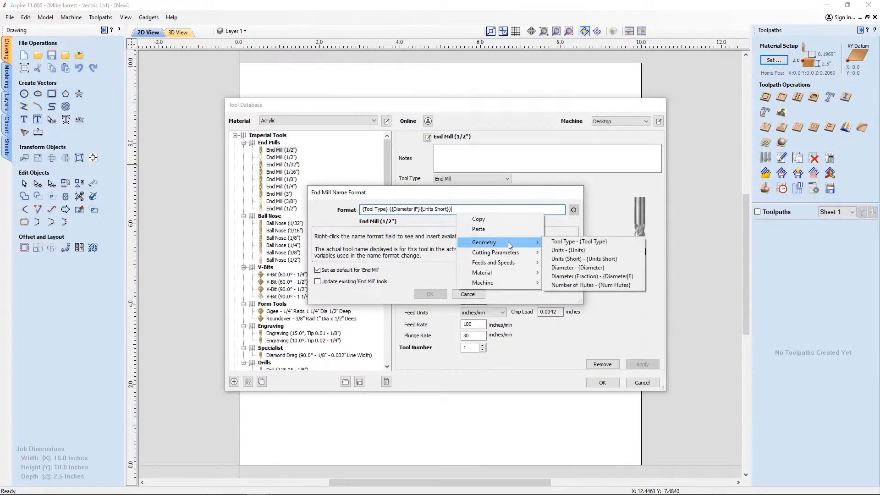
pyautogui.moveTo(509, 255)
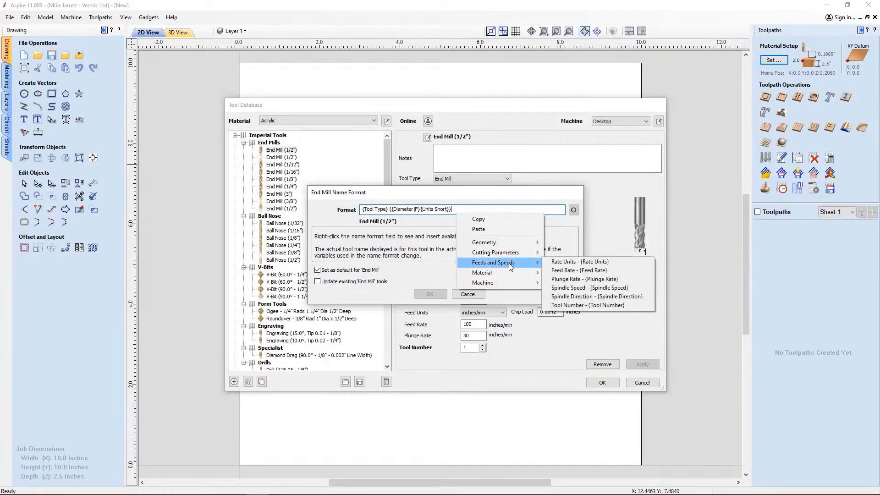
pyautogui.moveTo(507, 283)
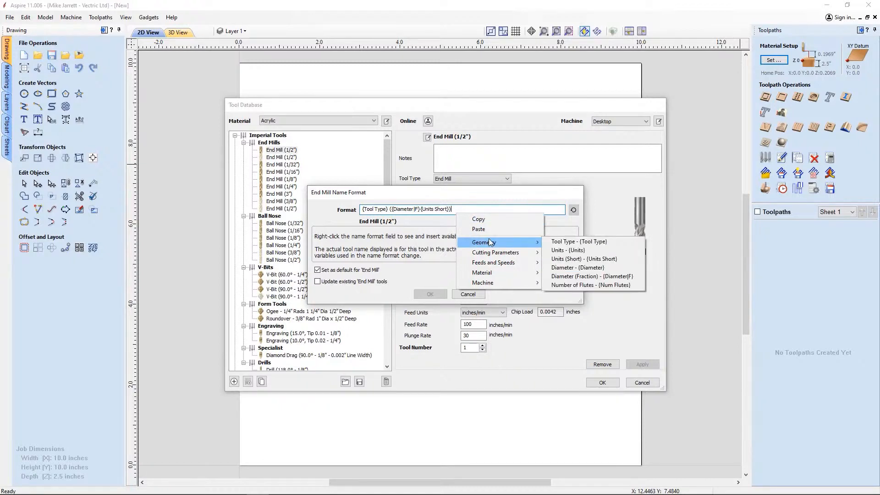
pyautogui.click(573, 286)
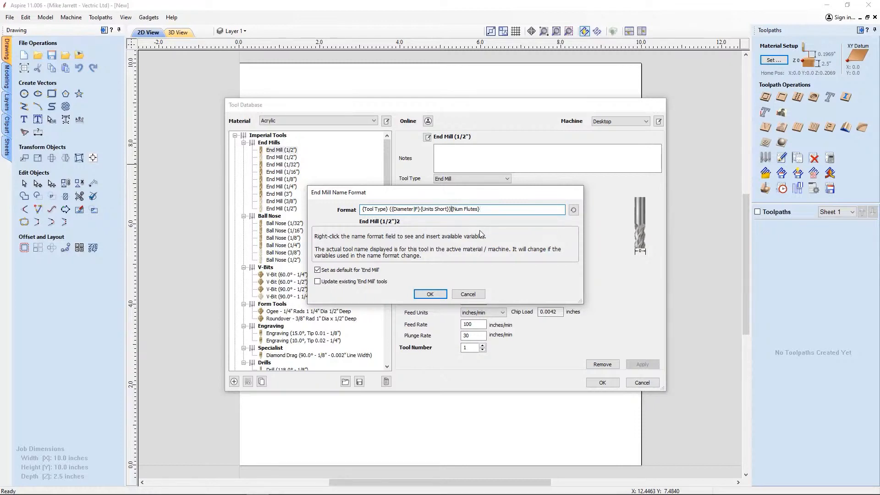
# Step: Insert the text "Num Flutes =" before the flutes variable and apply the format to existing End Mill tools as well
pyautogui.write('Num Flutes =')
pyautogui.click(366, 282)
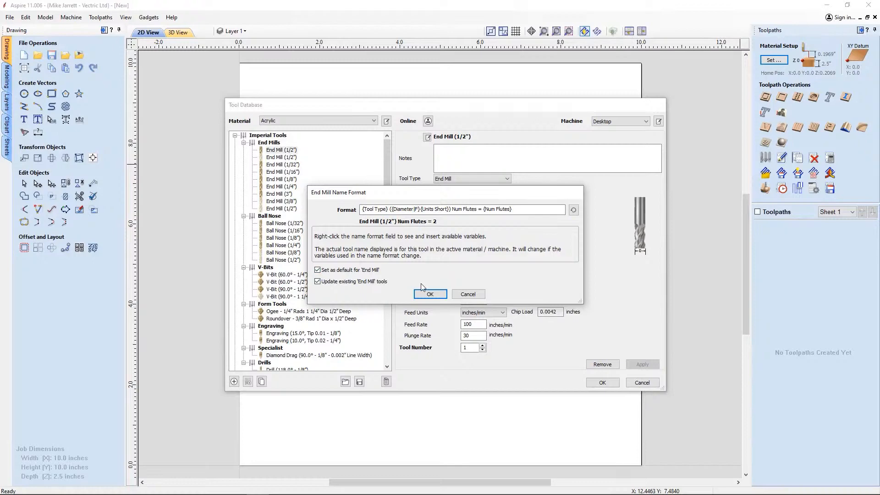
pyautogui.click(431, 294)
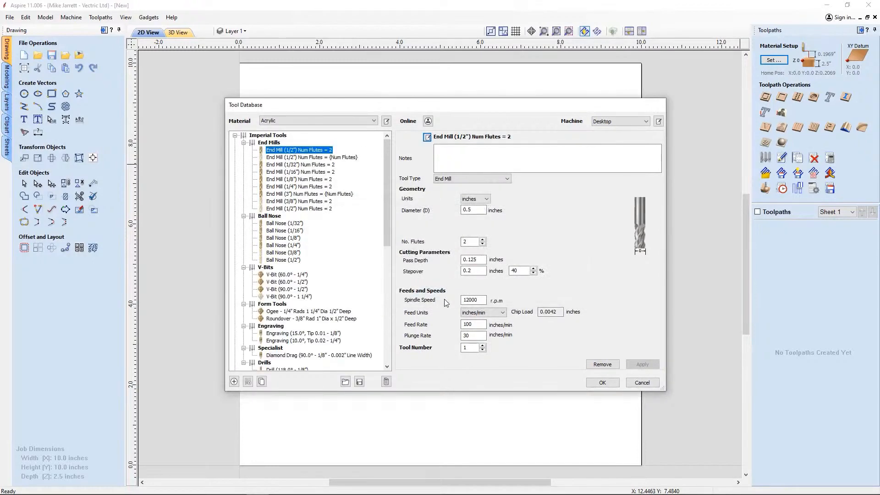
# Step: Check the second 1/2" end mill, and remove the fraction modifier from the Diameter variable in the first end mill's name format
pyautogui.click(348, 158)
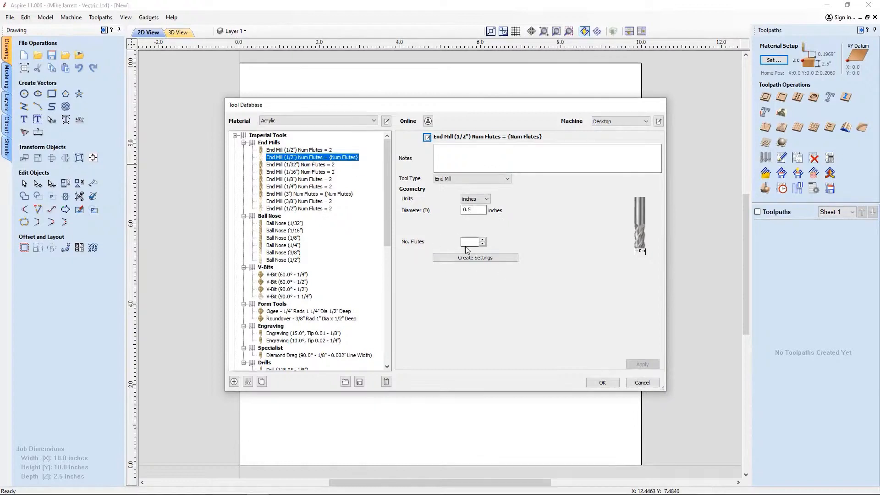
pyautogui.click(316, 151)
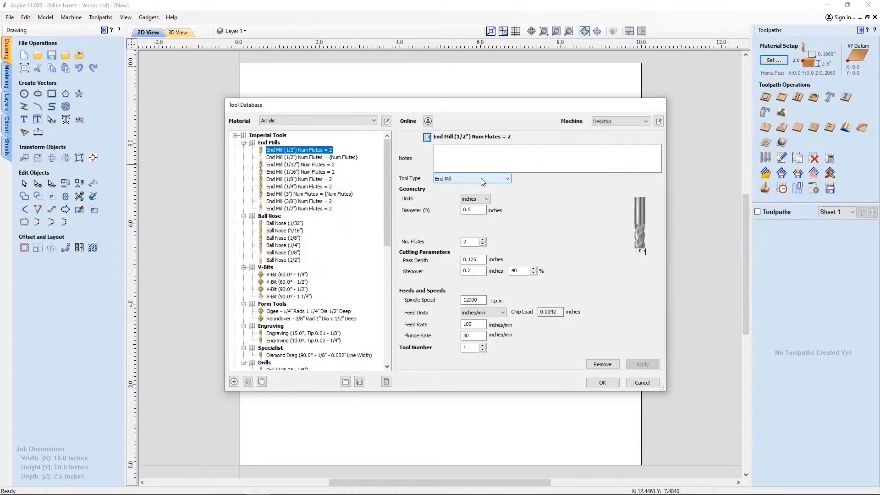
pyautogui.click(427, 138)
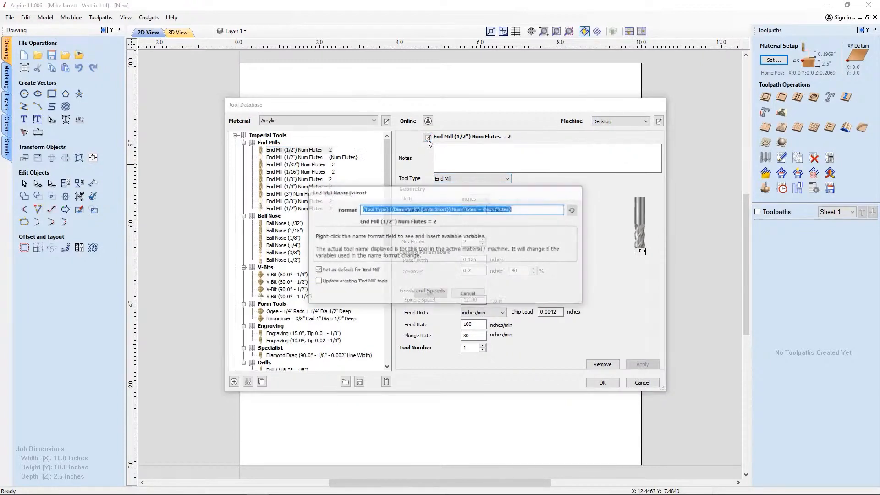
pyautogui.click(412, 209)
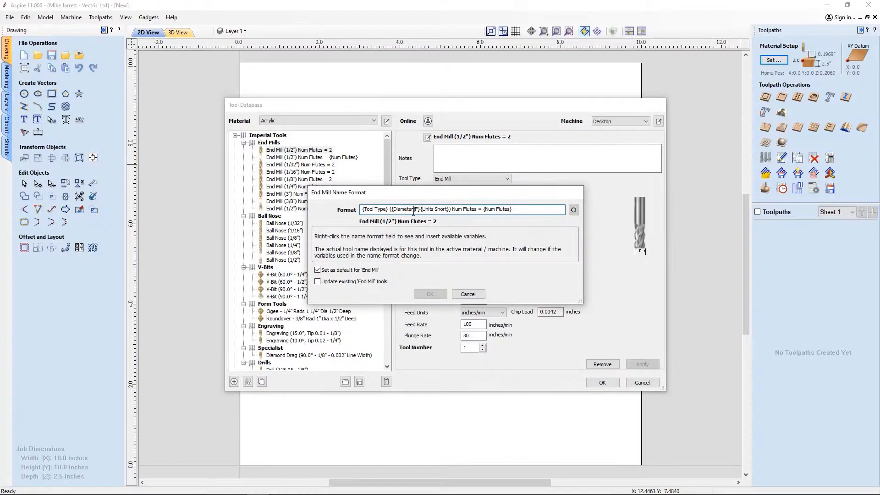
pyautogui.click(418, 211)
pyautogui.press('BackSpace')
pyautogui.press('BackSpace')
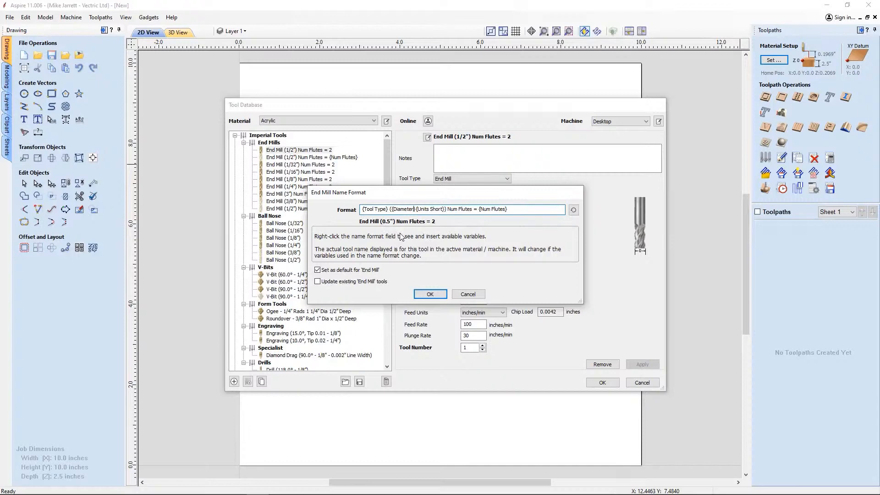
# Step: Try the U and L case modifiers on the Tool Type variable in the name format, and delete the modifier again
pyautogui.click(385, 208)
pyautogui.write('|')
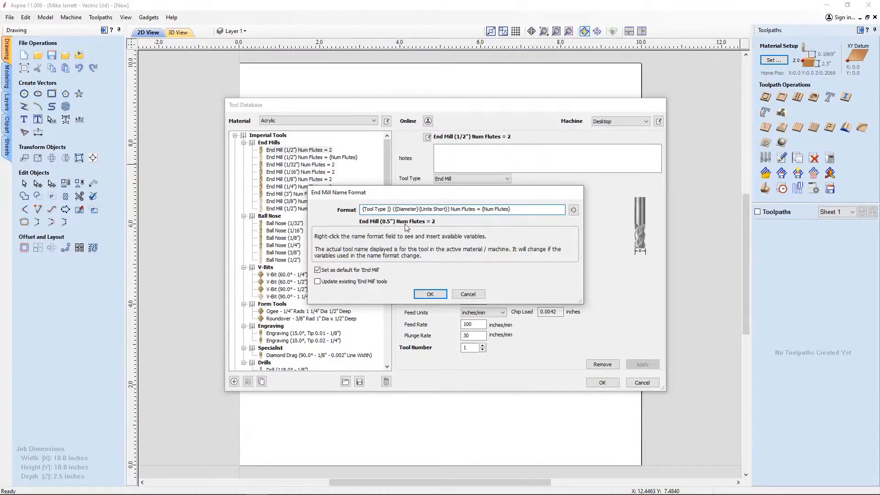
pyautogui.write(' U')
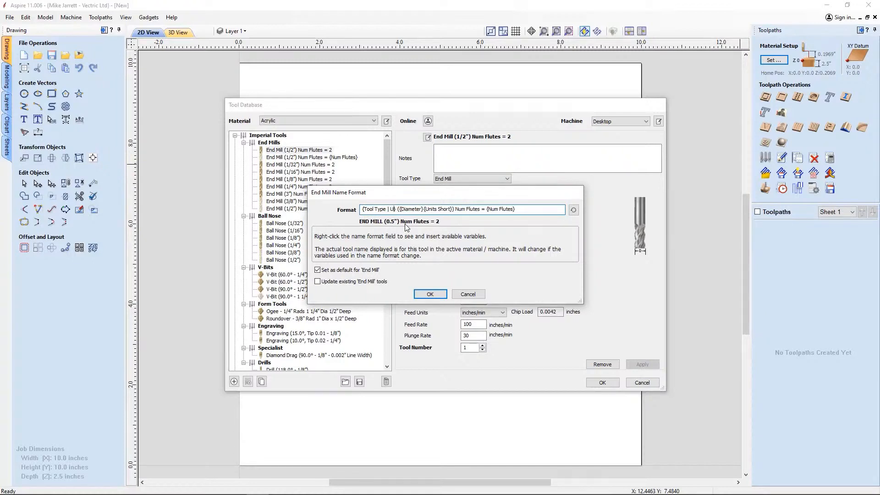
pyautogui.press('BackSpace')
pyautogui.write('L')
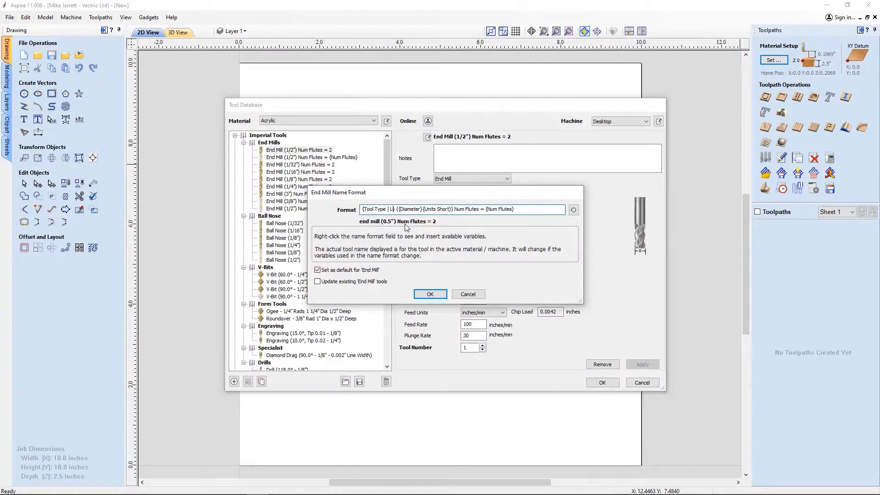
pyautogui.press('BackSpace')
pyautogui.press('BackSpace')
pyautogui.press('BackSpace')
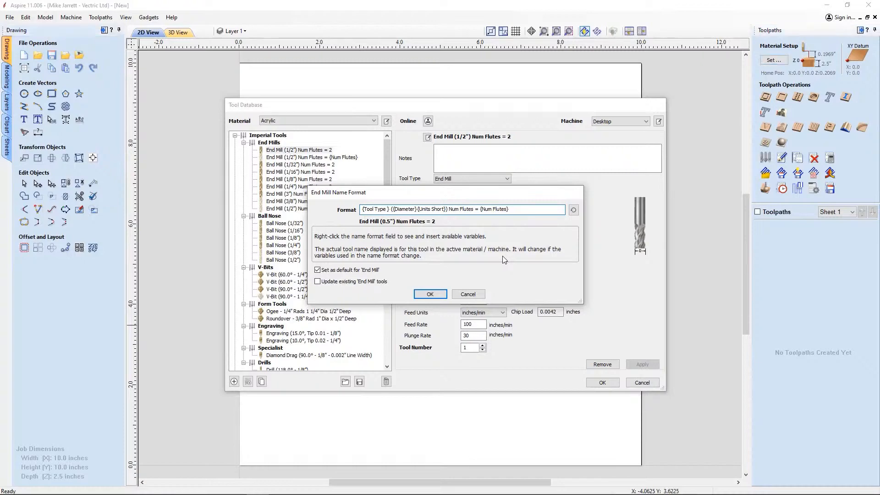
# Step: Open the online help for the tool name format and review its list of available variables
pyautogui.press('F1')
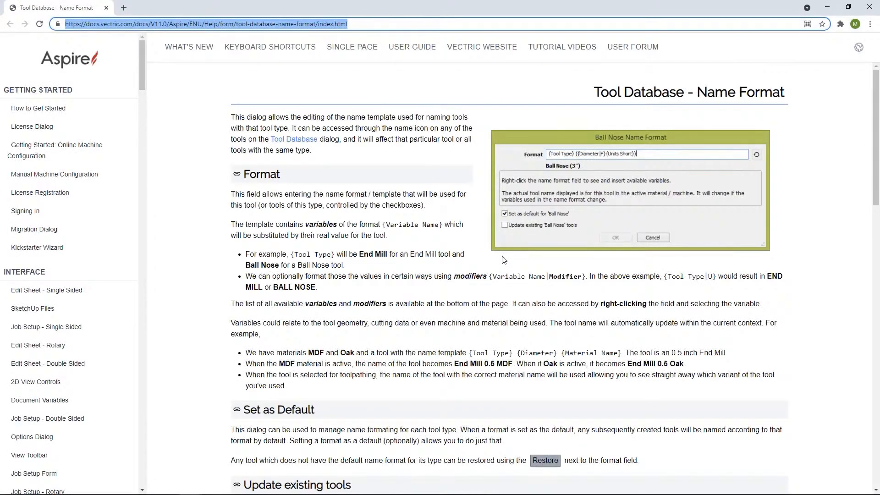
pyautogui.moveTo(876, 151); pyautogui.dragTo(874, 315)
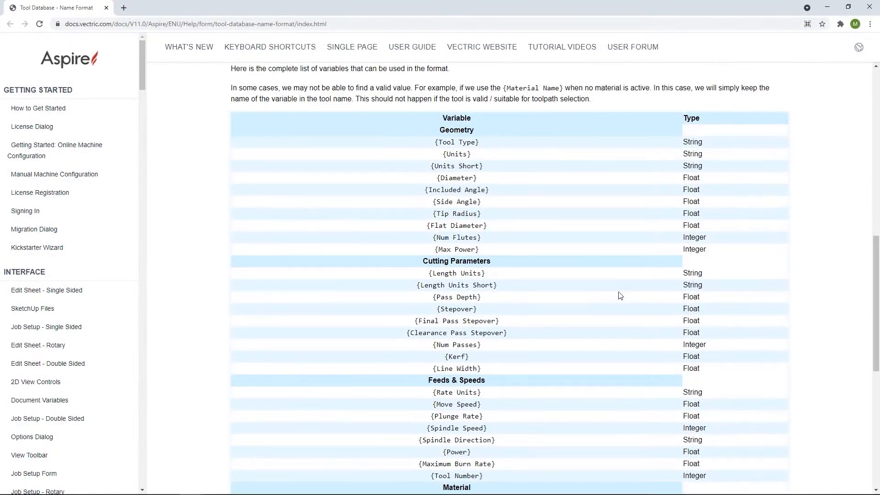
pyautogui.moveTo(874, 241); pyautogui.dragTo(863, 410)
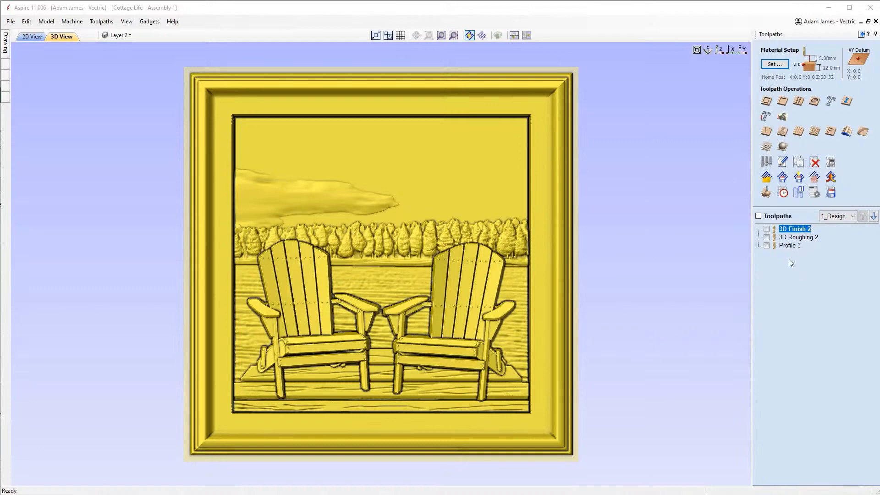
# Step: Open the toolpath preview for the Cottage Life carving and examine the machined detail around the trees and the right chair
pyautogui.click(765, 193)
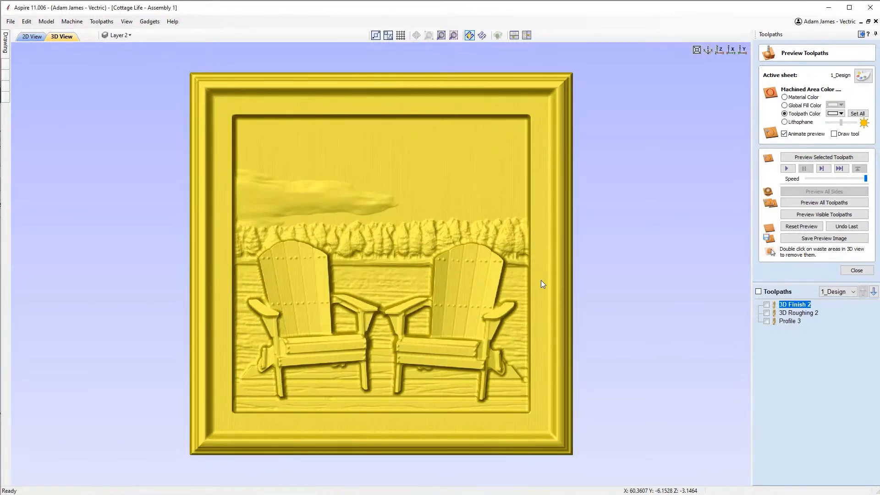
pyautogui.scroll(3, 540, 171)
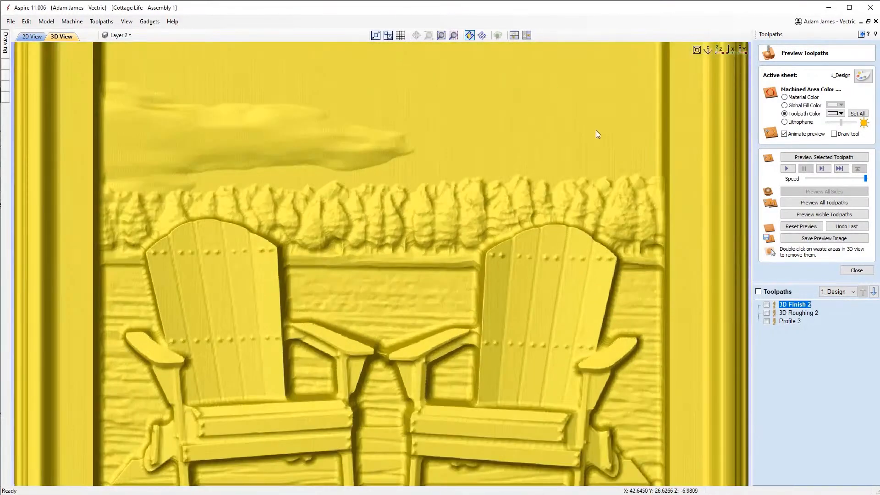
pyautogui.moveTo(595, 130); pyautogui.dragTo(426, 272, button='middle')
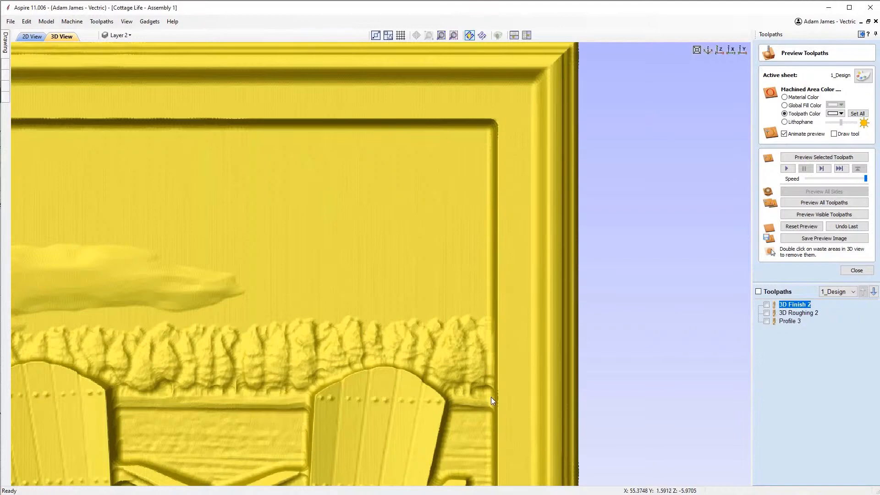
pyautogui.moveTo(486, 394); pyautogui.dragTo(483, 311, button='middle')
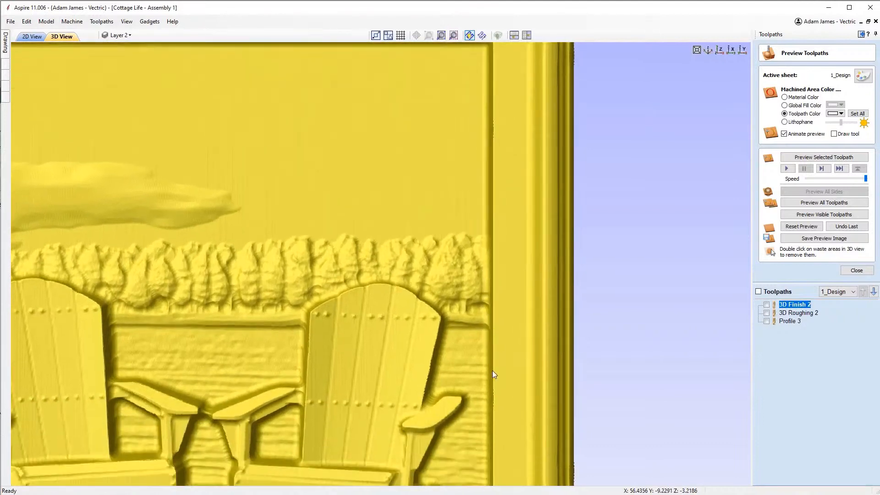
pyautogui.moveTo(482, 345); pyautogui.dragTo(480, 271, button='middle')
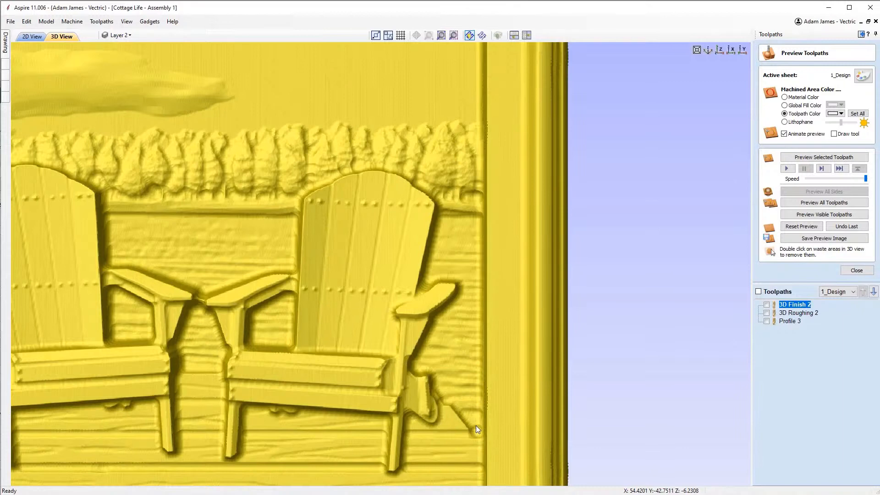
# Step: Examine the previewed finish on the frame's upper right corner and in the sky area, ending with the whole carving in view
pyautogui.scroll(-3, 475, 425)
pyautogui.scroll(2, 440, 365)
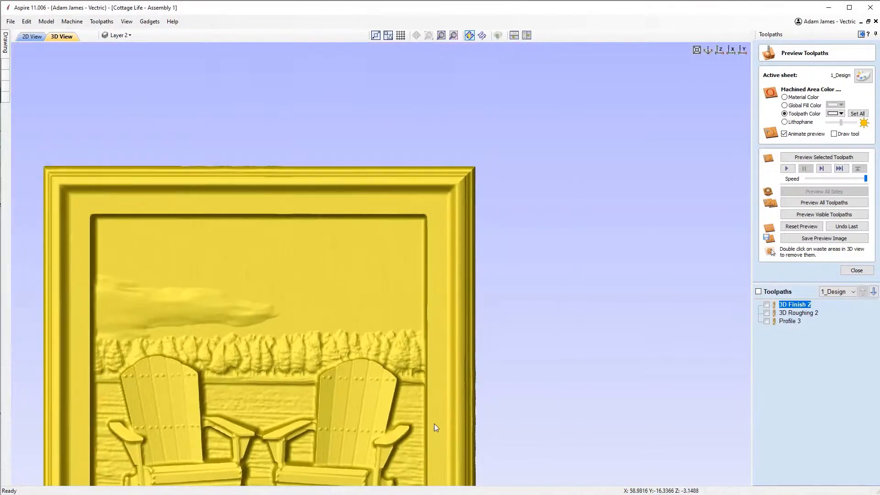
pyautogui.scroll(2, 422, 345)
pyautogui.moveTo(422, 345); pyautogui.dragTo(413, 403, button='middle')
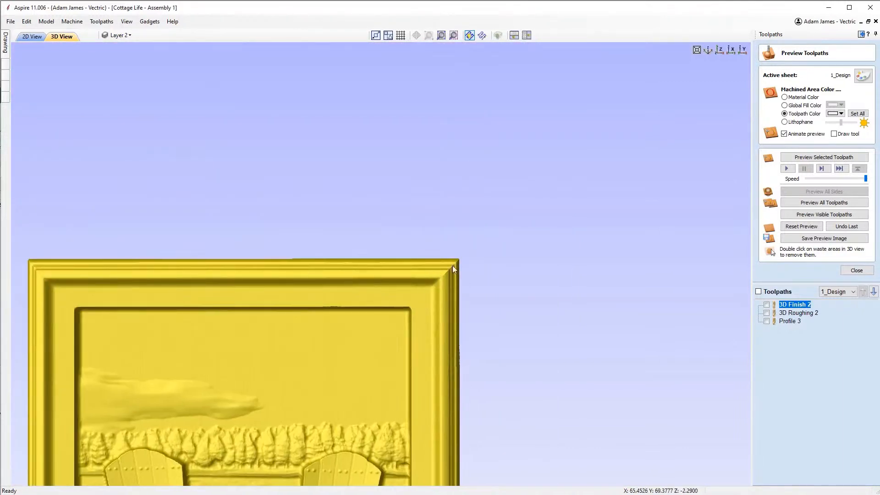
pyautogui.scroll(1, 452, 268)
pyautogui.scroll(3, 470, 284)
pyautogui.moveTo(487, 318); pyautogui.dragTo(400, 365, button='middle')
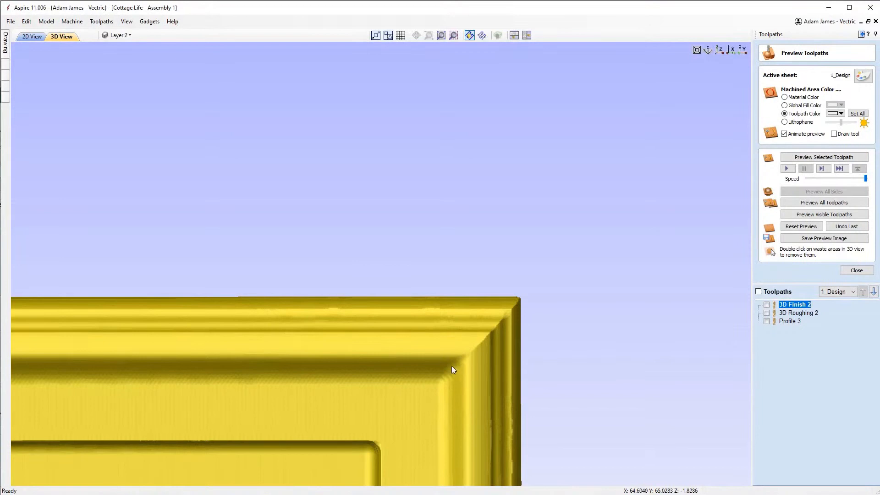
pyautogui.scroll(-5, 411, 400)
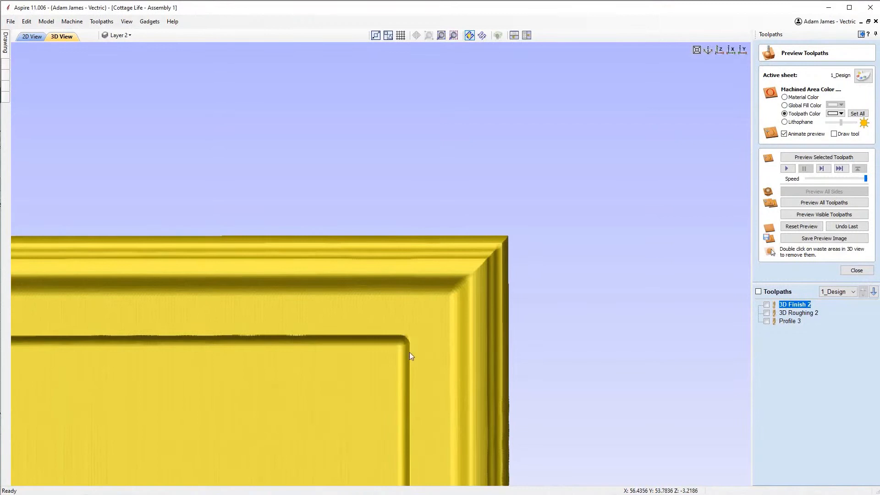
pyautogui.scroll(-5, 374, 378)
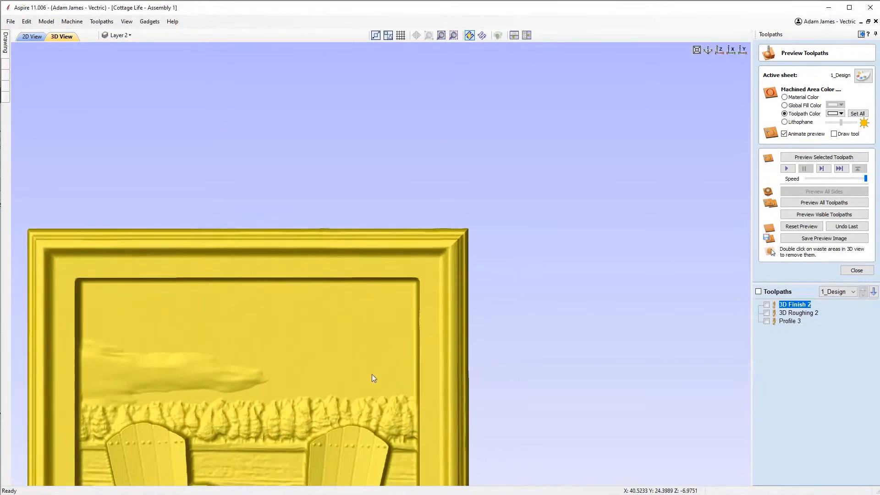
pyautogui.scroll(8, 304, 387)
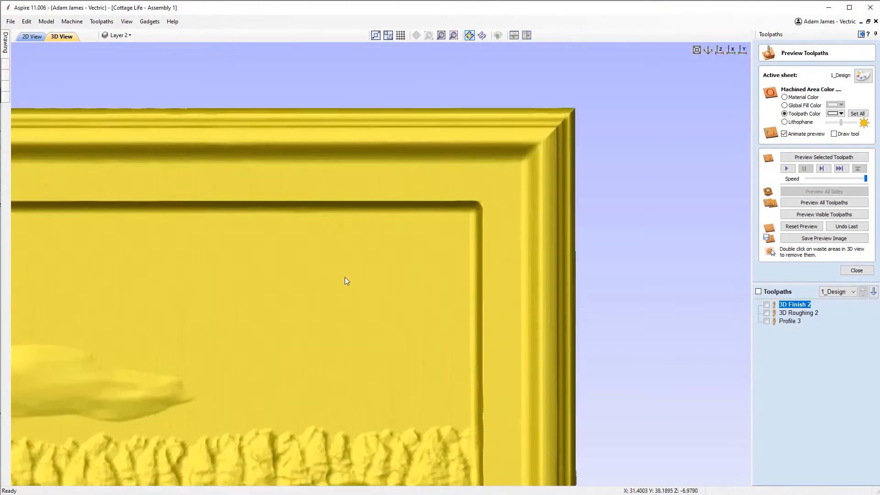
pyautogui.moveTo(345, 276); pyautogui.dragTo(351, 251, button='middle')
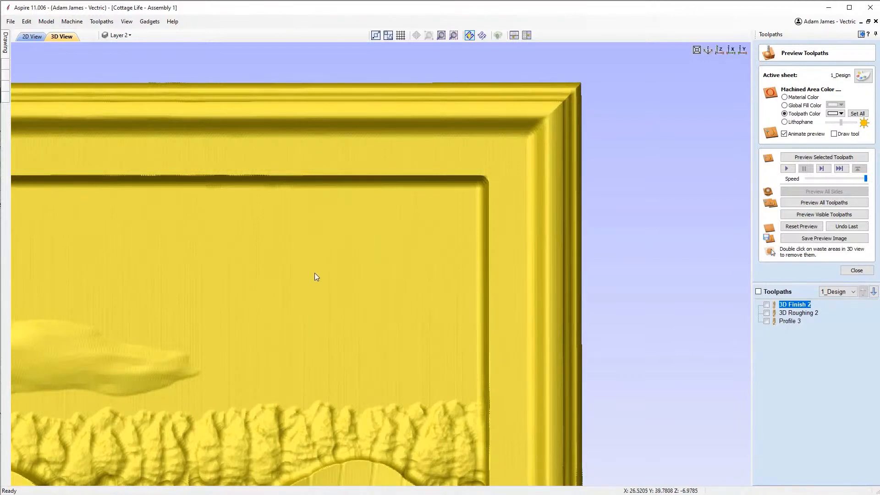
pyautogui.press('F6')
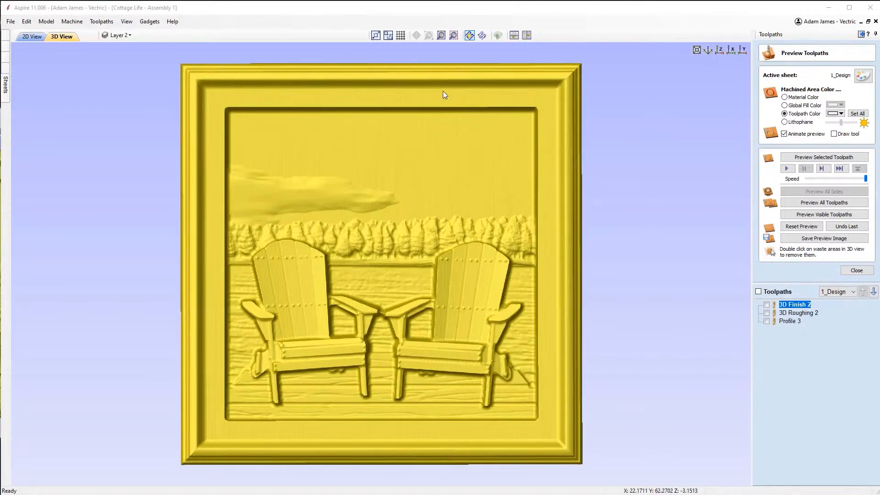
# Step: Make the 2_Frame sheet active and keep the sheets list pinned open
pyautogui.click(6, 85)
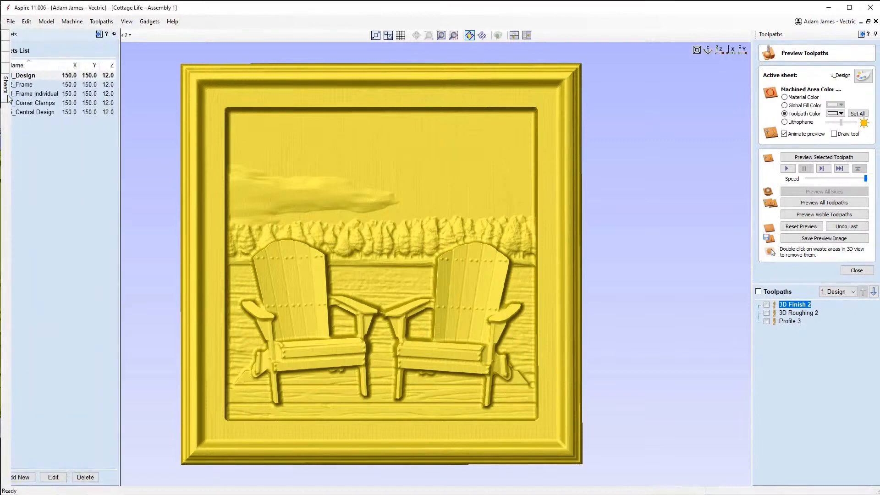
pyautogui.click(38, 85)
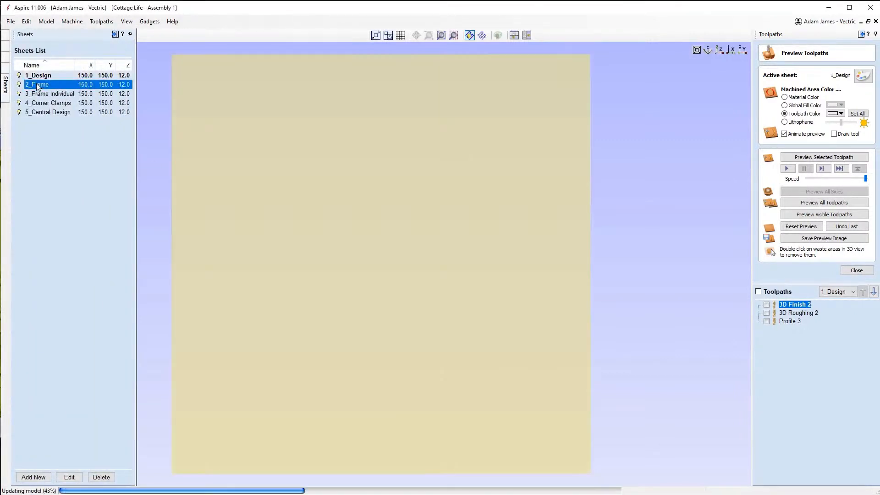
pyautogui.click(130, 35)
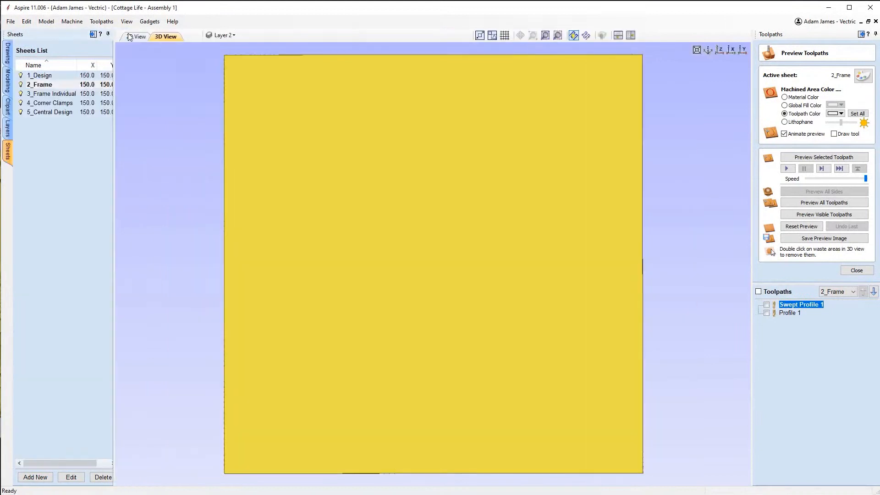
# Step: Review the frame sheet's vectors in 2D and its machined preview in 3D, and close the toolpath preview
pyautogui.click(138, 37)
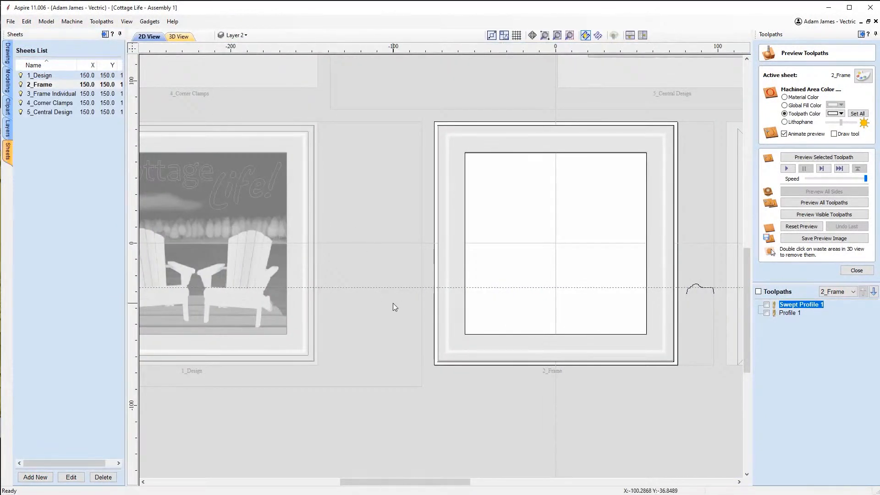
pyautogui.press('F6')
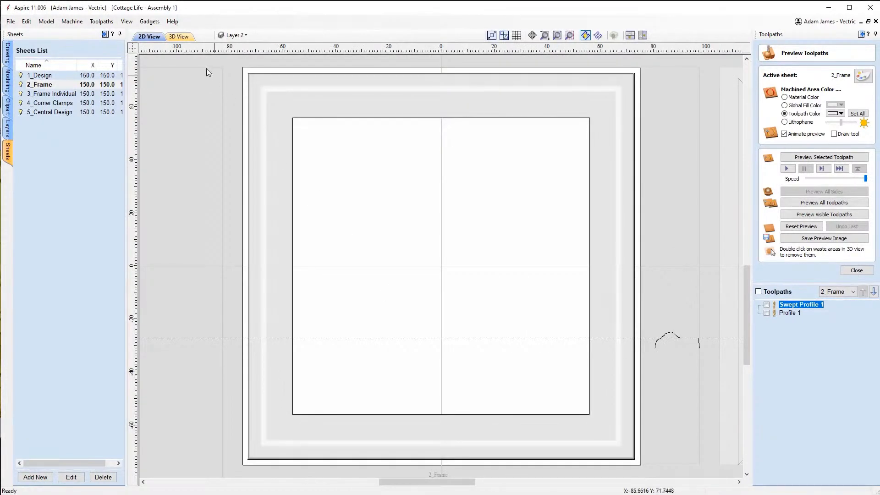
pyautogui.click(183, 39)
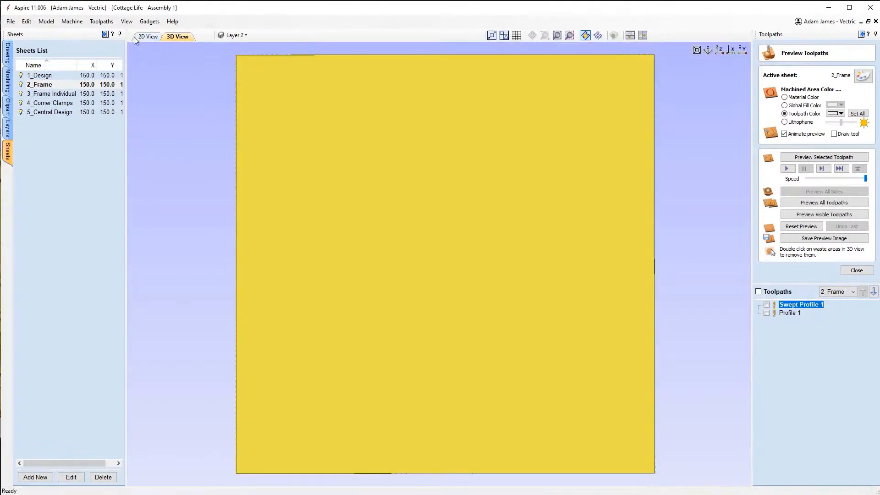
pyautogui.click(844, 268)
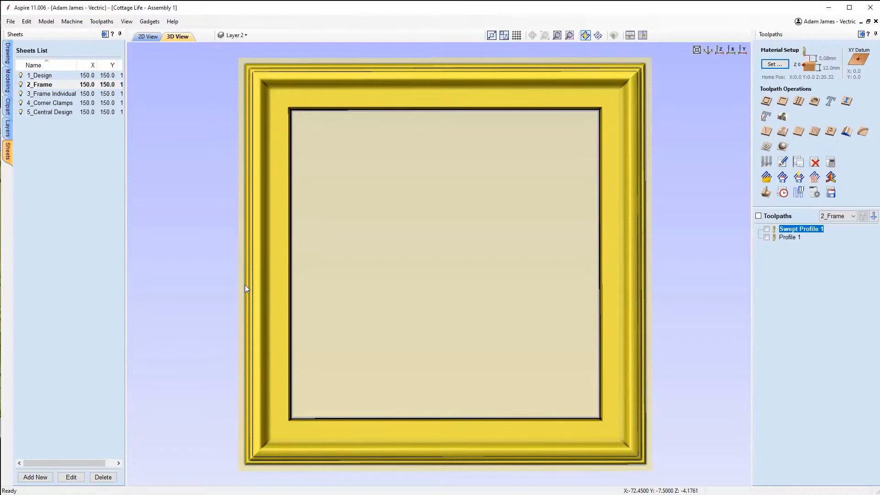
# Step: Create a model cross-section vector about 22 mm wide through the frame's left side, from the sheet's left edge past the moulding's inner edge
pyautogui.click(8, 58)
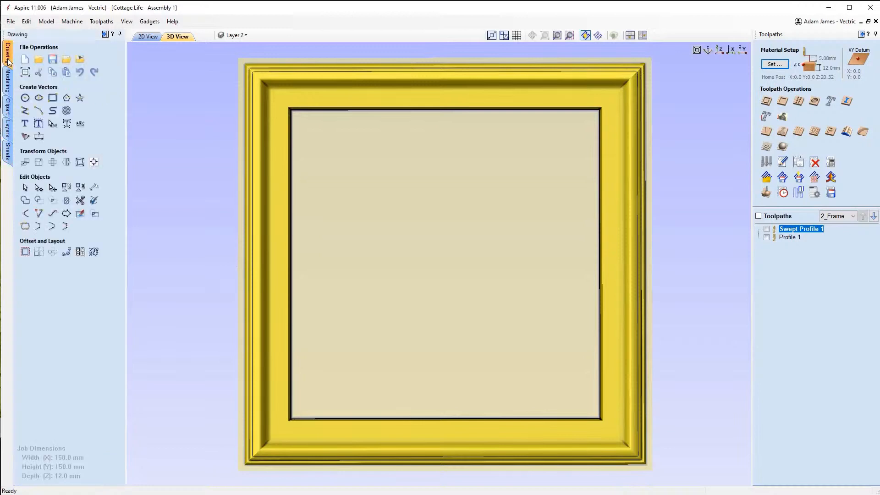
pyautogui.click(94, 187)
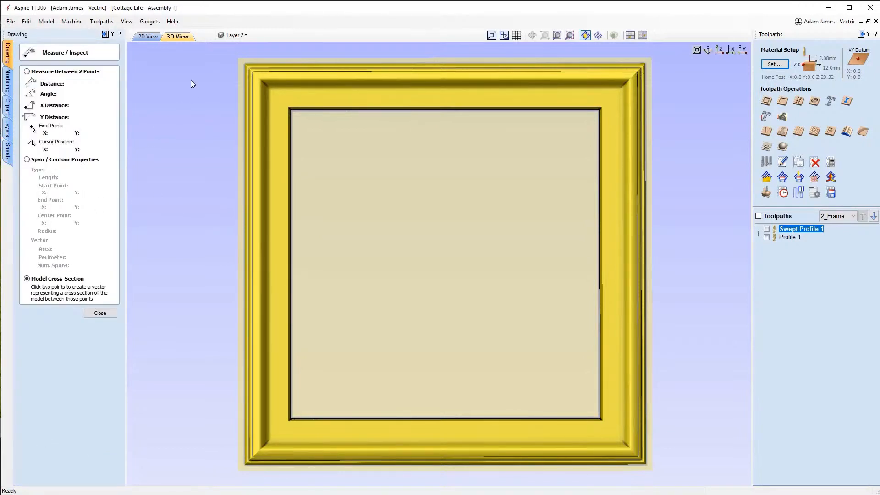
pyautogui.click(147, 37)
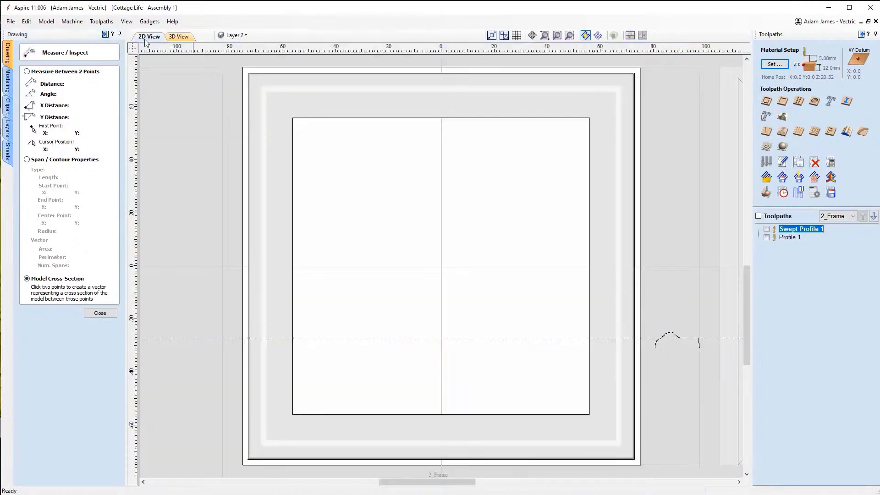
pyautogui.click(245, 266)
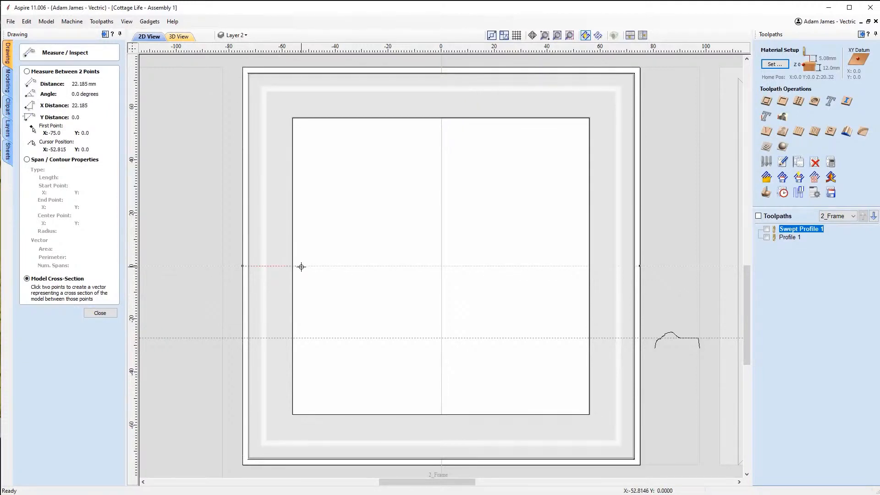
pyautogui.click(301, 266)
pyautogui.scroll(1, 273, 264)
pyautogui.scroll(1, 273, 264)
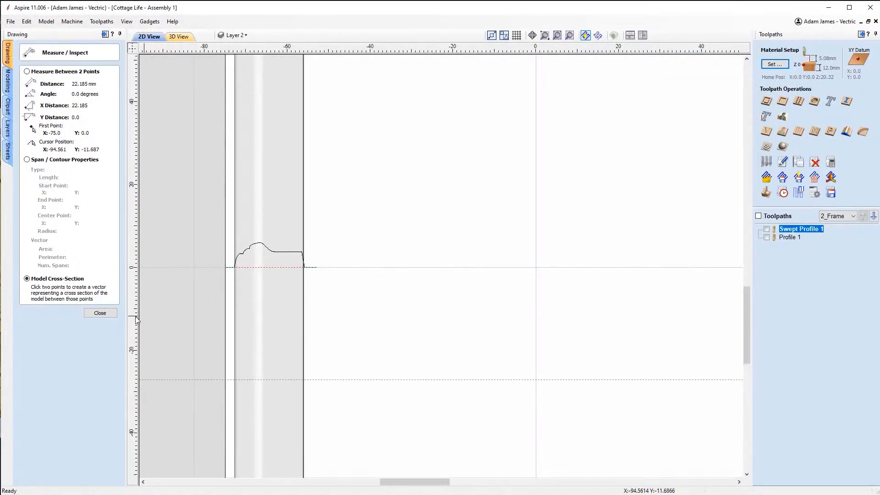
pyautogui.click(115, 314)
pyautogui.scroll(1, 273, 252)
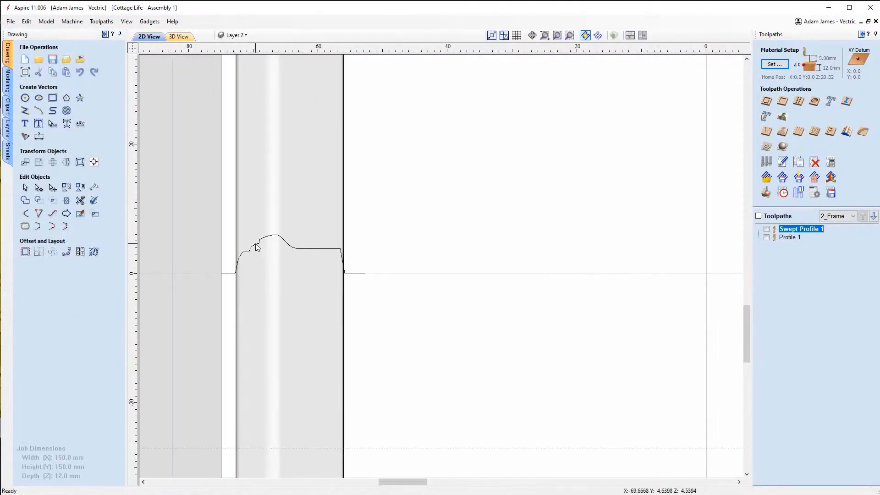
# Step: Delete the cross-section vector from the frame's left side
pyautogui.click(255, 244)
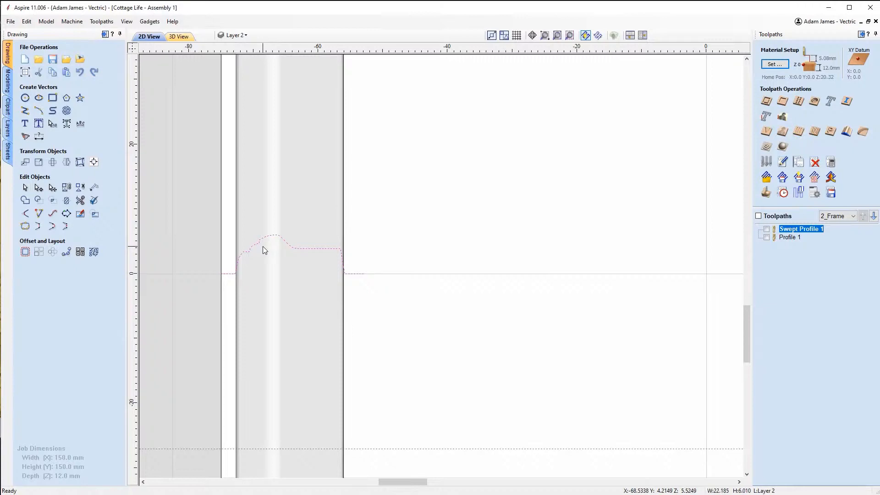
pyautogui.scroll(-4, 262, 246)
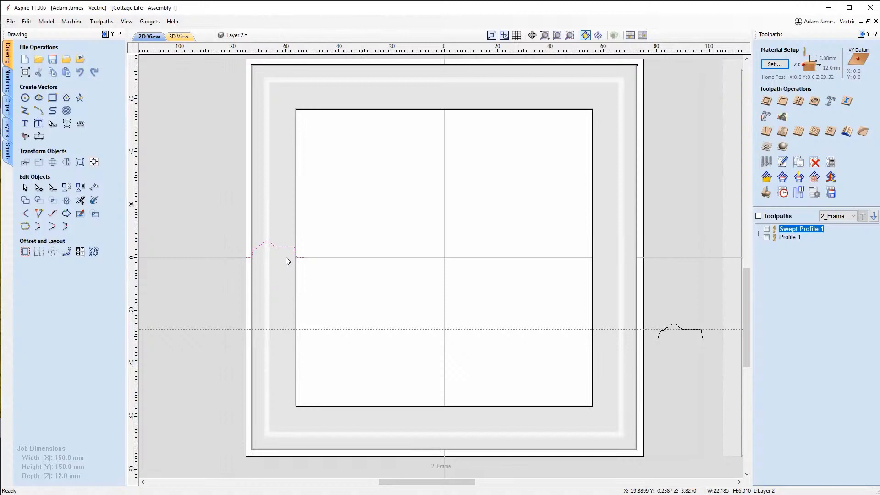
pyautogui.press('Delete')
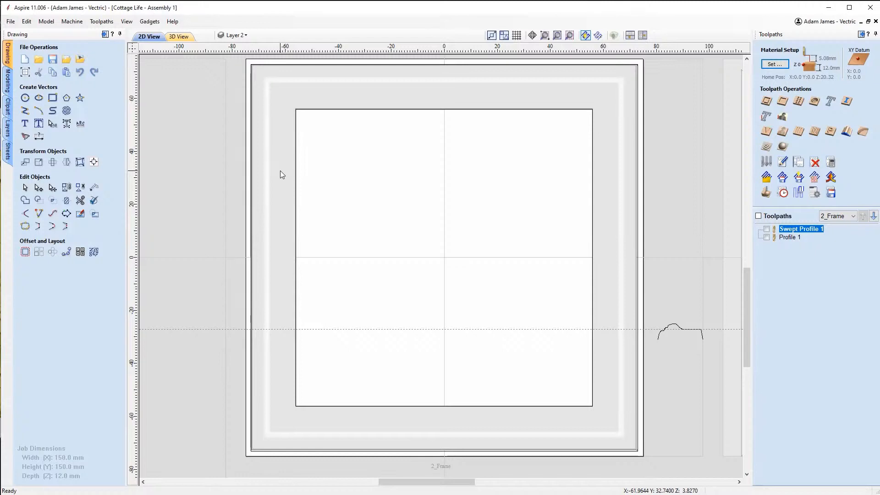
# Step: Explode the frame's outer rectangle with the Explode Vectors gadget, replacing the selected vector and creating no new layer
pyautogui.click(251, 170)
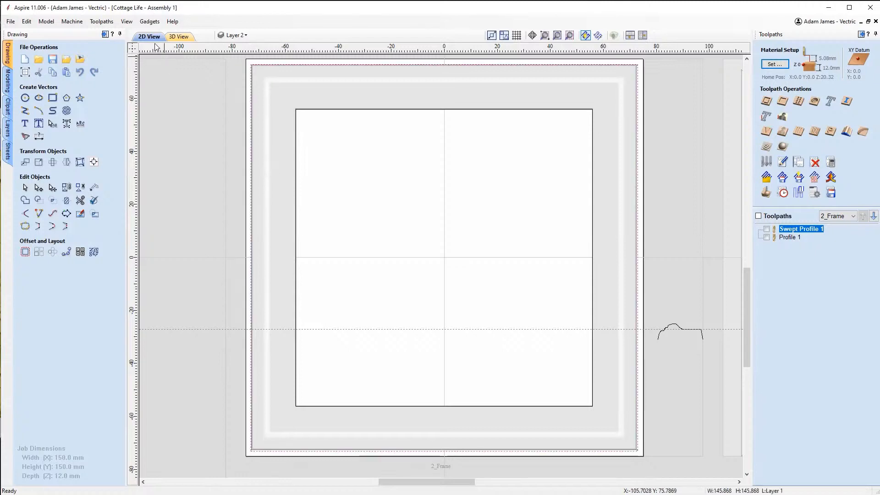
pyautogui.click(150, 22)
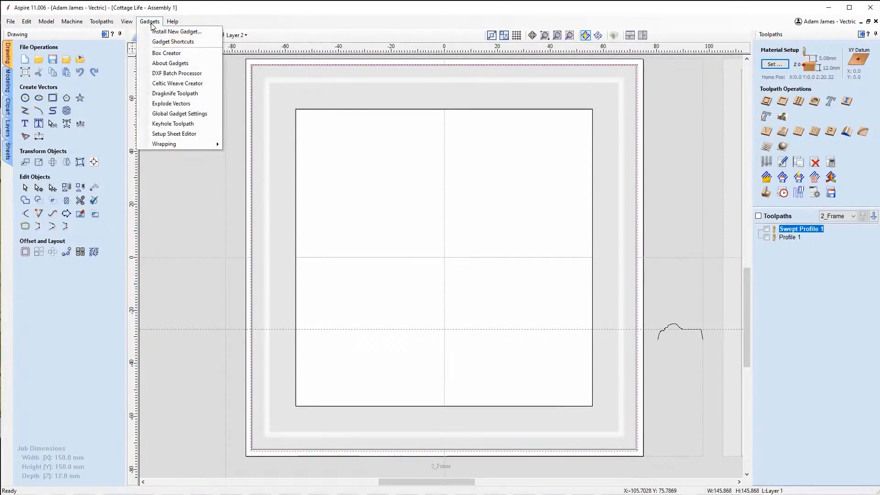
pyautogui.click(175, 105)
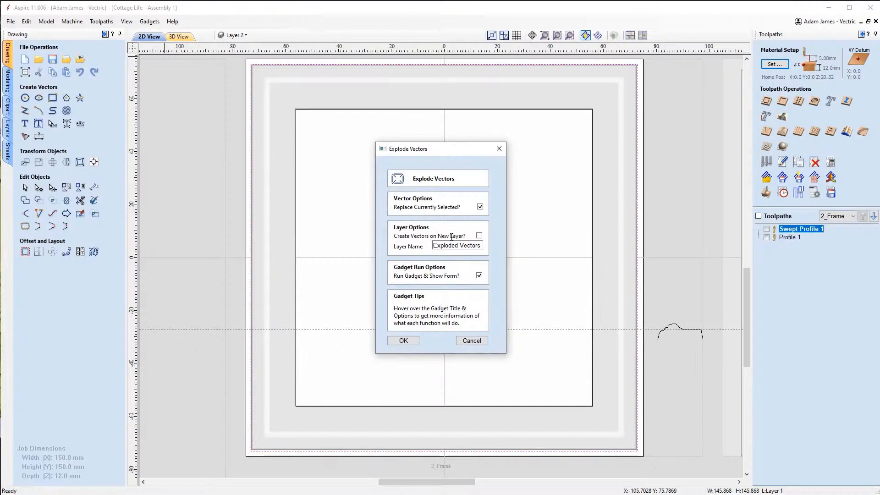
pyautogui.moveTo(455, 241)
pyautogui.click(405, 340)
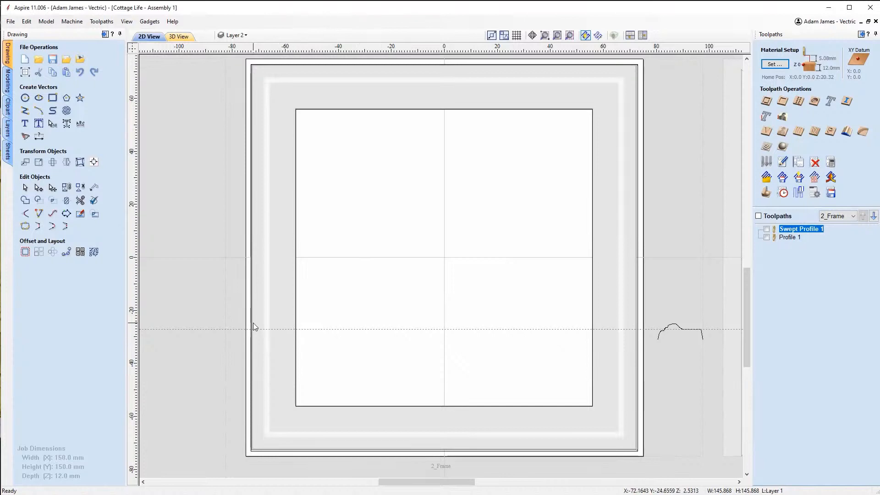
# Step: Delete the frame's 3D component and check that the outer rectangle's left and upper sides select individually
pyautogui.click(265, 313)
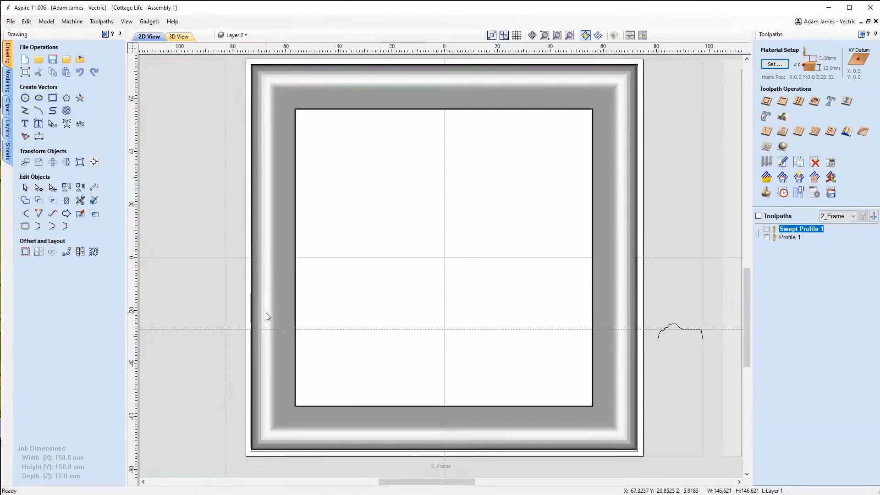
pyautogui.press('Delete')
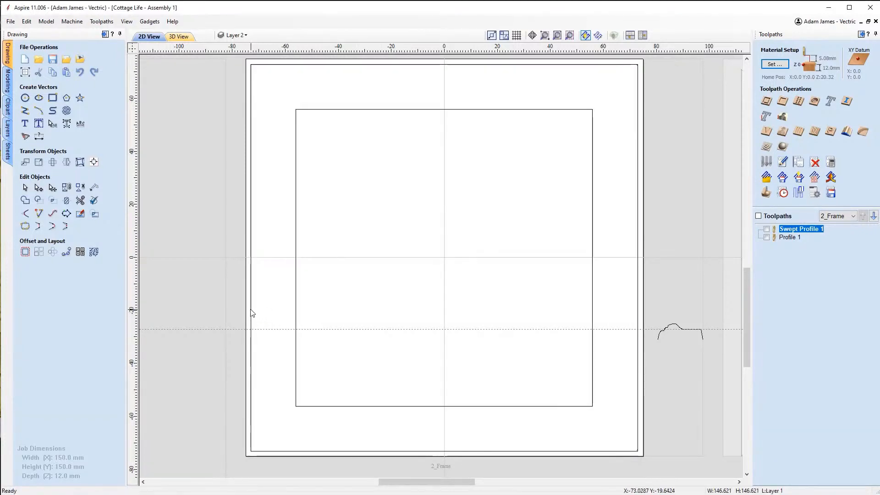
pyautogui.click(251, 309)
pyautogui.click(299, 65)
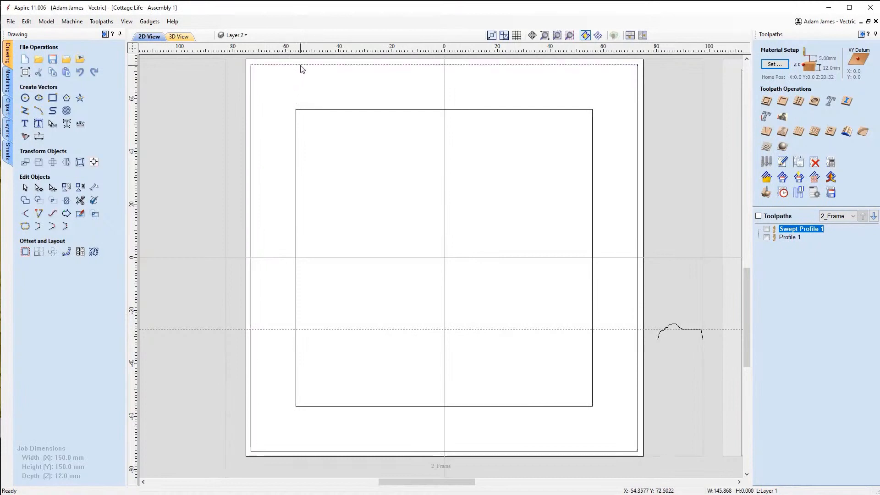
pyautogui.click(534, 158)
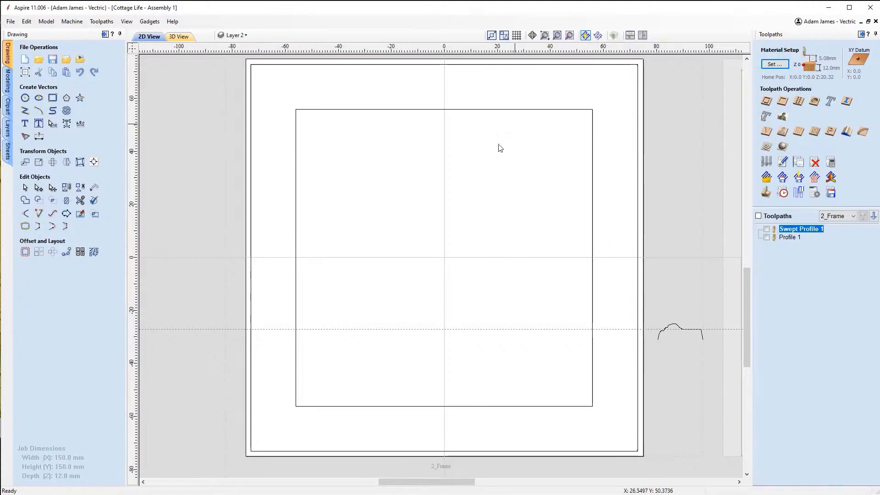
# Step: Explode the frame's inner rectangle with the Explode Vectors gadget, replacing the selected vector
pyautogui.click(296, 211)
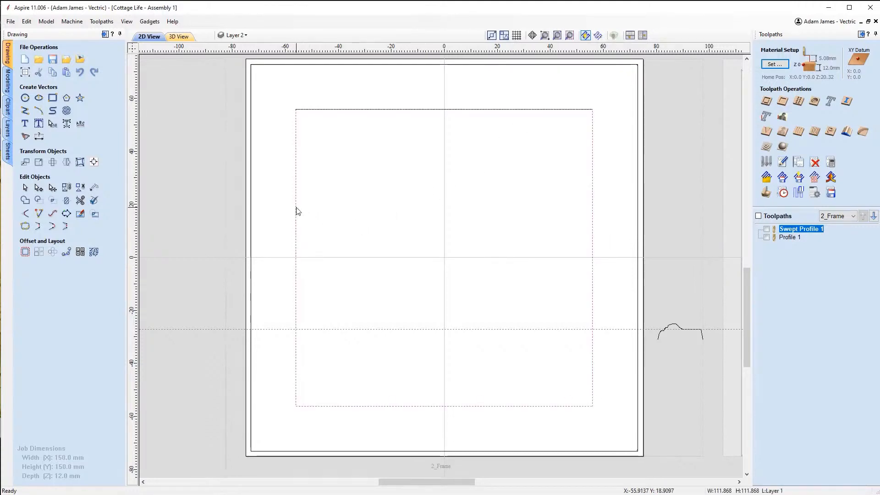
pyautogui.click(150, 21)
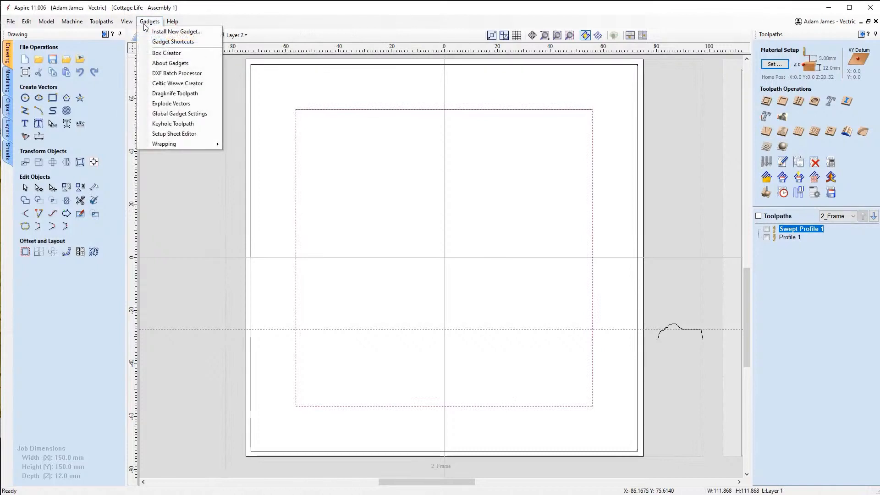
pyautogui.click(171, 103)
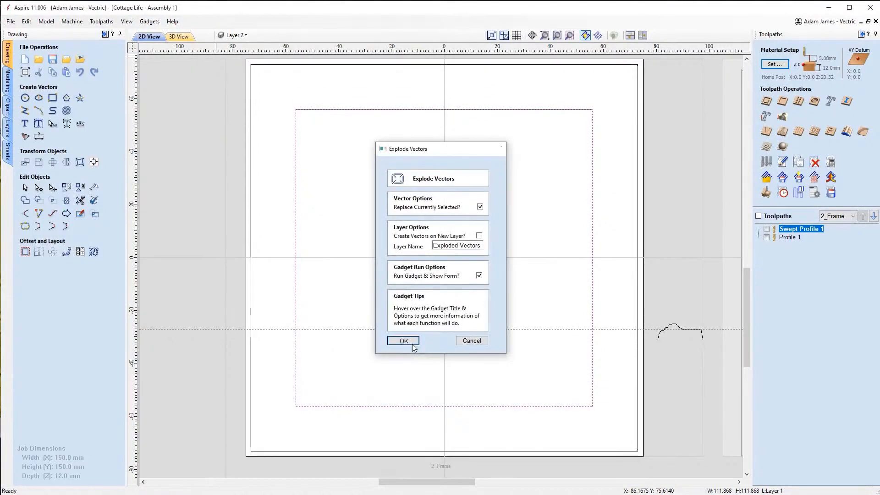
pyautogui.click(404, 338)
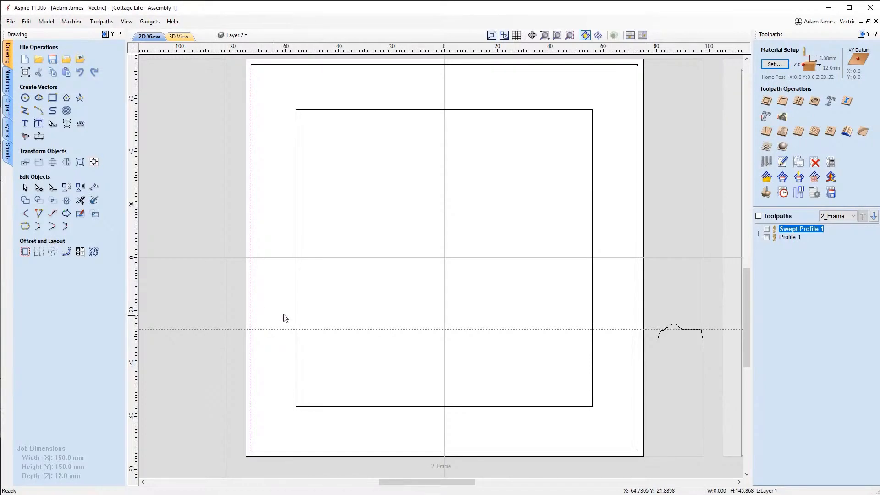
# Step: Recalculate the Swept Profile 1 toolpath with the outer left line as drive rail and the moulding vector as profile, and hide it in the 2D view
pyautogui.keyDown('shift'); pyautogui.click(660, 341); pyautogui.keyUp('shift')
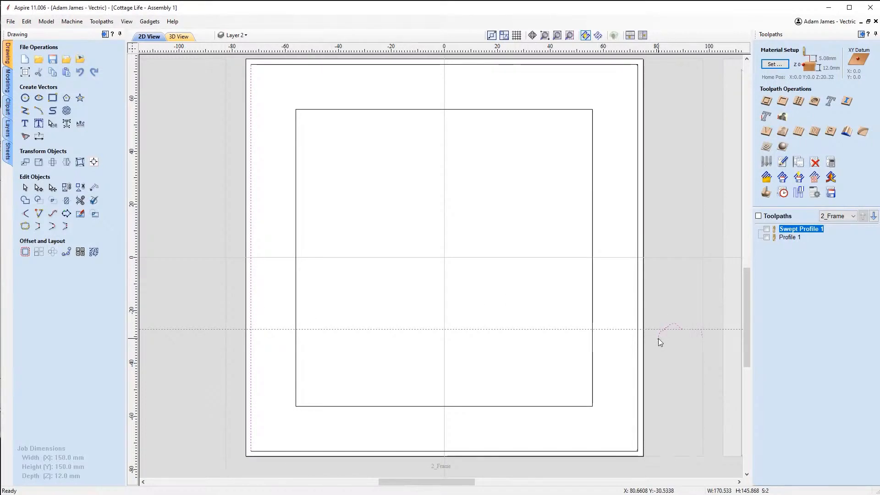
pyautogui.doubleClick(782, 229)
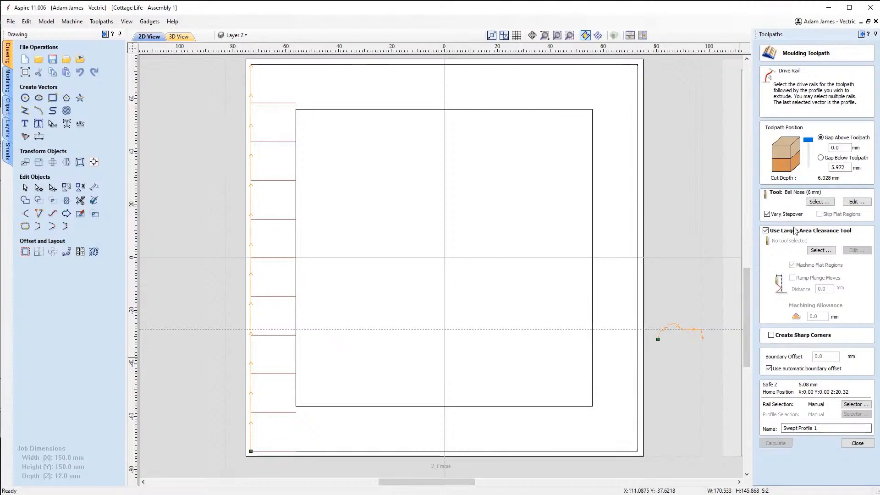
pyautogui.click(776, 443)
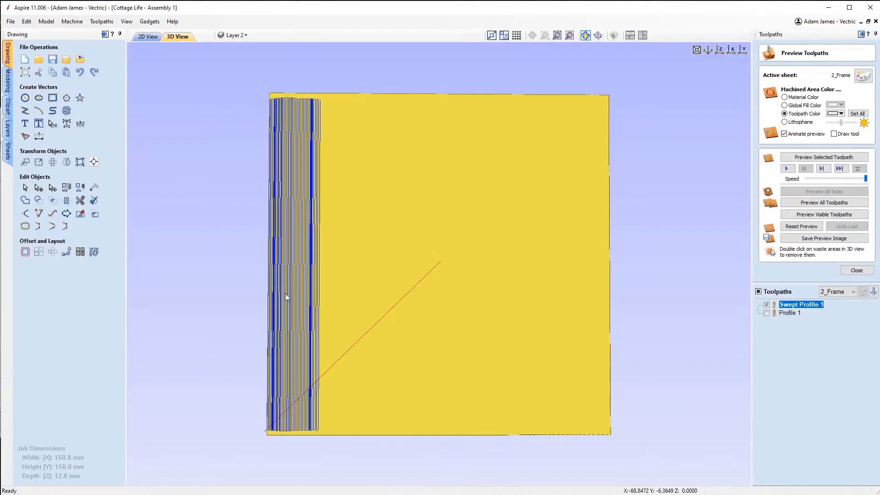
pyautogui.click(143, 36)
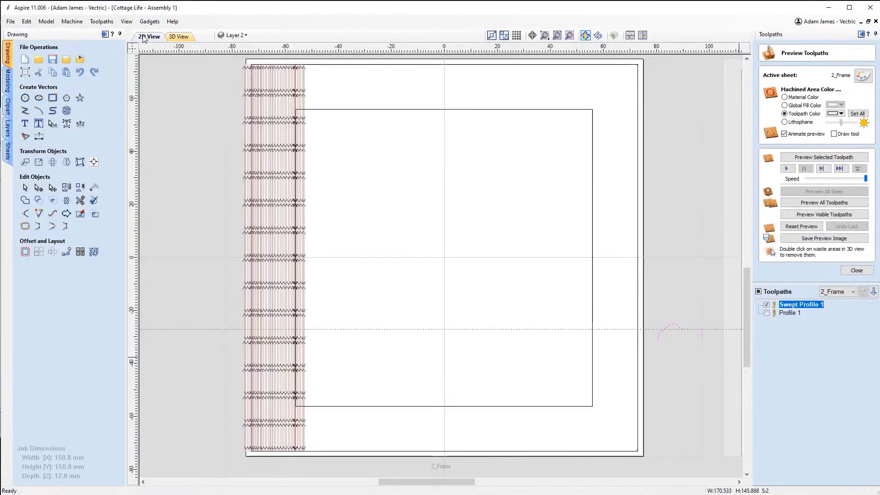
pyautogui.click(767, 306)
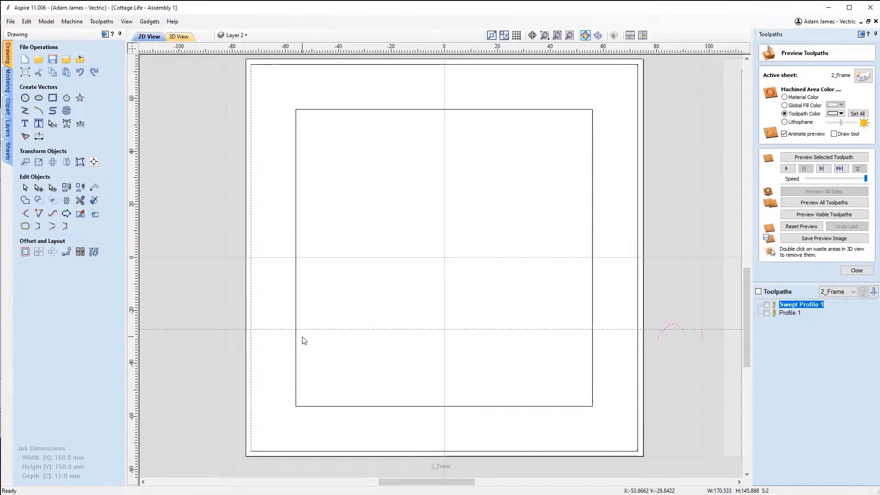
# Step: Draw a closed polyline around the frame's left side, joining the outer and inner rectangle corners with mitred ends
pyautogui.click(25, 110)
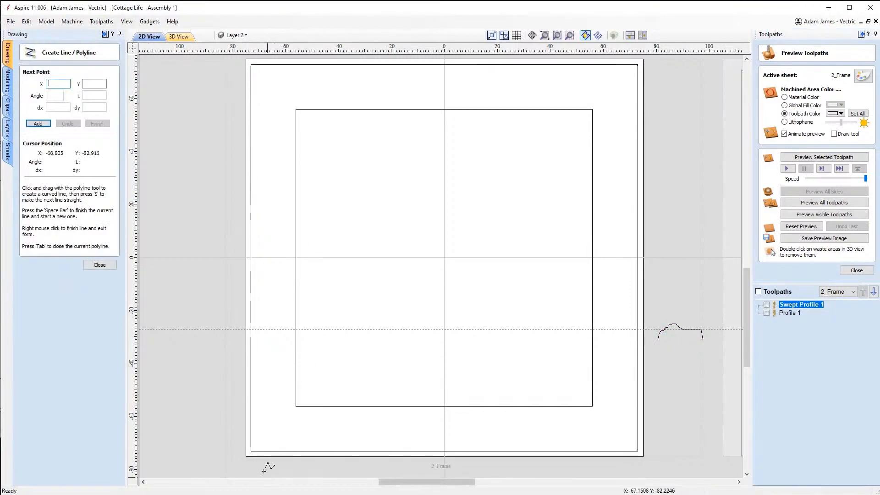
pyautogui.click(254, 451)
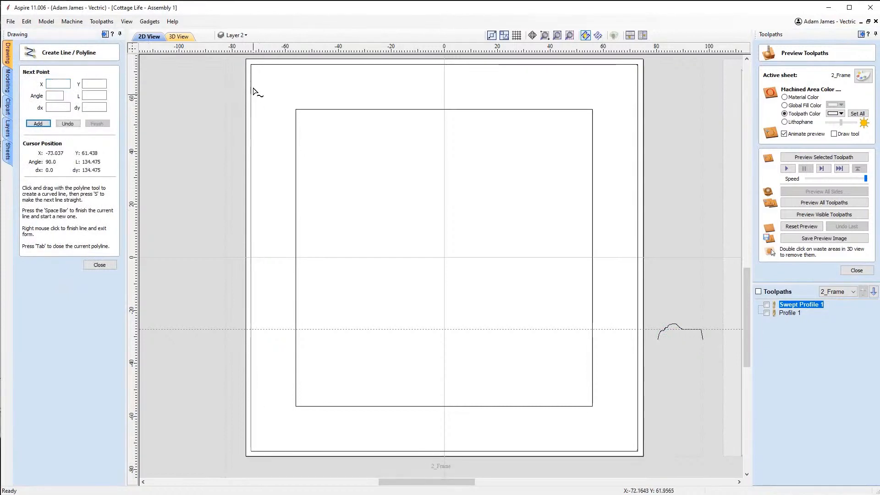
pyautogui.click(251, 65)
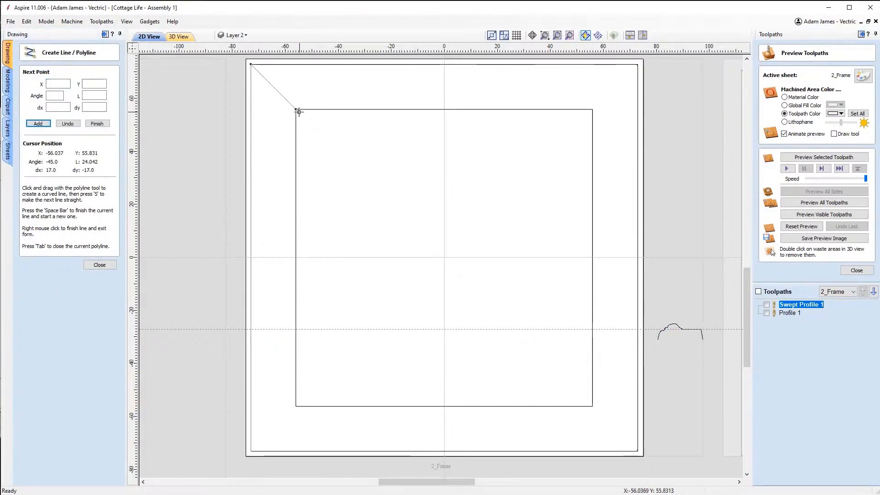
pyautogui.click(294, 110)
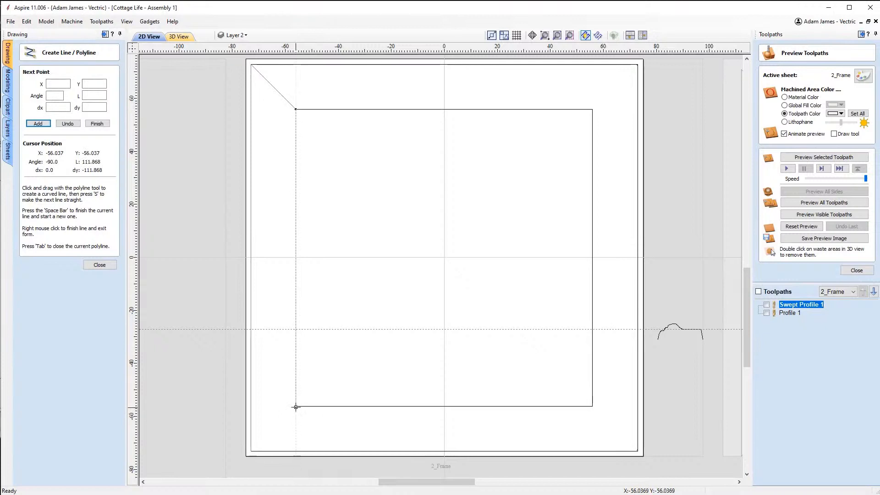
pyautogui.click(296, 406)
pyautogui.click(251, 451)
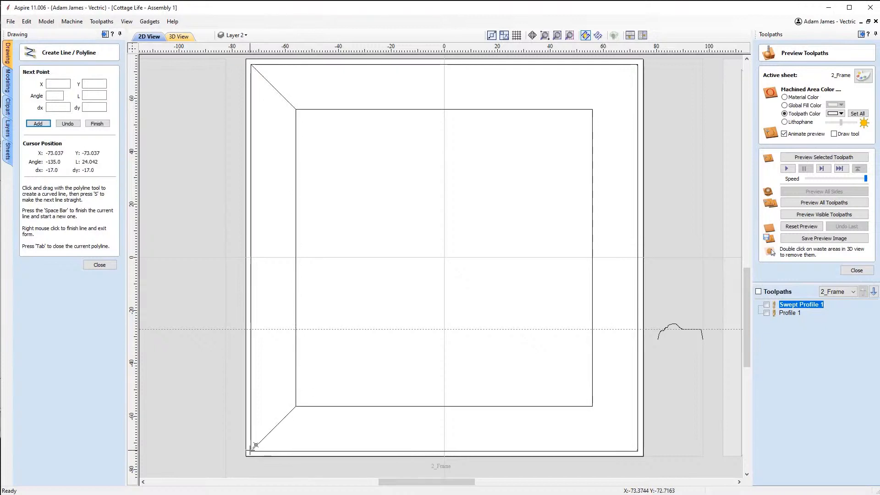
pyautogui.rightClick(277, 335)
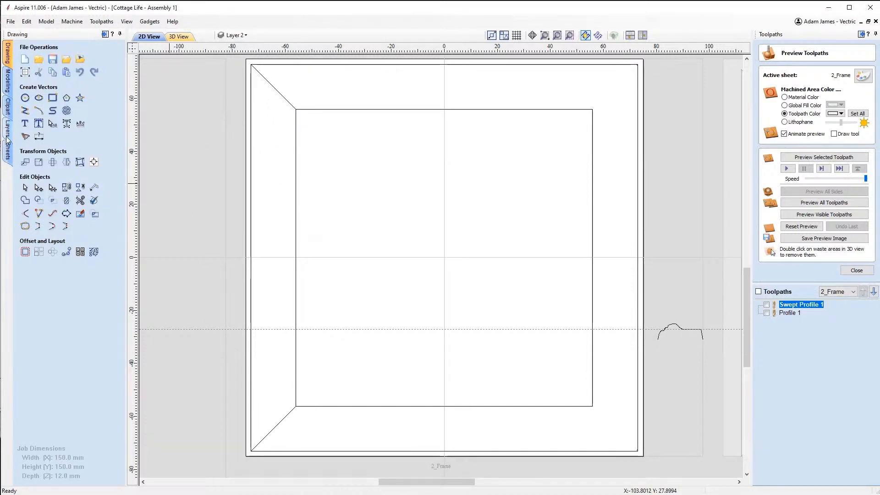
# Step: Make the 3_Frame Individual sheet active and reset its toolpath preview
pyautogui.click(8, 153)
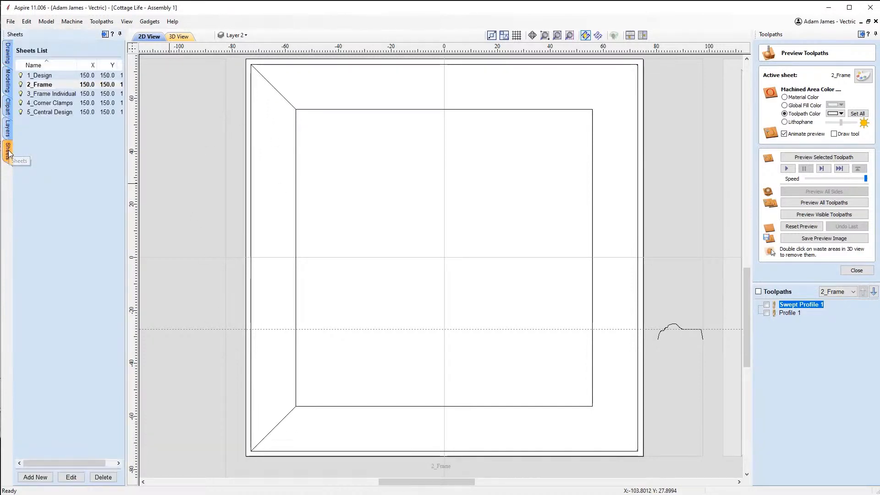
pyautogui.click(66, 95)
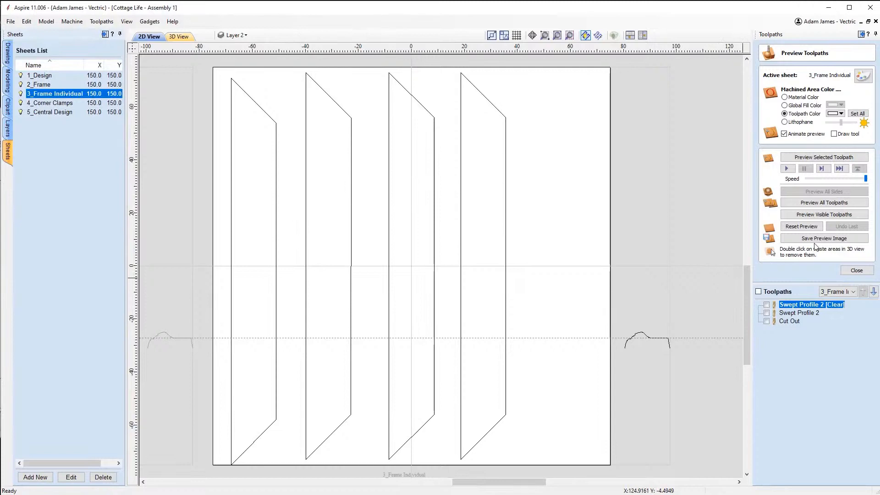
pyautogui.click(801, 227)
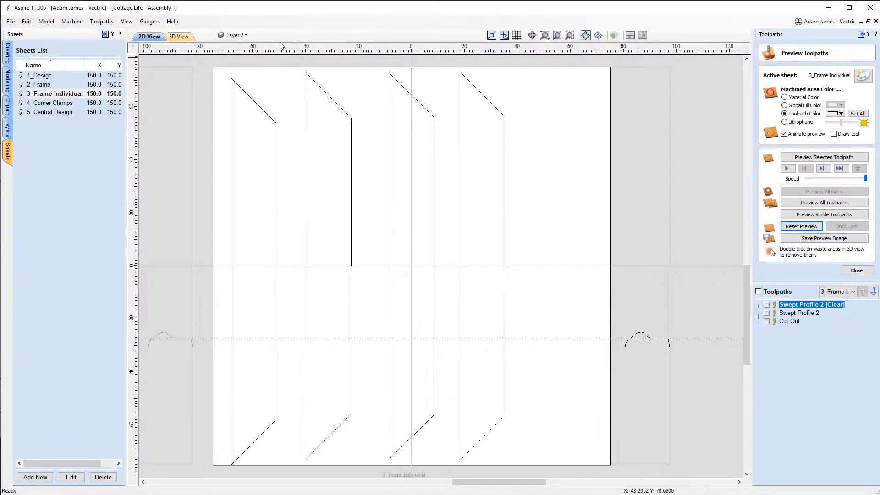
# Step: Preview all toolpaths of the 3_Frame Individual sheet in 3D and remove the waste pieces around the four frame parts
pyautogui.click(178, 37)
pyautogui.click(793, 202)
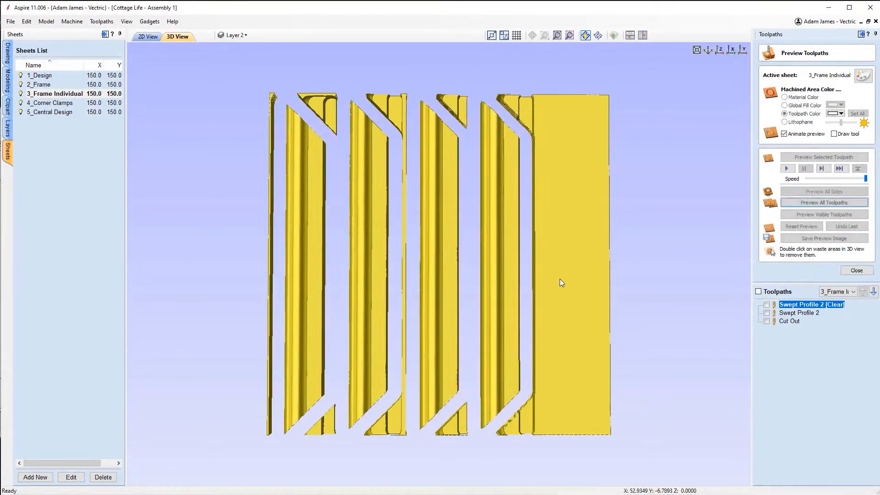
pyautogui.doubleClick(458, 113)
pyautogui.doubleClick(460, 421)
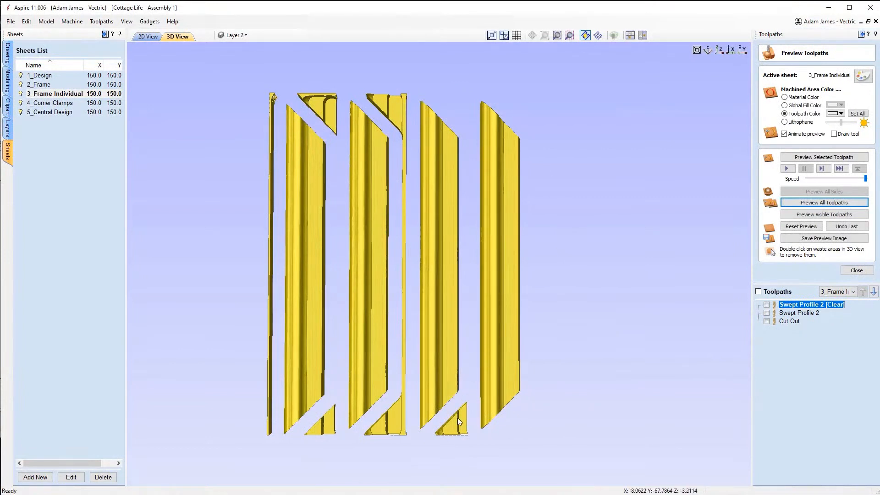
pyautogui.doubleClick(401, 416)
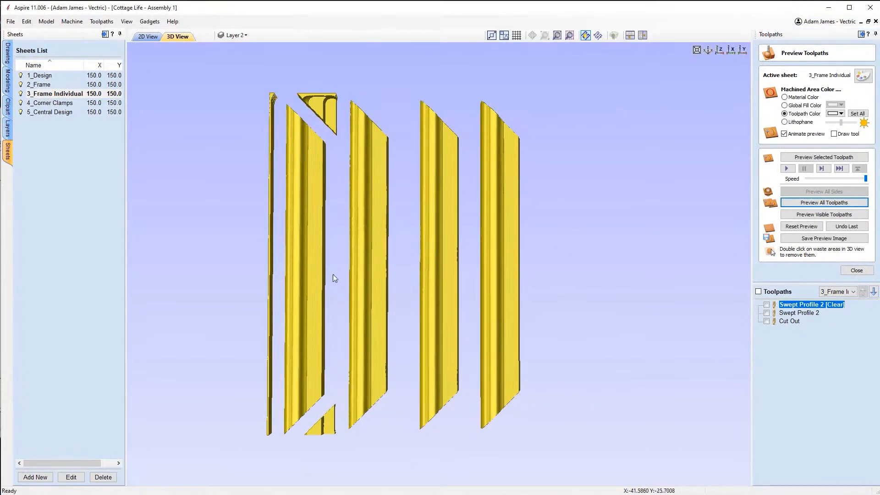
pyautogui.doubleClick(325, 115)
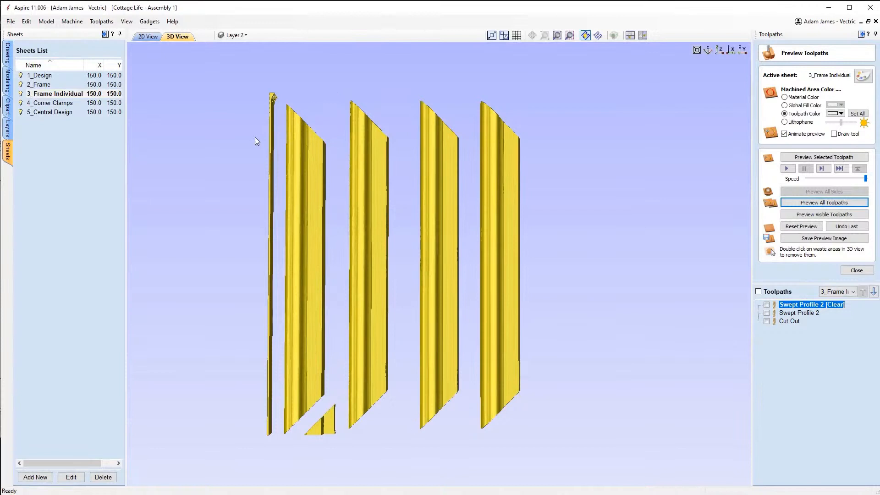
pyautogui.doubleClick(272, 120)
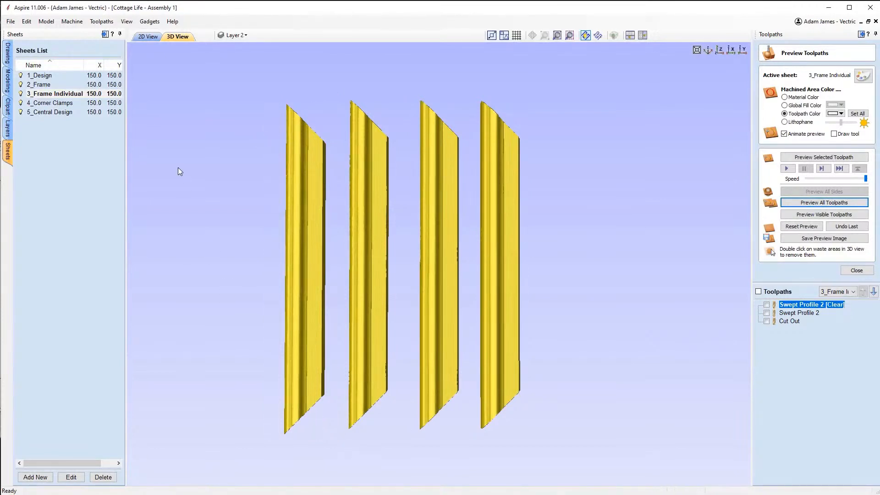
# Step: Show the 4_Corner Clamps sheet in 2D and hide the Corner Example and Corner Mating 2 layers
pyautogui.click(64, 104)
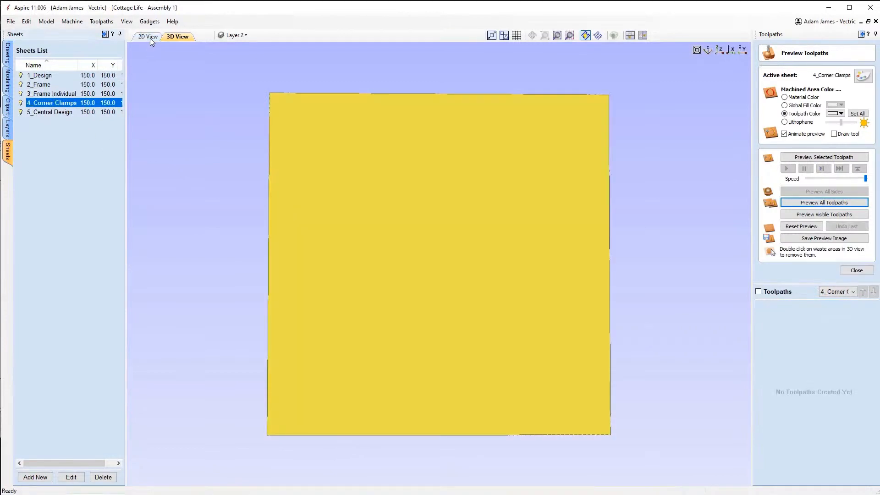
pyautogui.click(149, 37)
pyautogui.scroll(-2, 545, 282)
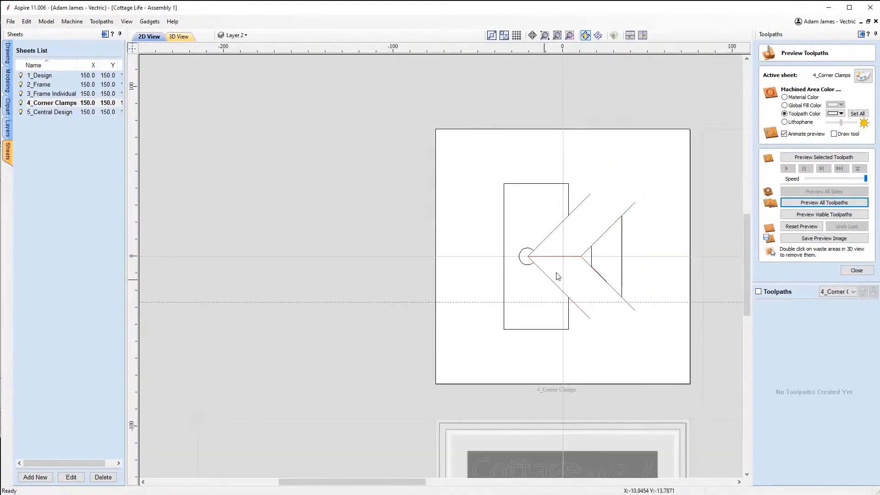
pyautogui.scroll(2, 543, 229)
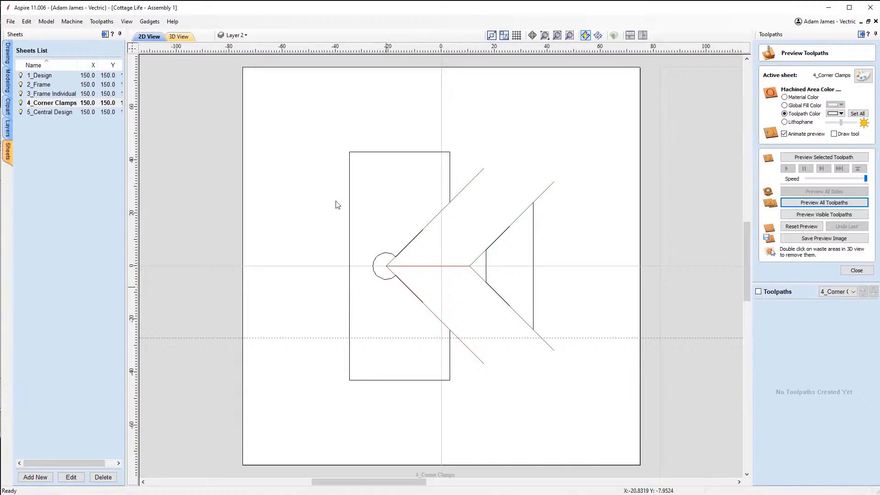
pyautogui.click(238, 35)
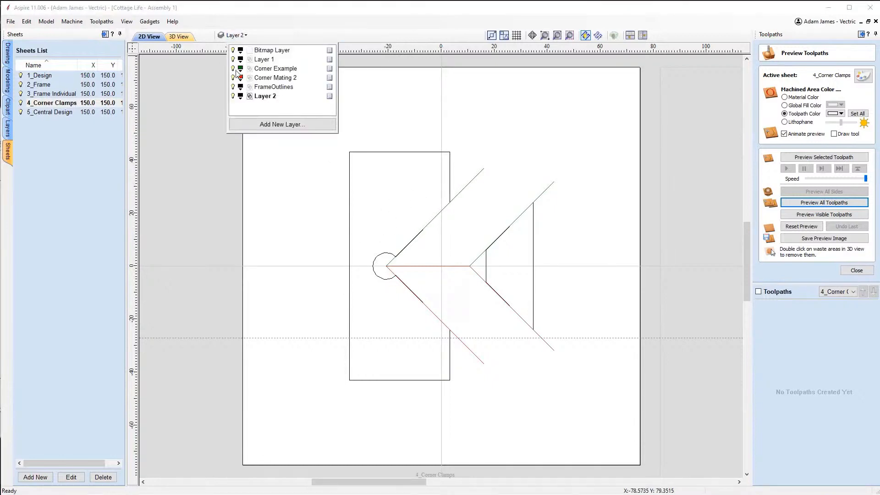
pyautogui.click(234, 69)
pyautogui.click(234, 78)
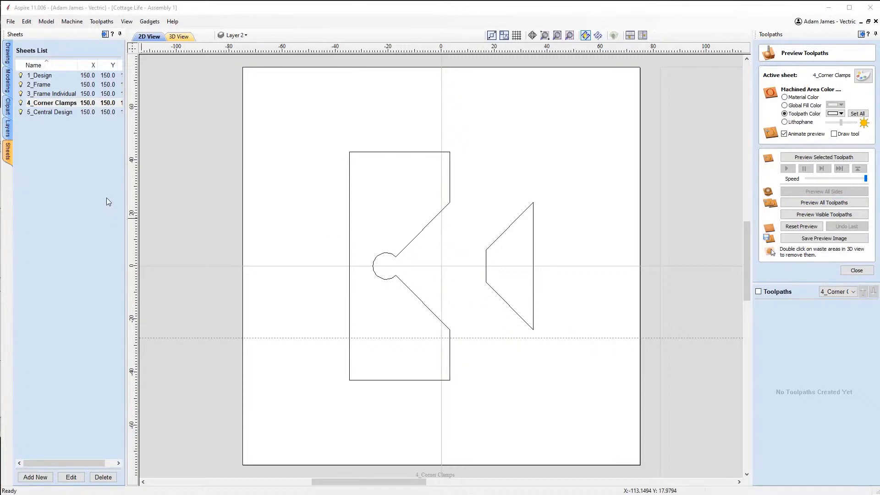
# Step: Make 5_Central Design the active sheet and show its relief model in 3D with the toolpath preview closed
pyautogui.click(65, 114)
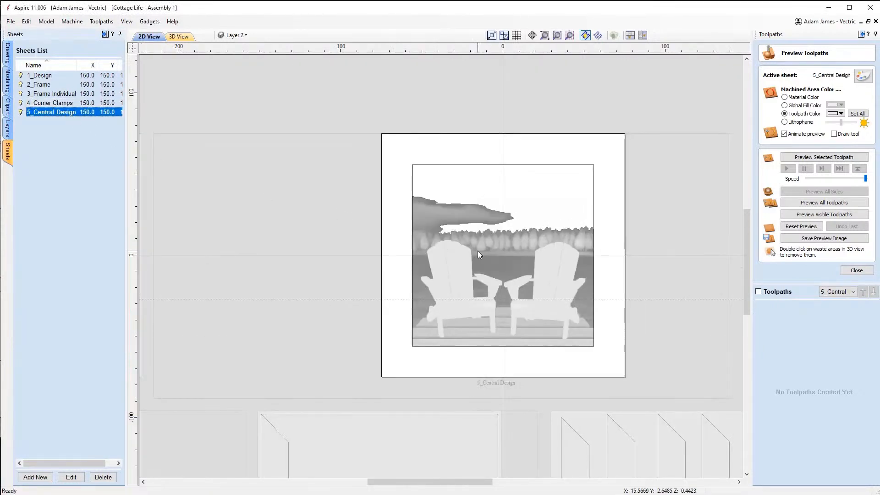
pyautogui.click(404, 283)
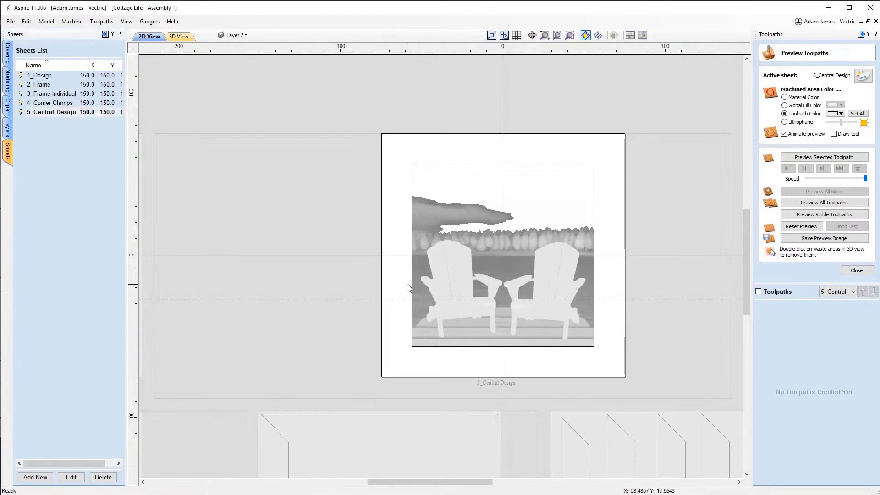
pyautogui.press('F6')
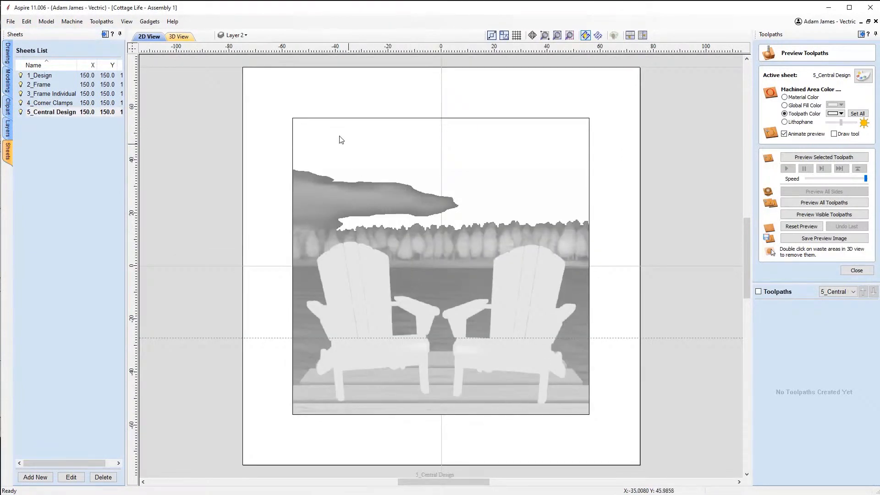
pyautogui.click(179, 37)
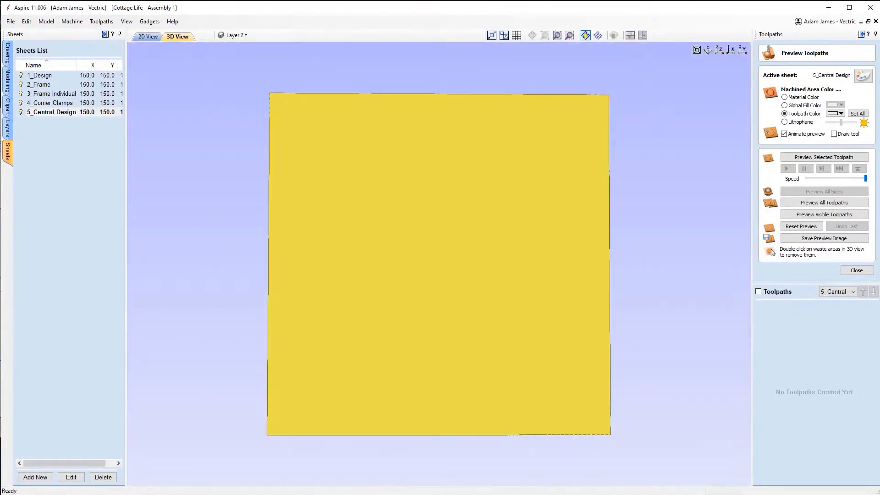
pyautogui.click(855, 269)
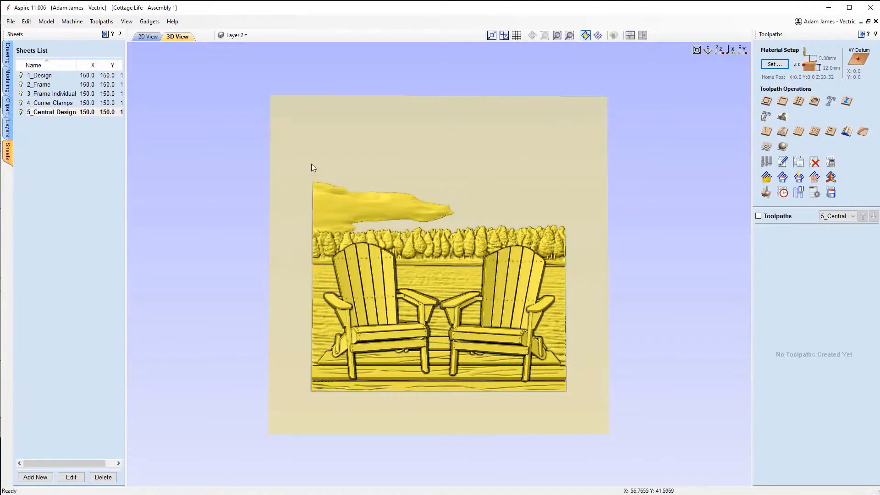
# Step: Return to the 2D layout and hide the Copy of Visible Model component
pyautogui.click(147, 37)
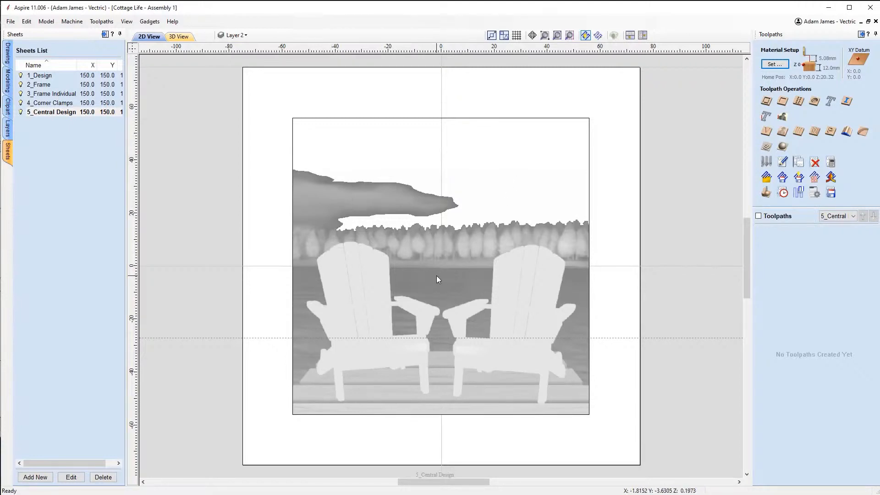
pyautogui.click(7, 53)
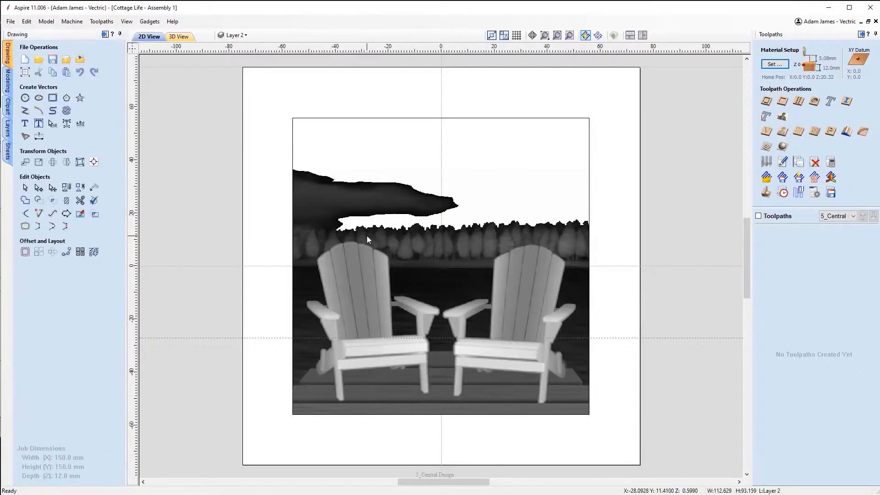
pyautogui.click(8, 85)
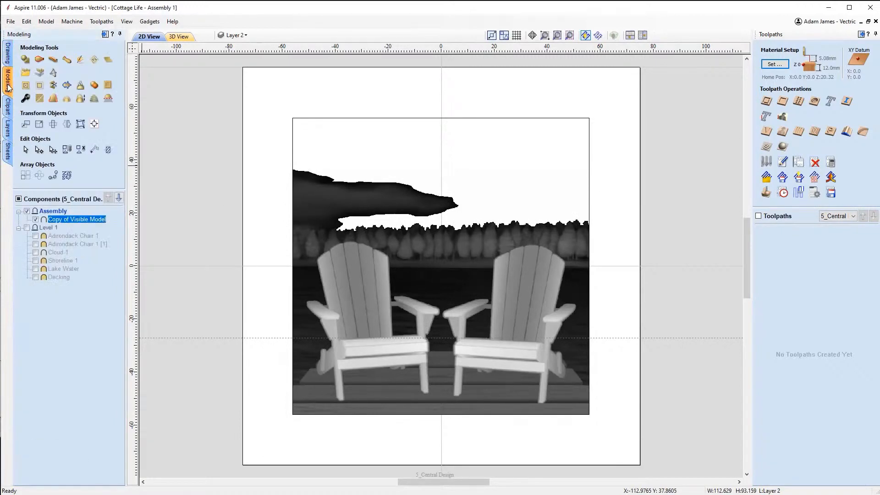
pyautogui.click(68, 87)
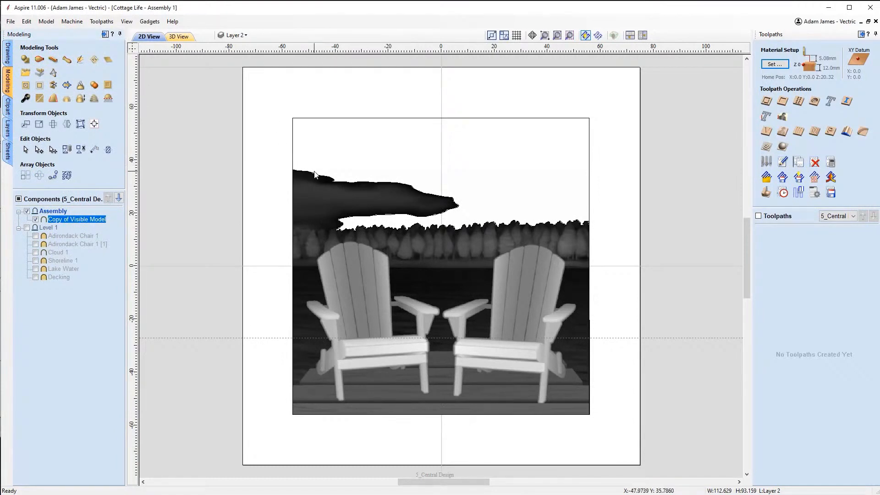
pyautogui.click(36, 219)
# Step: Remove the side and bottom spans of the scene outline, and connect the skyline's ends with a polyline through the border's two upper corners
pyautogui.click(338, 182)
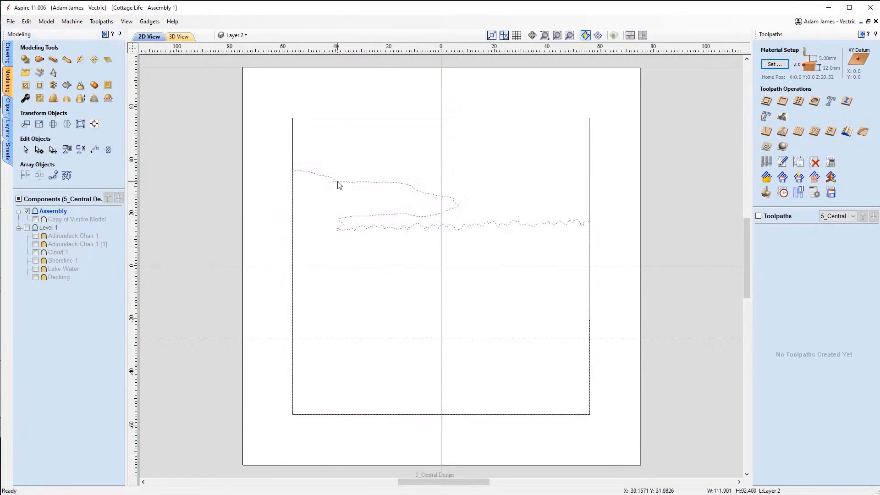
pyautogui.doubleClick(338, 182)
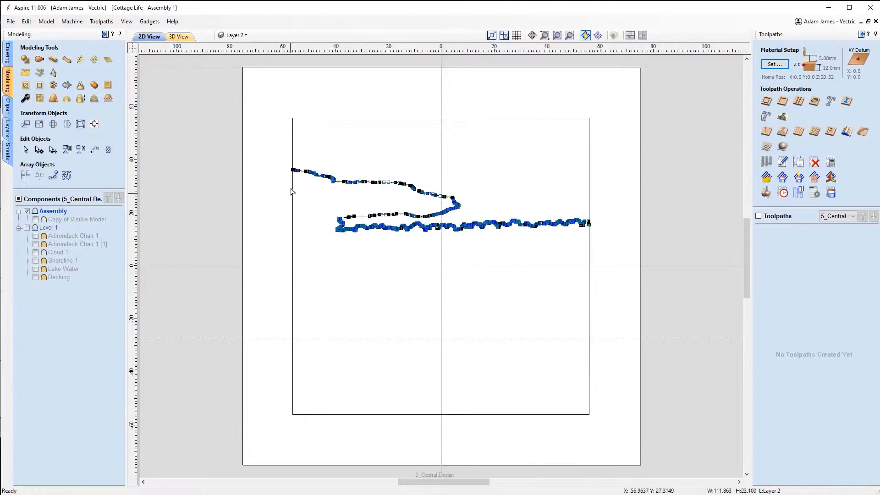
pyautogui.press('l')
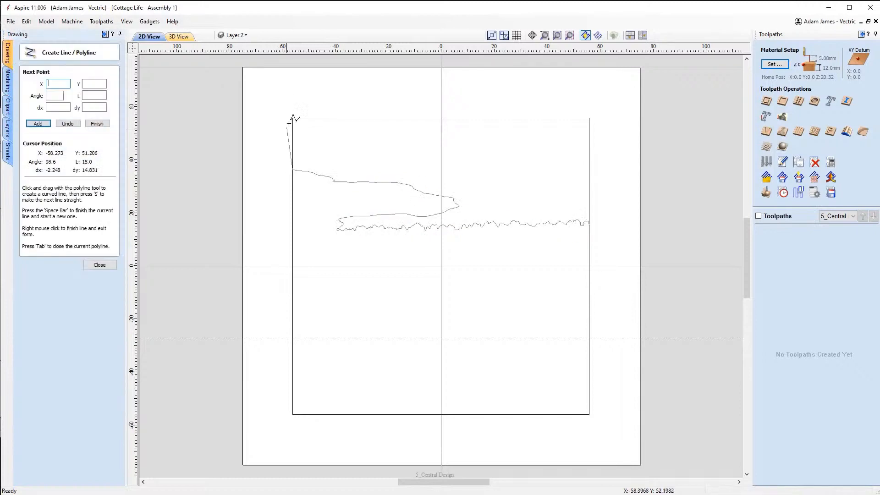
pyautogui.click(293, 117)
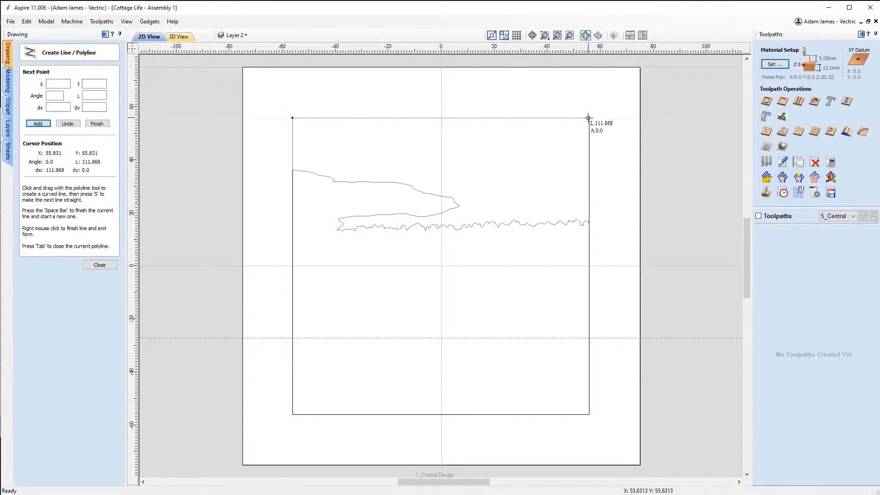
pyautogui.click(589, 118)
pyautogui.press('space')
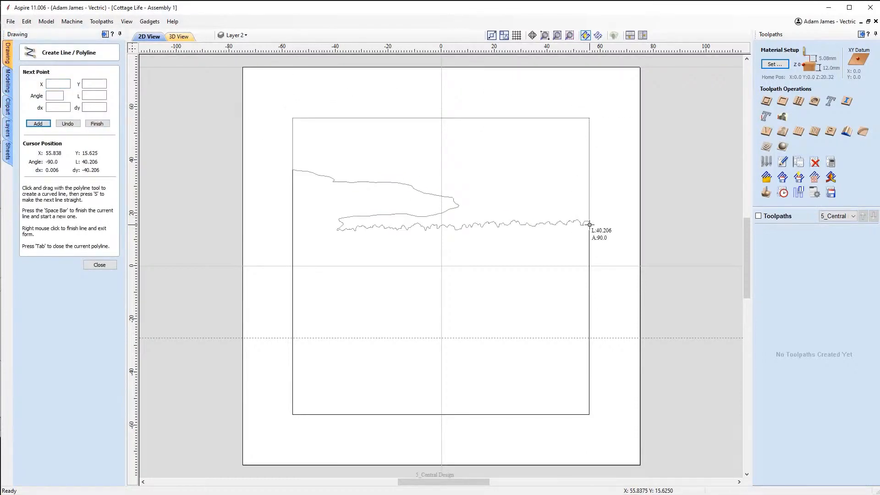
pyautogui.rightClick(474, 208)
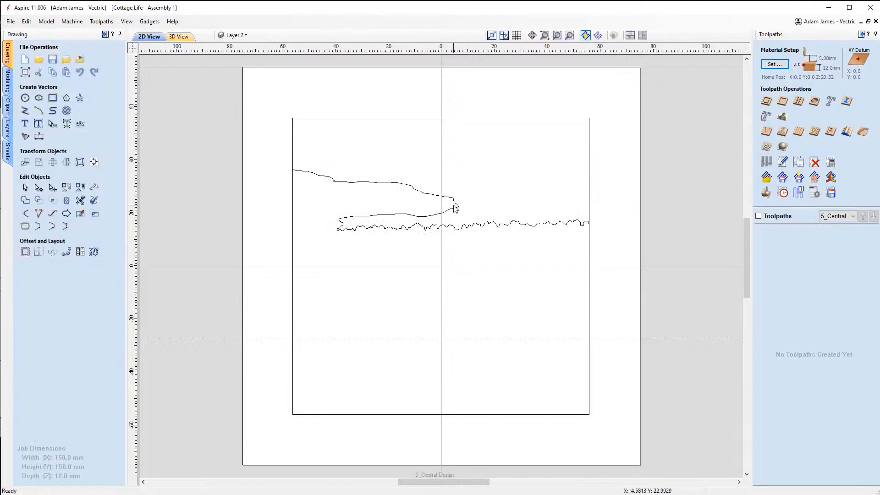
# Step: Node-edit the closed sky vector to move its top edge about 4 mm up beyond the square border
pyautogui.click(455, 203)
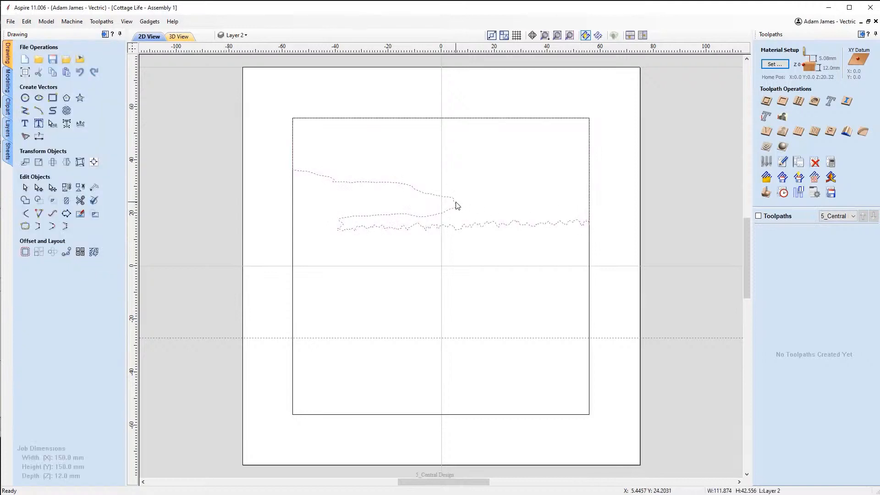
pyautogui.doubleClick(456, 203)
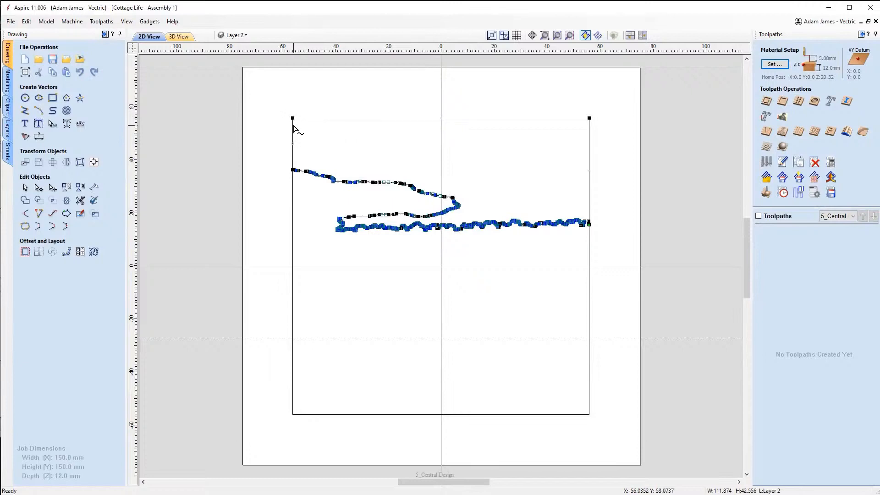
pyautogui.scroll(5, 294, 123)
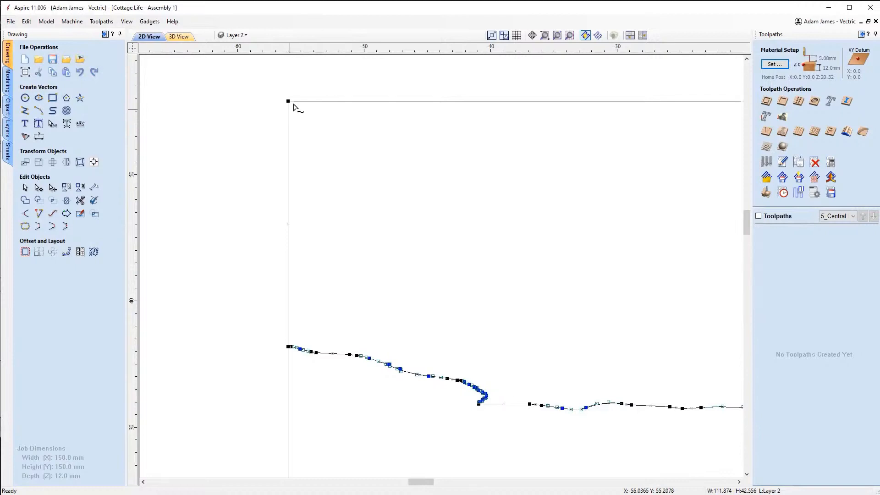
pyautogui.scroll(-5, 357, 124)
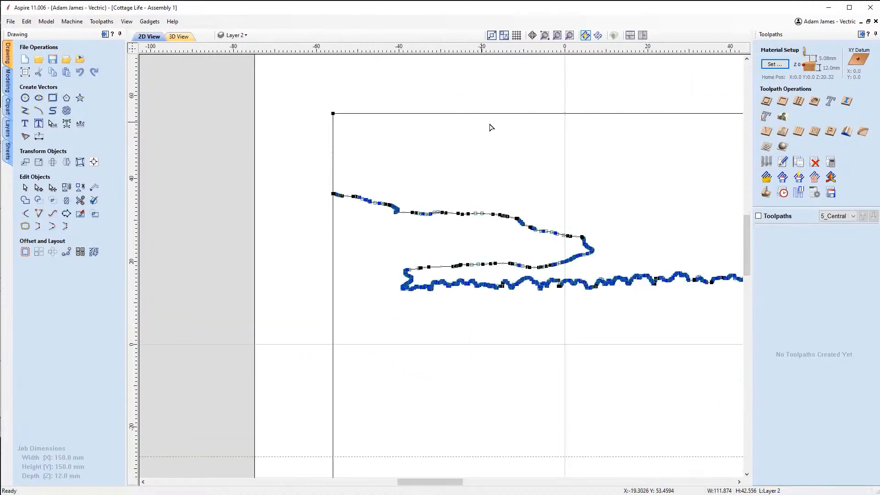
pyautogui.scroll(-2, 490, 127)
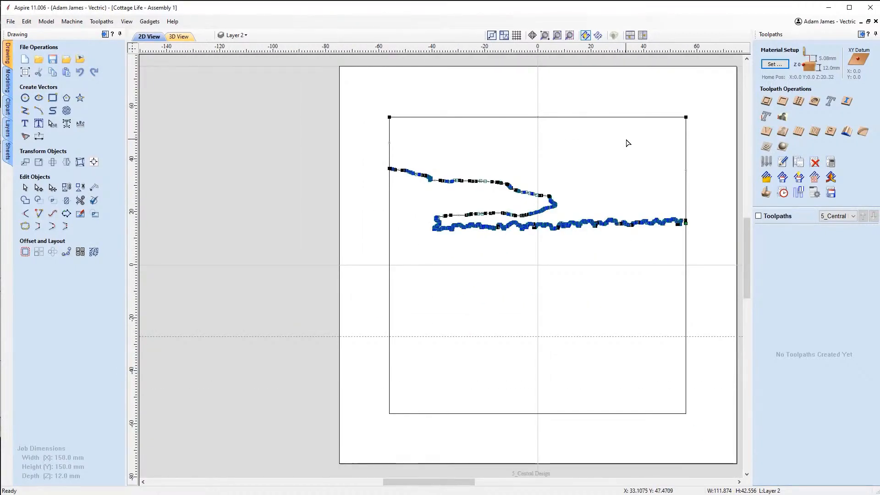
pyautogui.hscroll(2, 627, 143)
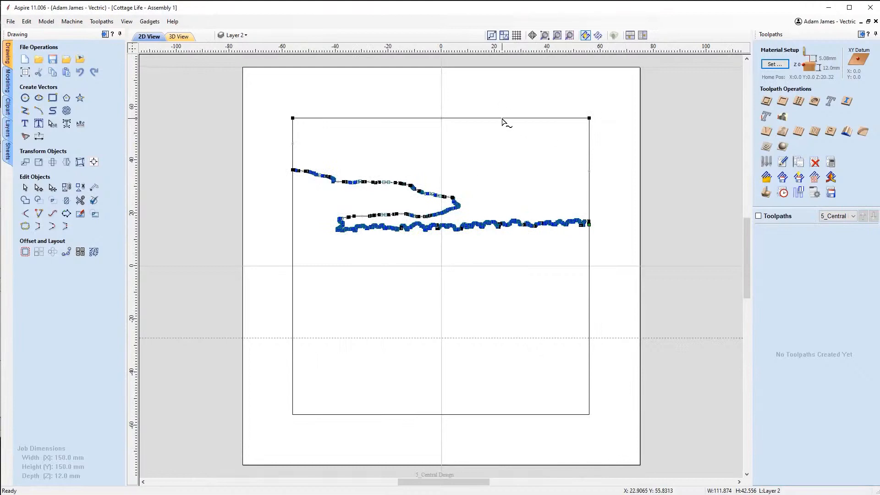
pyautogui.moveTo(501, 118); pyautogui.dragTo(501, 104)
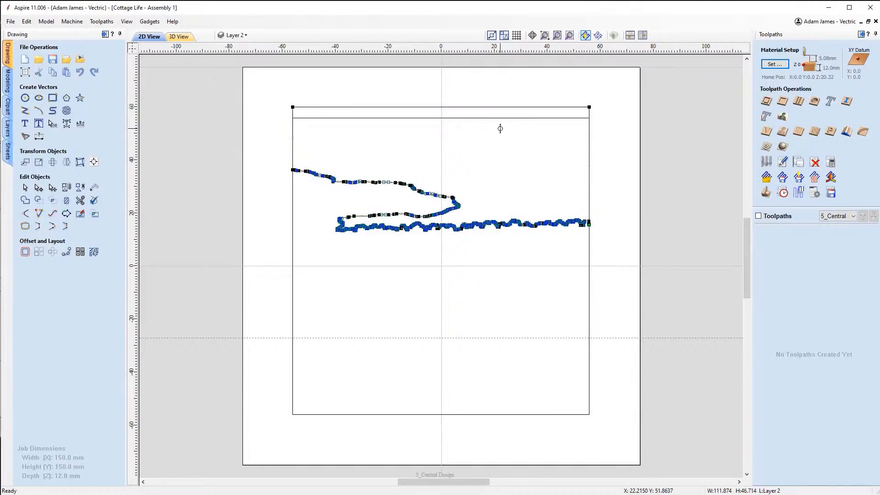
pyautogui.press('Escape')
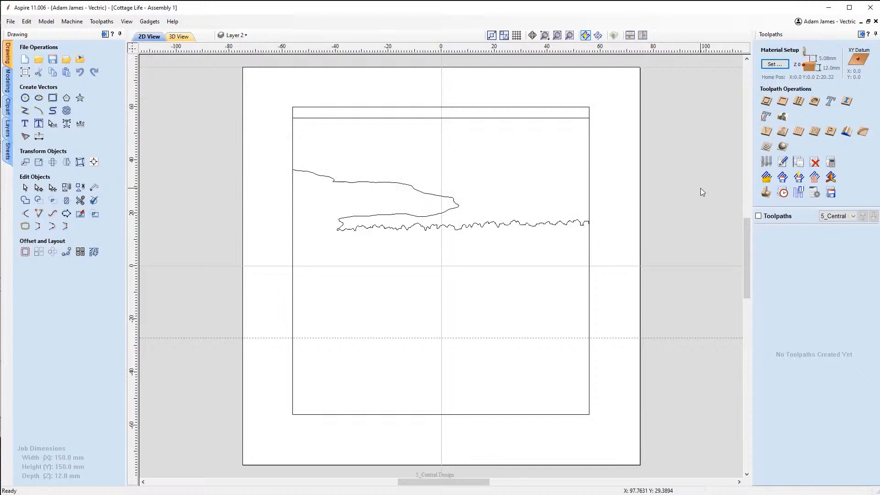
# Step: Make the Copy of Visible Model component visible again in the 2D layout
pyautogui.click(8, 112)
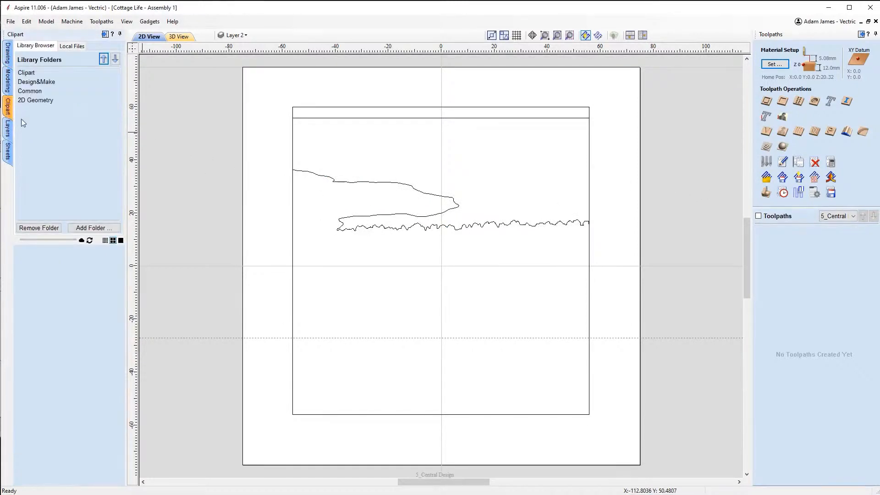
pyautogui.click(8, 91)
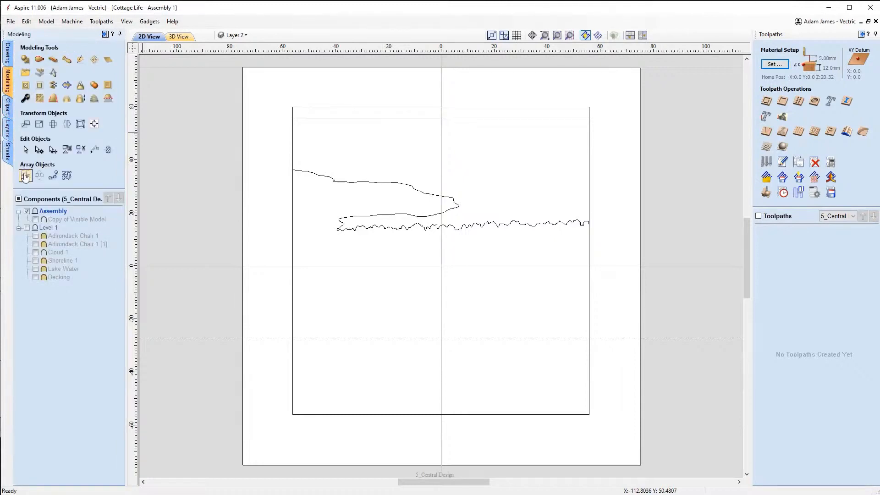
pyautogui.click(35, 219)
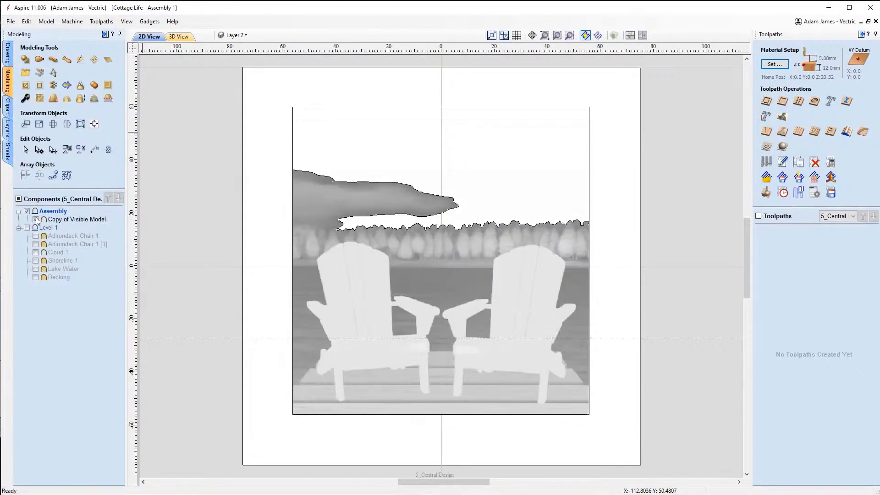
# Step: Calculate a 3D finish toolpath for the chair relief with the 3 mm ball nose, model boundary, 3 mm boundary offset and 90-degree raster
pyautogui.click(468, 242)
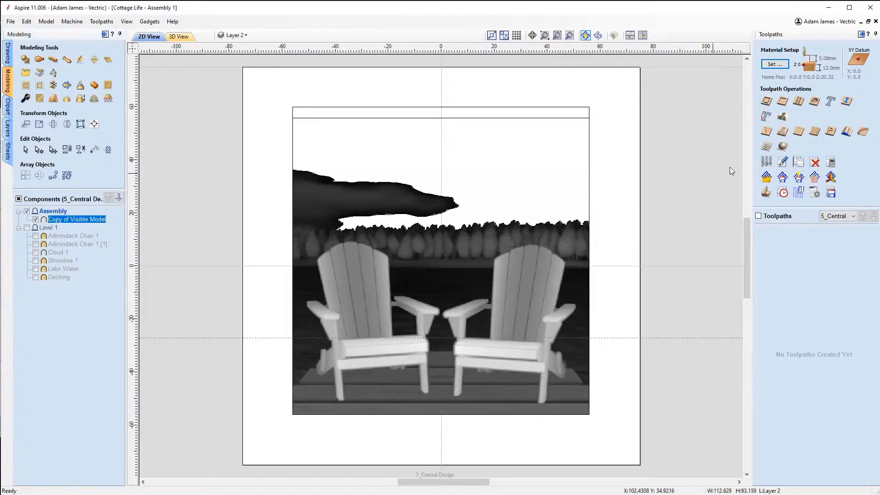
pyautogui.click(778, 148)
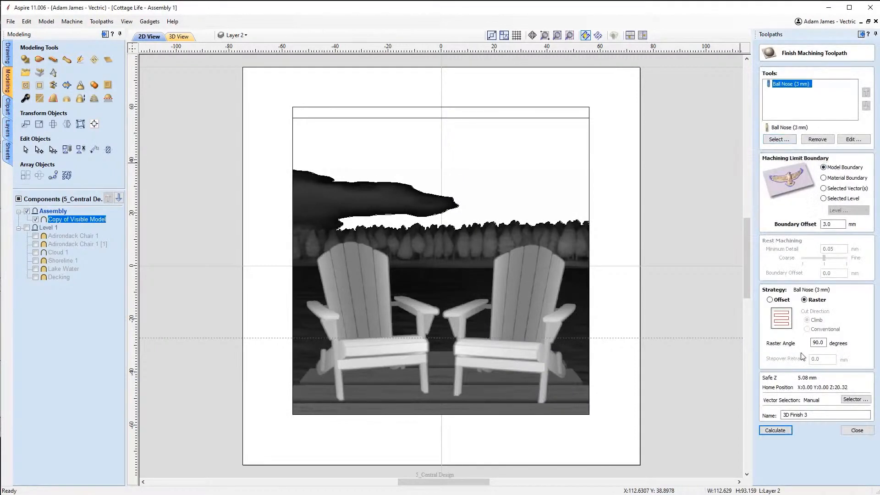
pyautogui.click(770, 432)
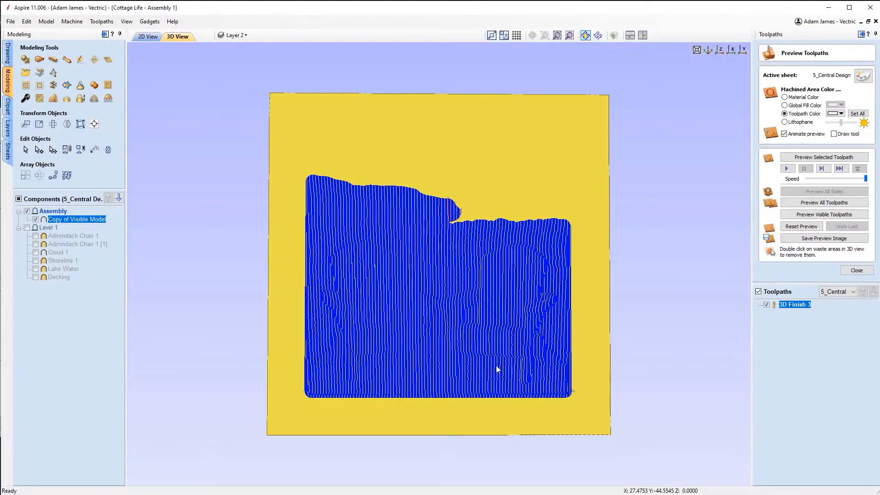
# Step: Return to the 2D layout with the toolpath preview closed, and open the Copy of Visible Model component's properties to check its shape height
pyautogui.click(154, 38)
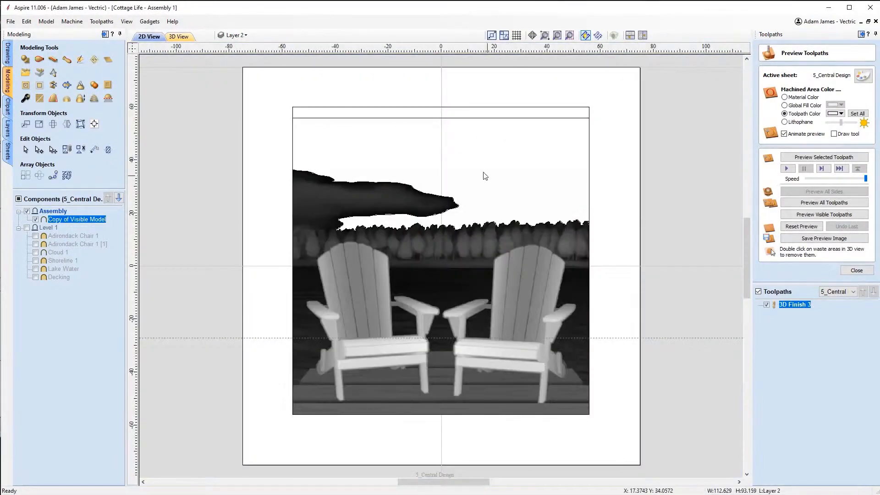
pyautogui.click(463, 110)
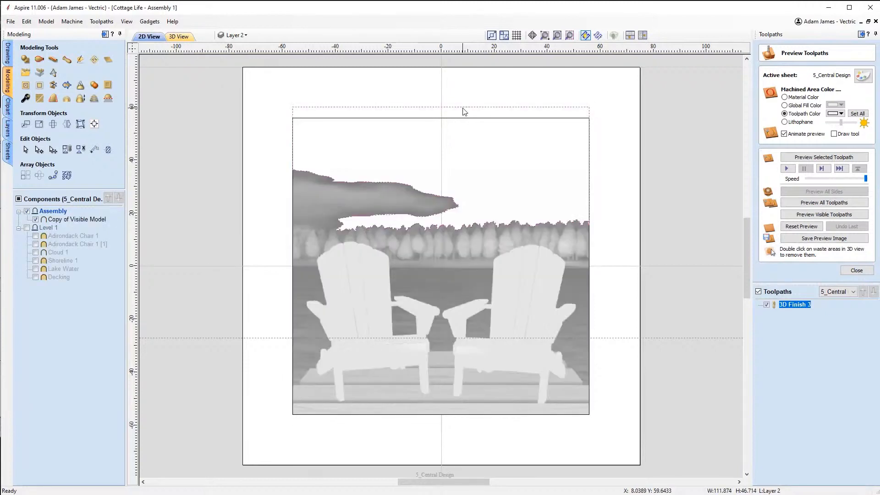
pyautogui.click(856, 271)
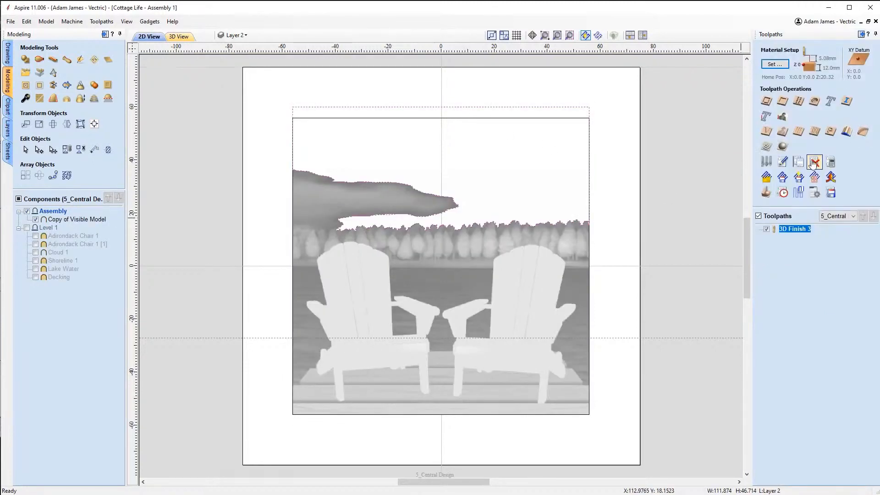
pyautogui.click(781, 103)
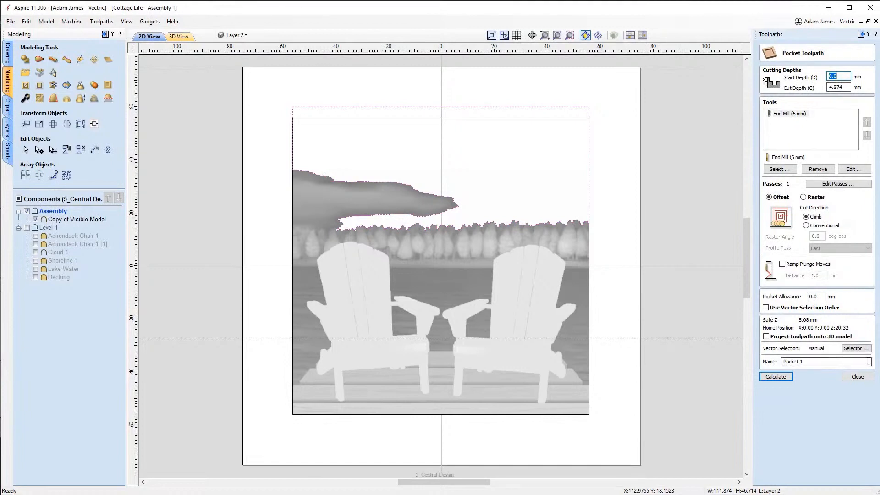
pyautogui.click(857, 376)
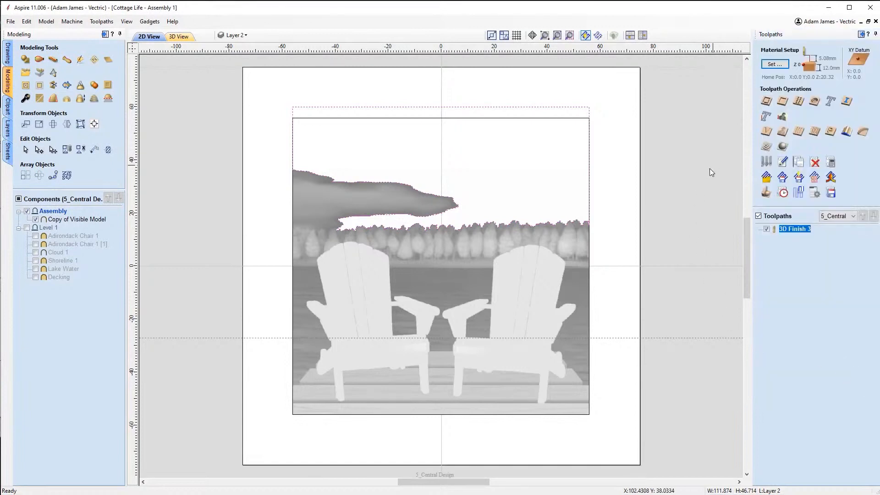
pyautogui.click(574, 260)
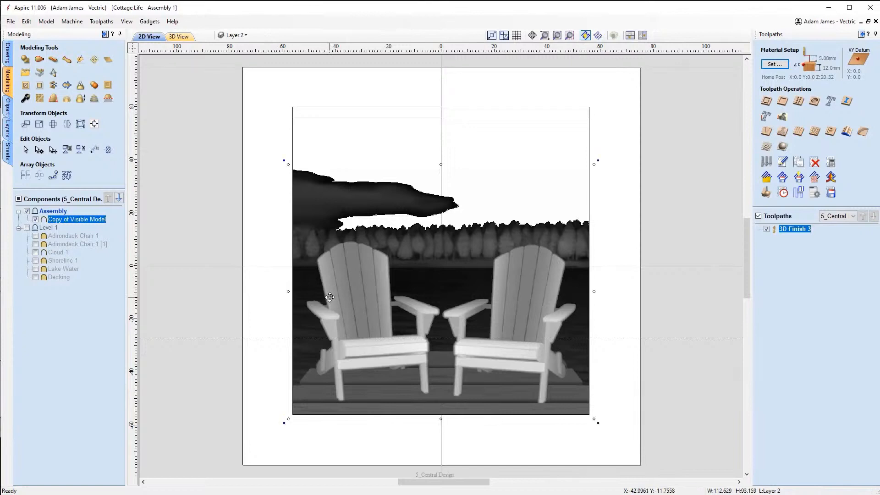
pyautogui.doubleClick(56, 221)
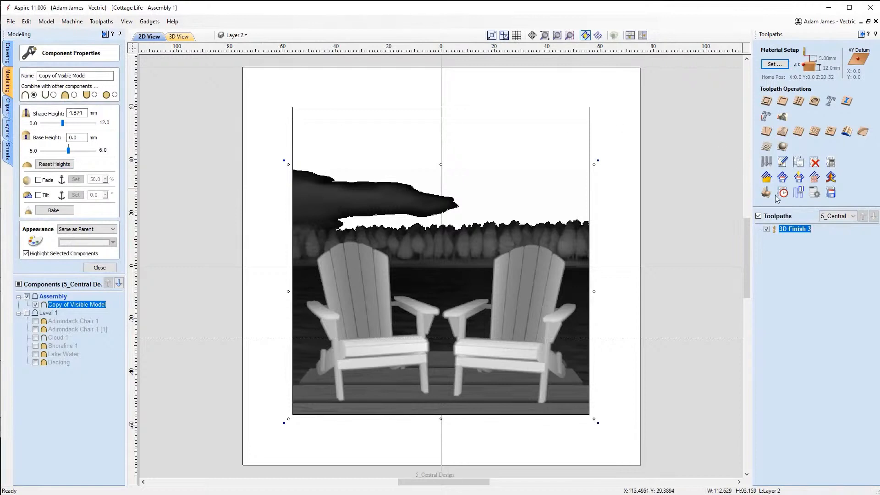
# Step: Pocket the sky vector 4.874 mm deep with the 6 mm end mill, close the component properties, and preview all toolpaths
pyautogui.click(782, 100)
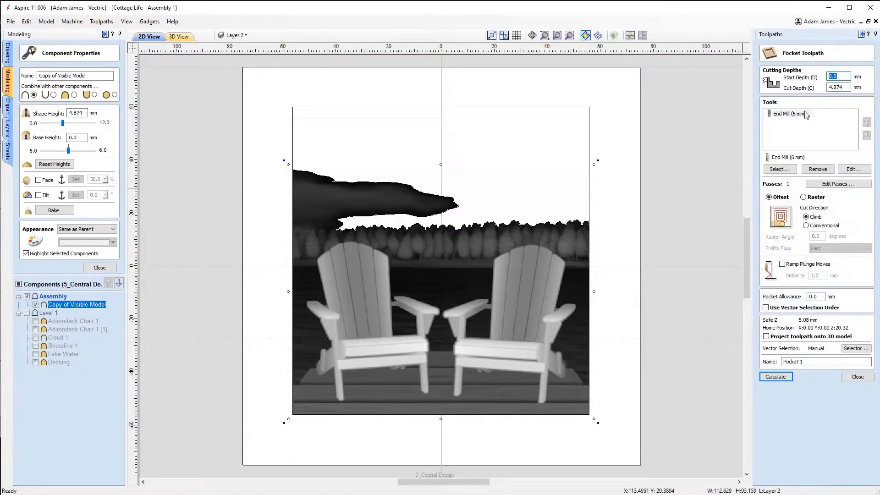
pyautogui.click(777, 377)
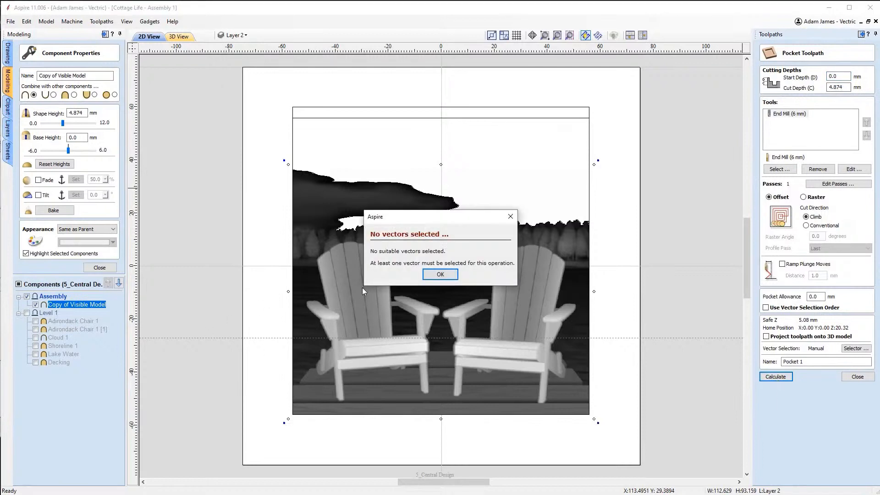
pyautogui.click(440, 274)
pyautogui.click(433, 112)
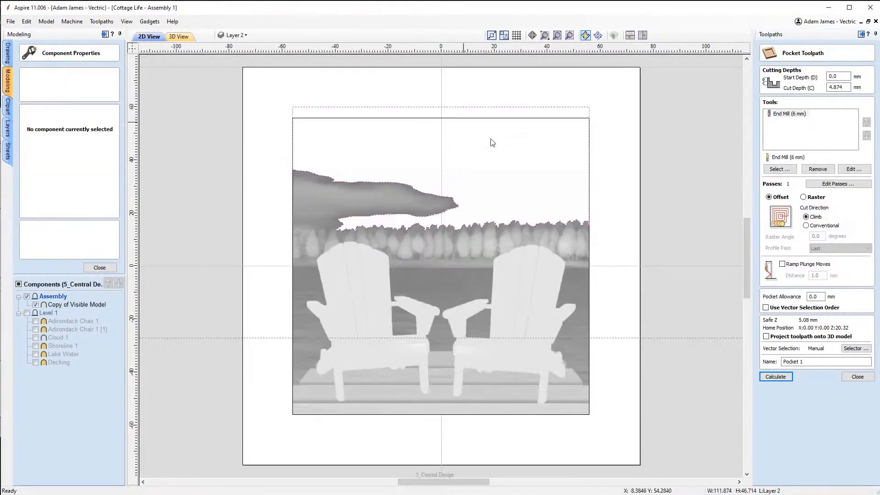
pyautogui.click(789, 377)
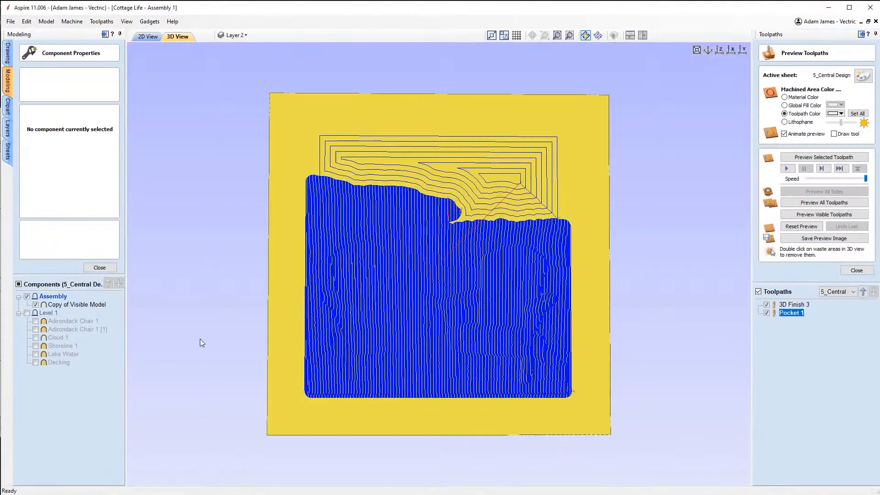
pyautogui.click(99, 267)
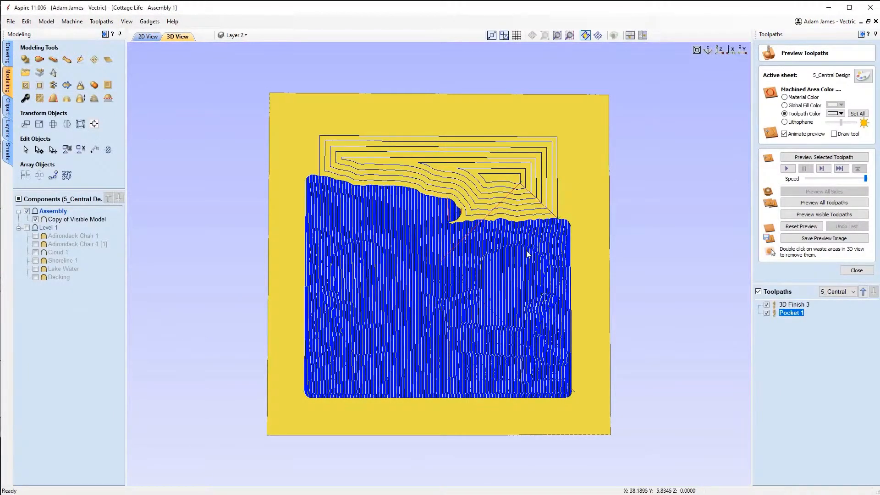
pyautogui.click(815, 204)
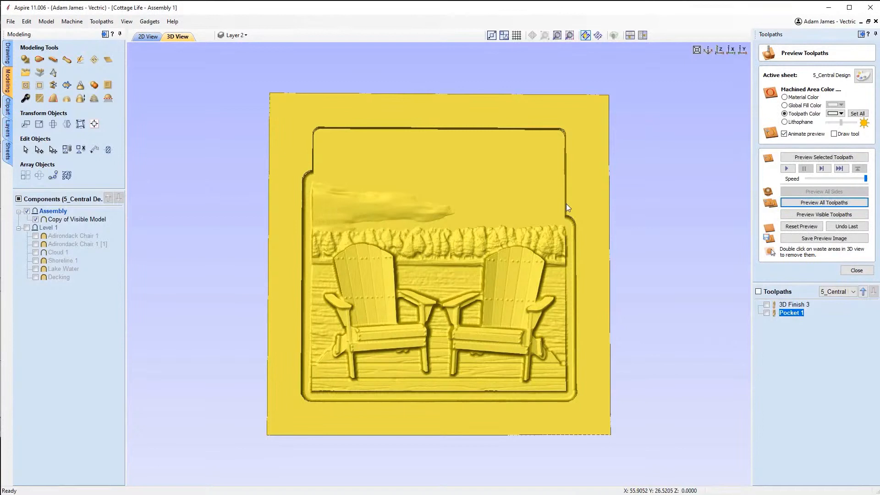
# Step: Calculate a 12 mm deep outside profile toolpath around the square border with the 6 mm end mill, and preview its cut
pyautogui.click(150, 40)
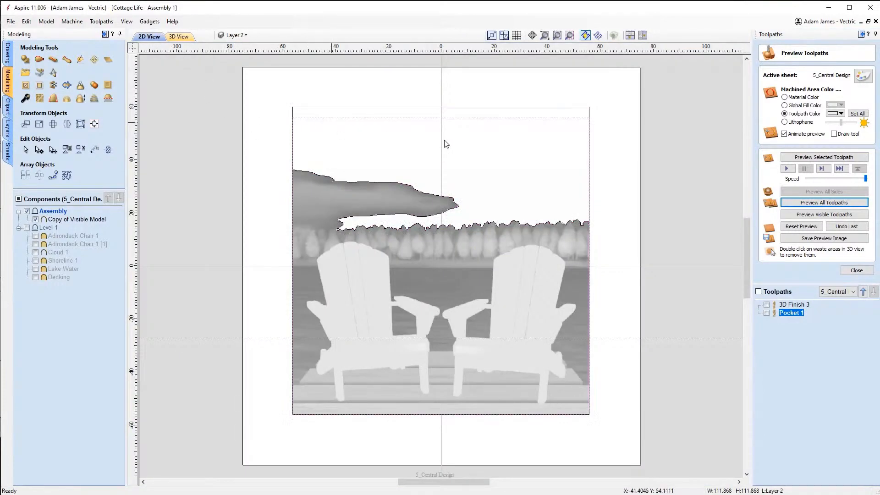
pyautogui.click(855, 271)
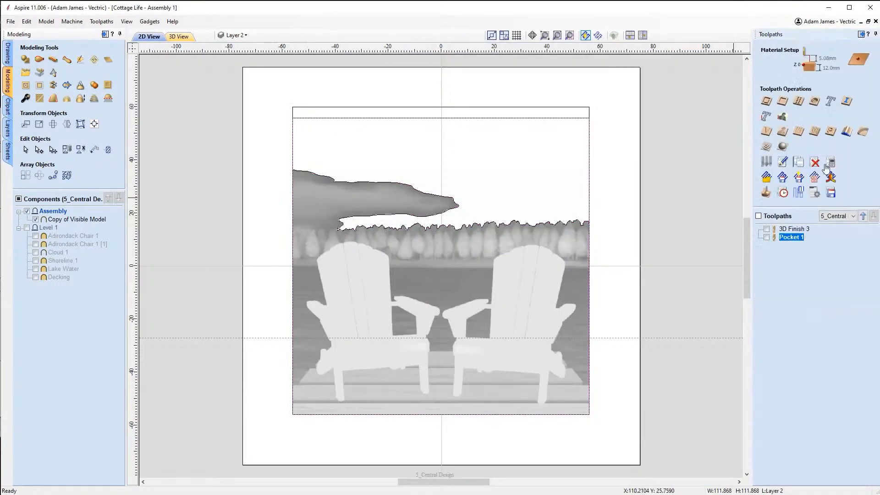
pyautogui.click(766, 102)
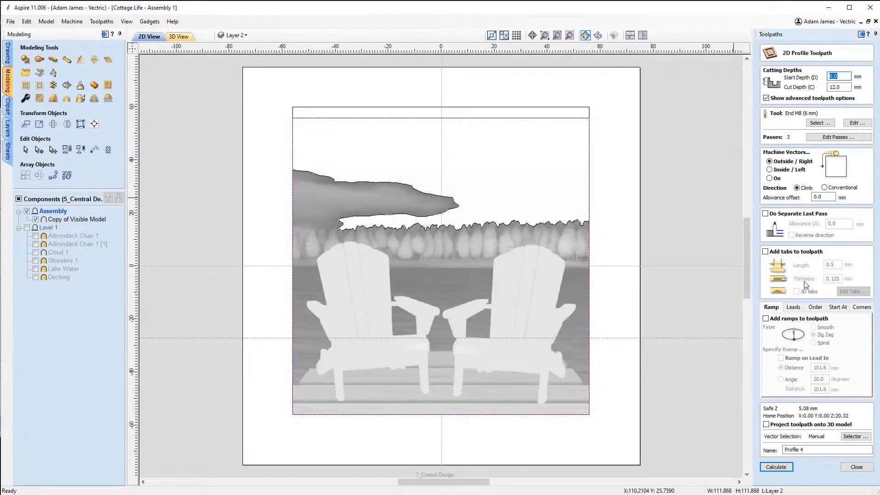
pyautogui.click(784, 465)
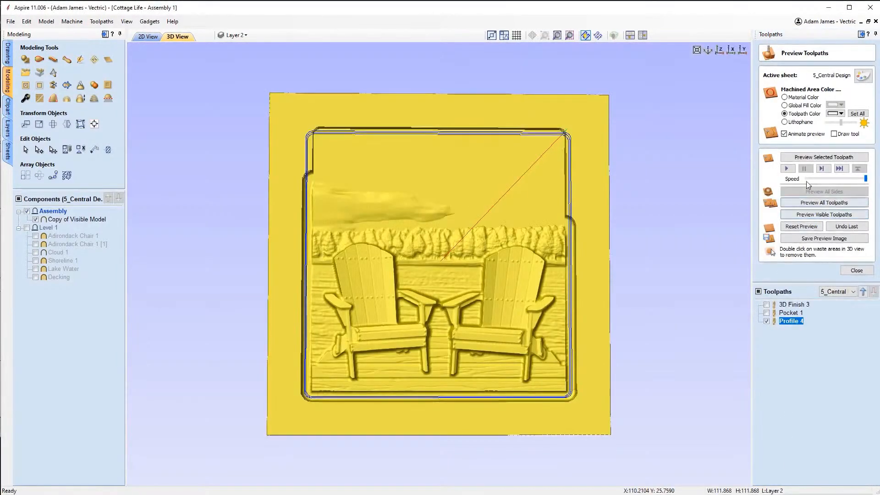
pyautogui.click(824, 157)
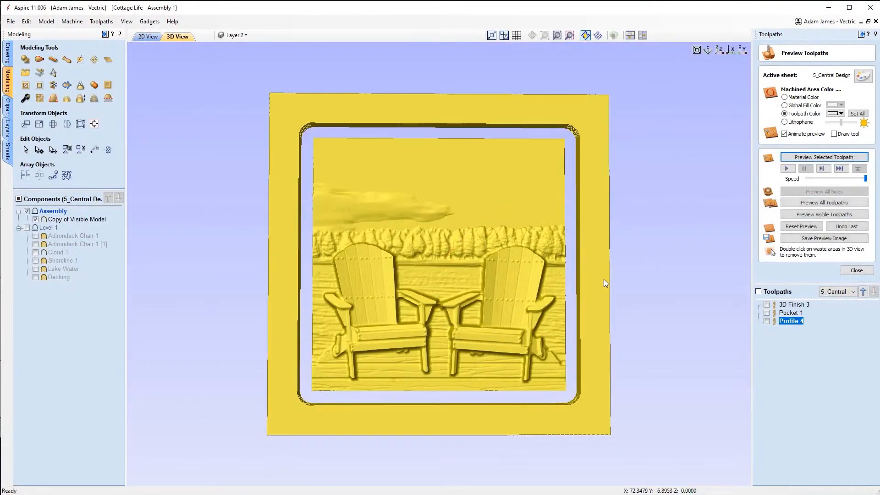
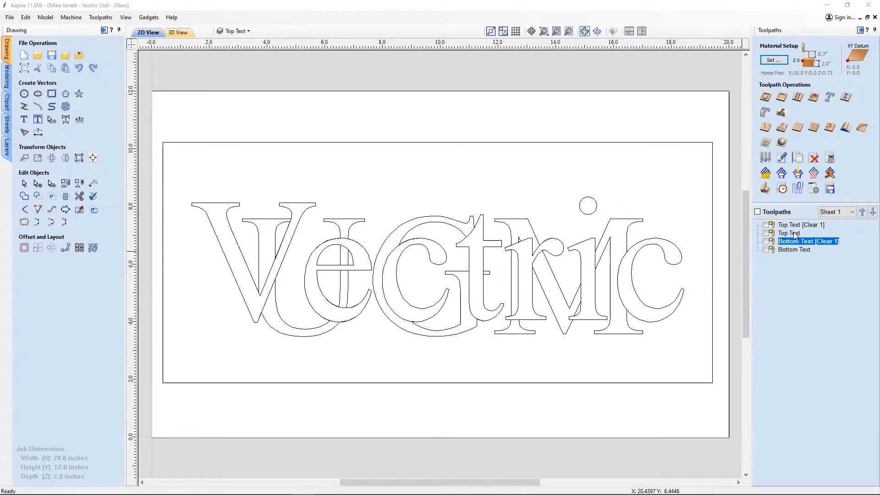
# Step: Display both Top Text toolpaths on the Vectric sign and examine the cutting depths in their pocket settings
pyautogui.click(766, 225)
pyautogui.click(765, 233)
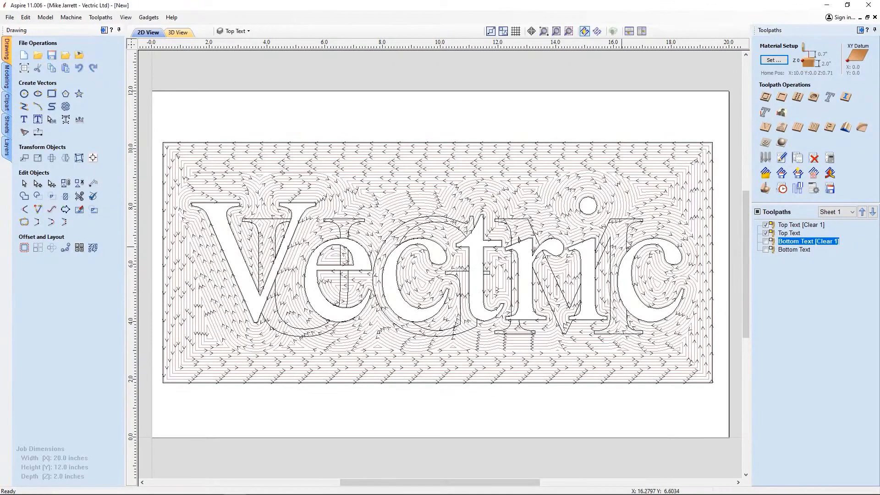
pyautogui.click(797, 226)
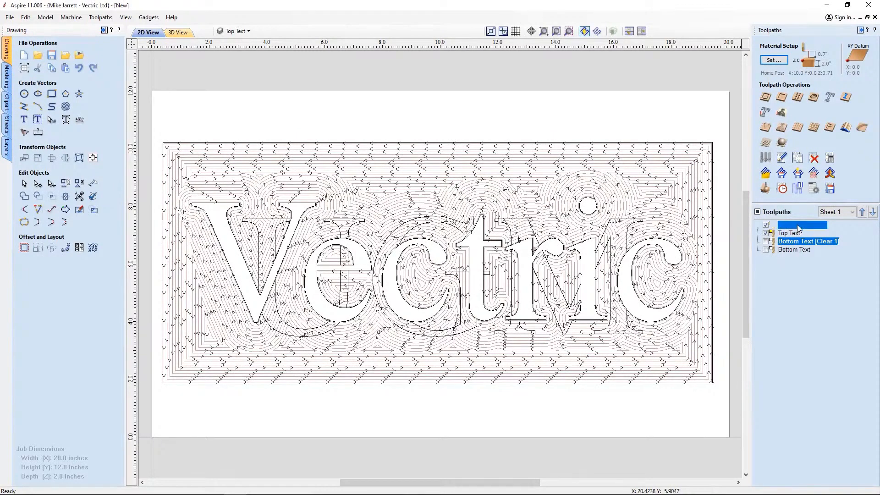
pyautogui.click(847, 83)
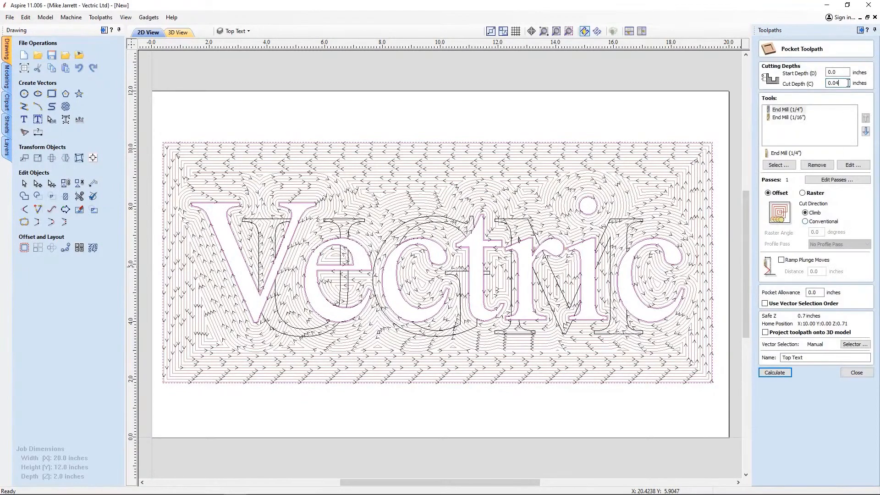
pyautogui.click(857, 372)
# Step: Display the Bottom Text toolpaths in place of the Top Text ones, and examine the start and cut depths in their pocket settings
pyautogui.click(766, 220)
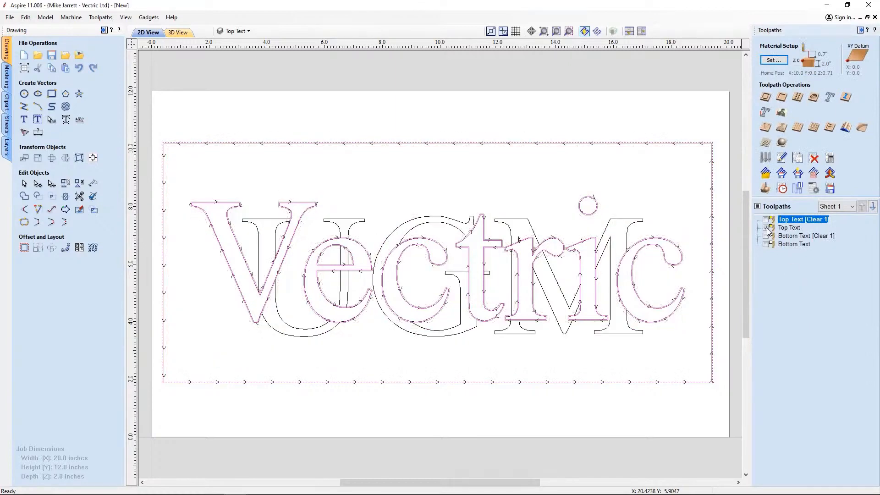
pyautogui.click(766, 236)
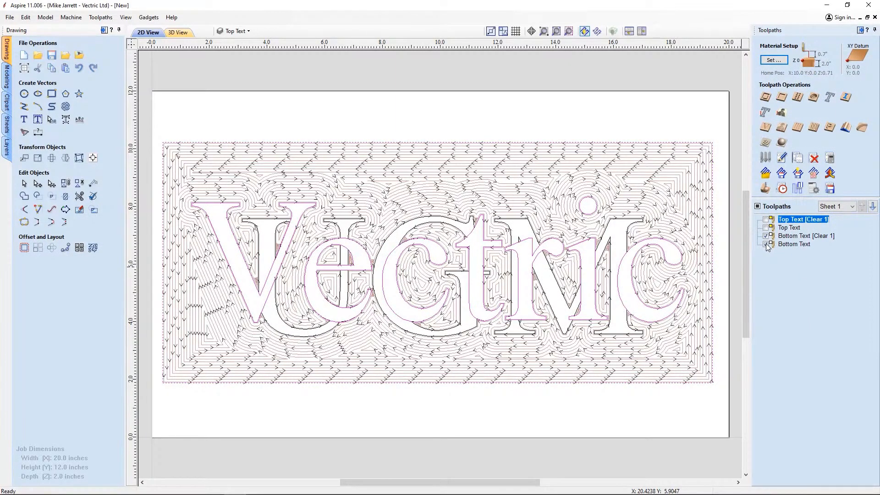
pyautogui.doubleClick(795, 236)
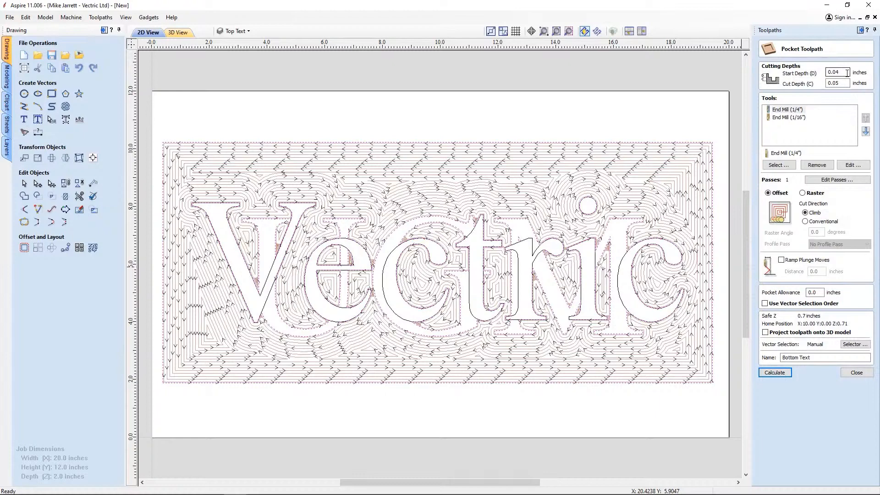
pyautogui.click(844, 83)
pyautogui.click(852, 372)
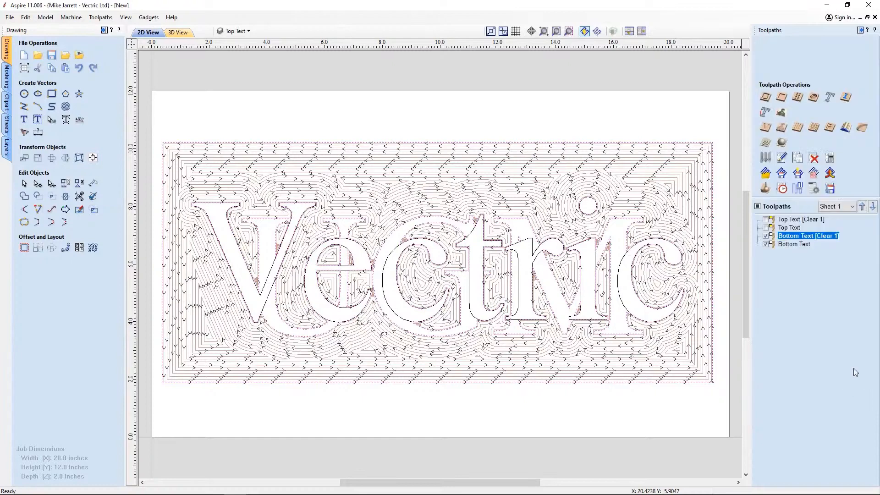
# Step: Hide both Bottom Text toolpaths and examine the sign's two lettering levels up close in 3D
pyautogui.click(765, 235)
pyautogui.click(765, 244)
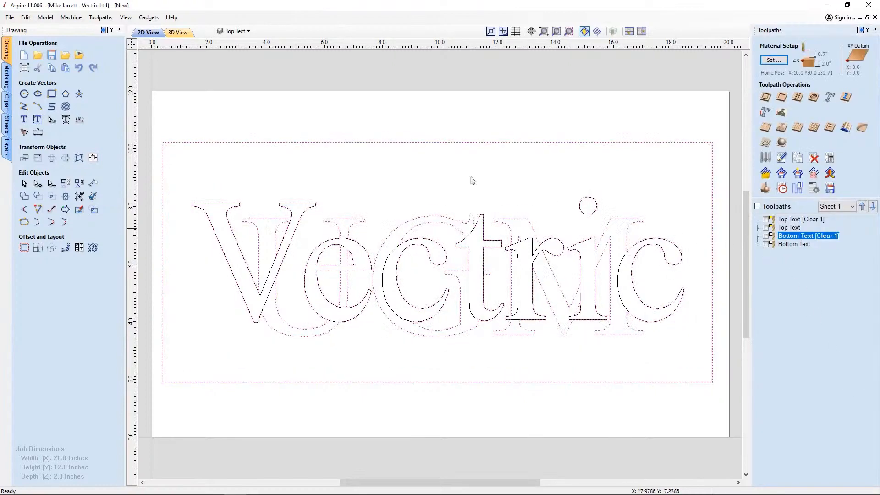
pyautogui.click(186, 32)
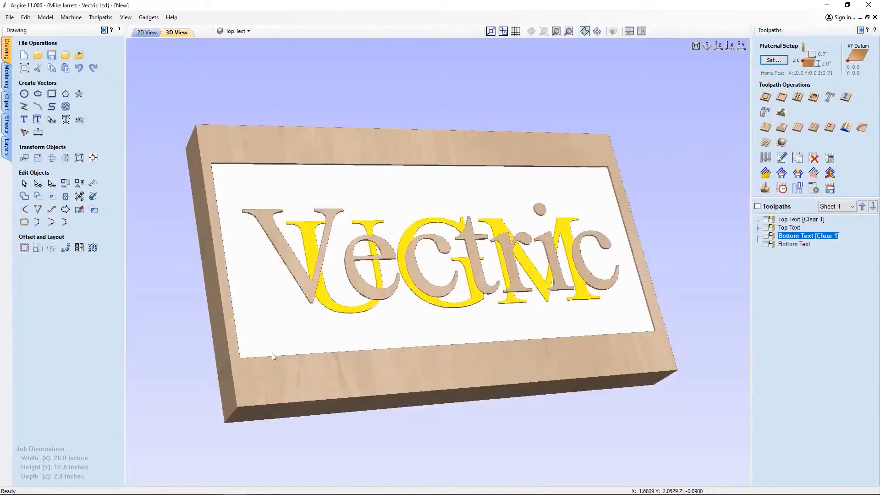
pyautogui.scroll(4, 272, 353)
pyautogui.scroll(-3, 200, 302)
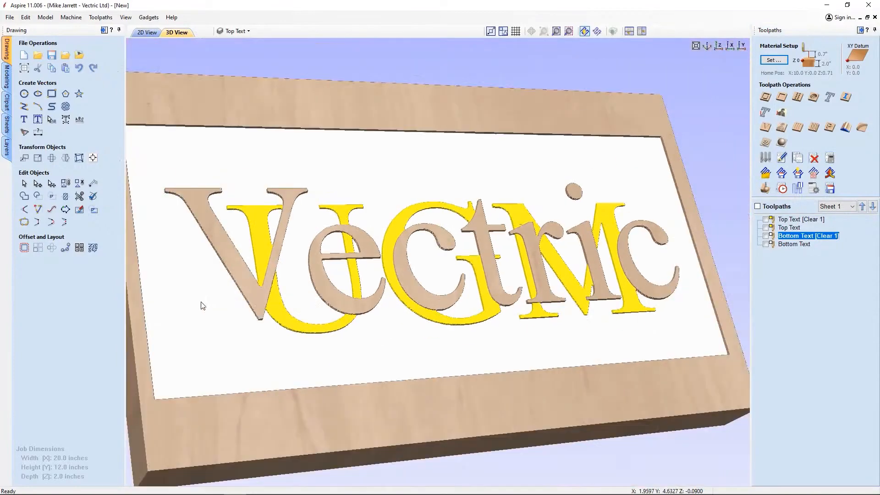
# Step: Examine the sign's lettering levels, and compare the Top Text pocket's cut depth with the Bottom Text pocket's start depth
pyautogui.scroll(2, 474, 351)
pyautogui.scroll(2, 474, 351)
pyautogui.scroll(-1, 473, 353)
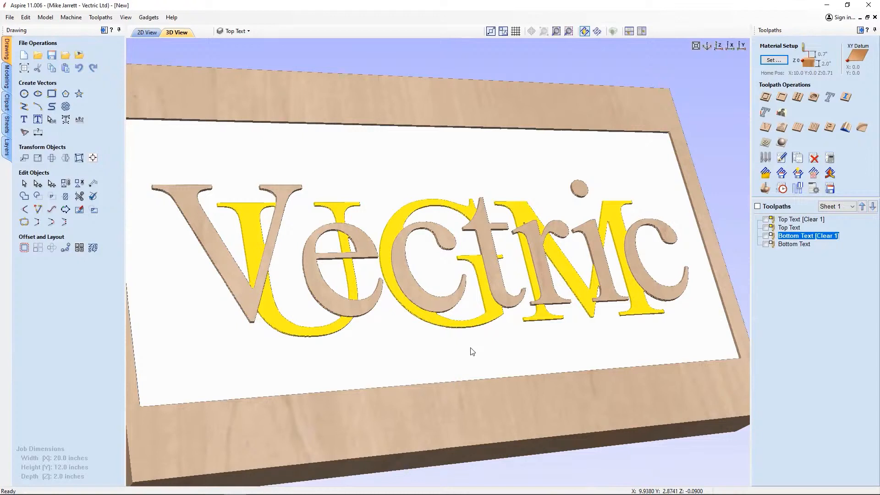
pyautogui.click(802, 220)
pyautogui.doubleClick(802, 220)
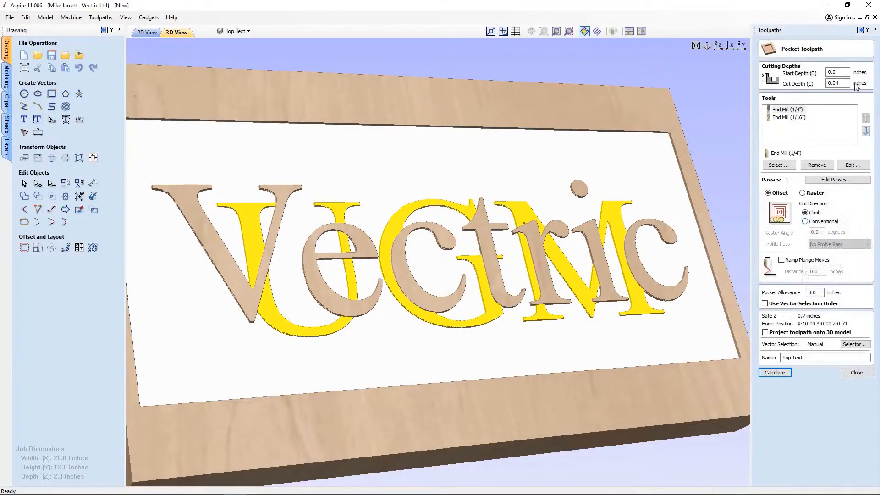
pyautogui.moveTo(845, 83)
pyautogui.mouseDown()
pyautogui.moveTo(832, 86)
pyautogui.moveTo(839, 86)
pyautogui.mouseUp()
pyautogui.click(856, 372)
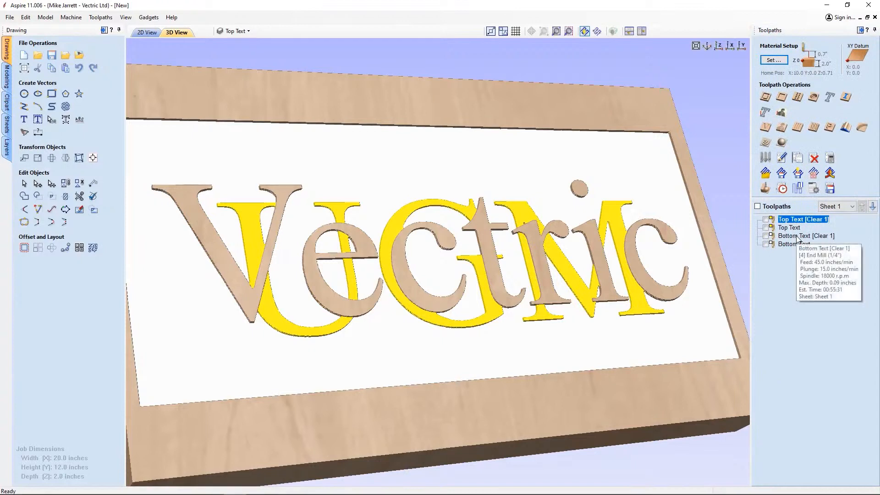
pyautogui.doubleClick(797, 238)
pyautogui.click(841, 72)
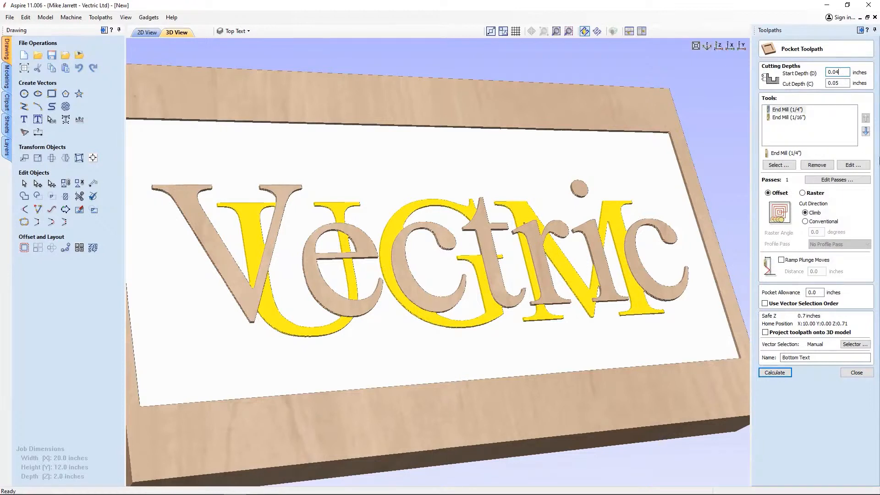
pyautogui.click(857, 372)
# Step: Replace the Top Text pocket's cut depth with a new document variable named TopTextDepth, with a value of 0.04
pyautogui.doubleClick(795, 222)
pyautogui.doubleClick(841, 83)
pyautogui.press('BackSpace')
pyautogui.rightClick(841, 83)
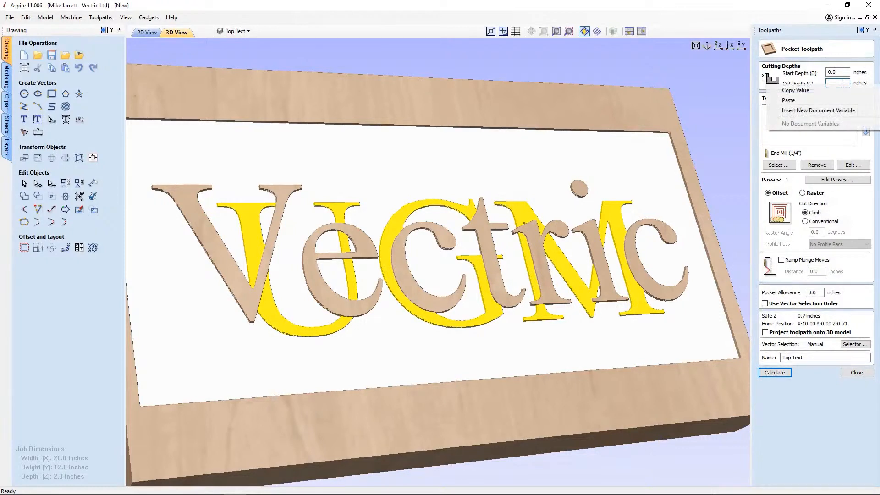
pyautogui.click(835, 115)
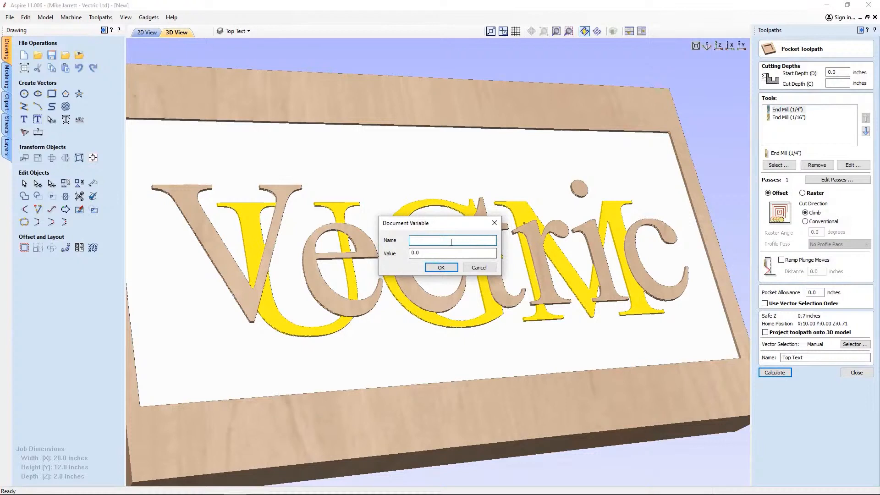
pyautogui.write('TopTextDepth')
pyautogui.click(454, 254)
pyautogui.write('4')
pyautogui.click(441, 268)
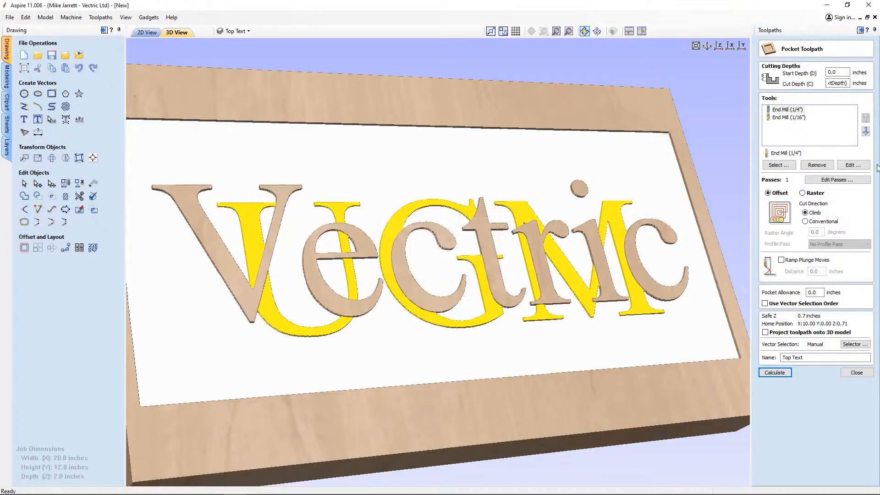
# Step: Check the variable in the cut depth, recalculate the Top Text pocket toolpaths and close their settings
pyautogui.click(834, 83)
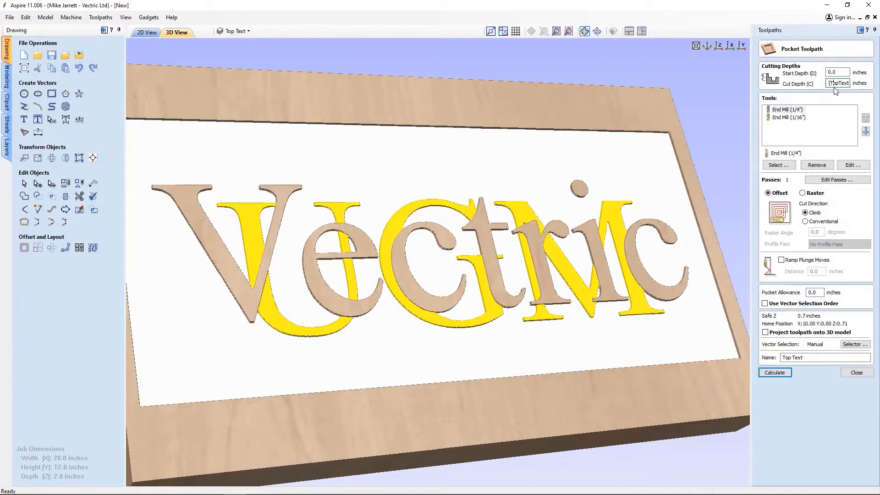
pyautogui.click(786, 374)
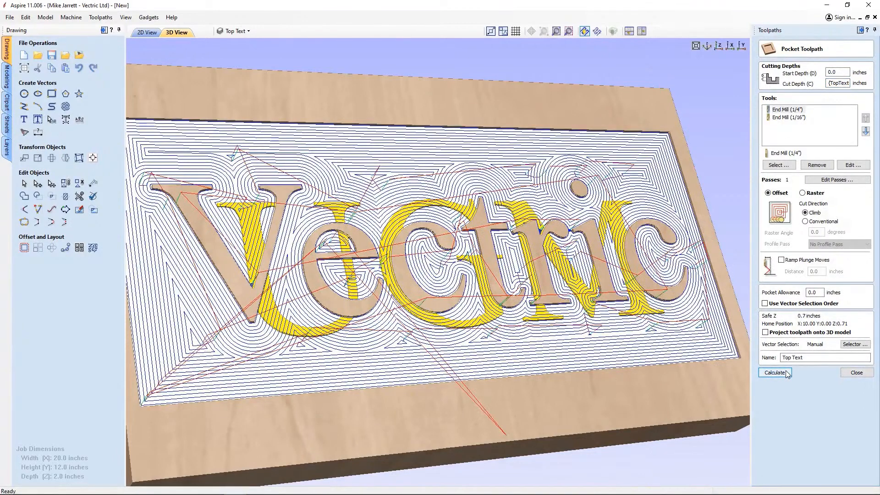
pyautogui.click(856, 375)
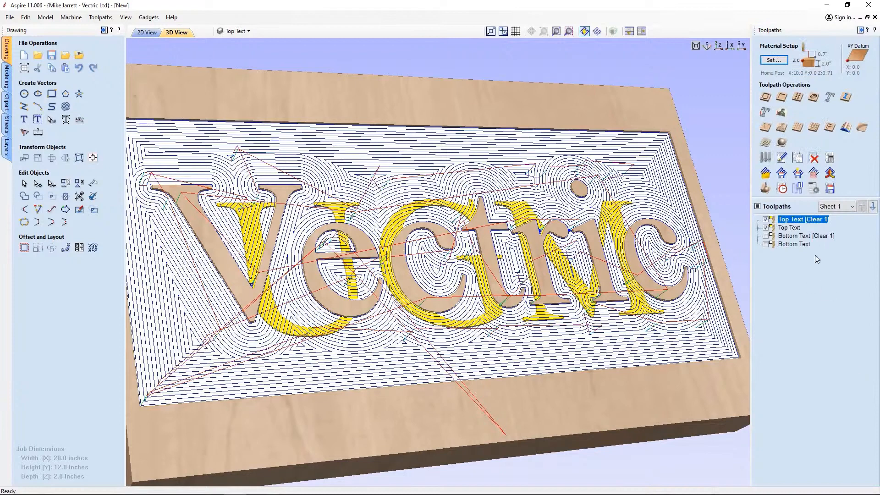
# Step: Set the Bottom Text pocket's start depth to the TopTextDepth variable and recalculate its toolpaths
pyautogui.doubleClick(809, 242)
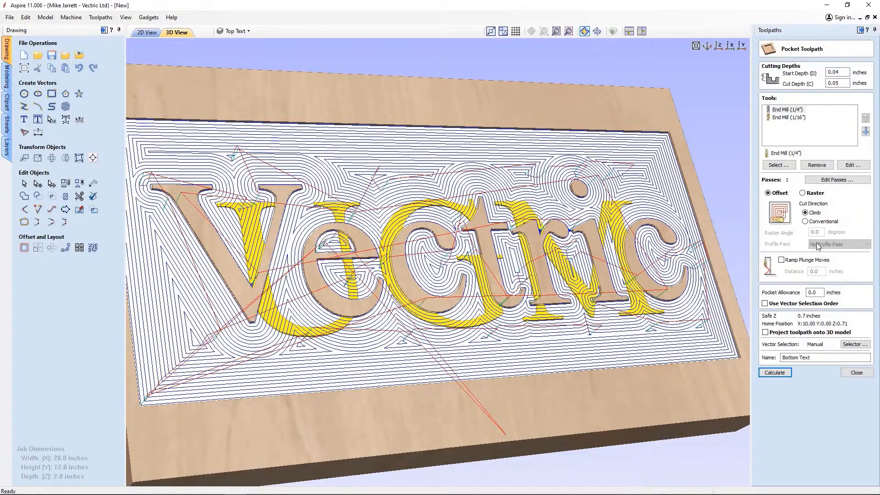
pyautogui.click(847, 72)
pyautogui.doubleClick(839, 72)
pyautogui.press('BackSpace')
pyautogui.rightClick(839, 71)
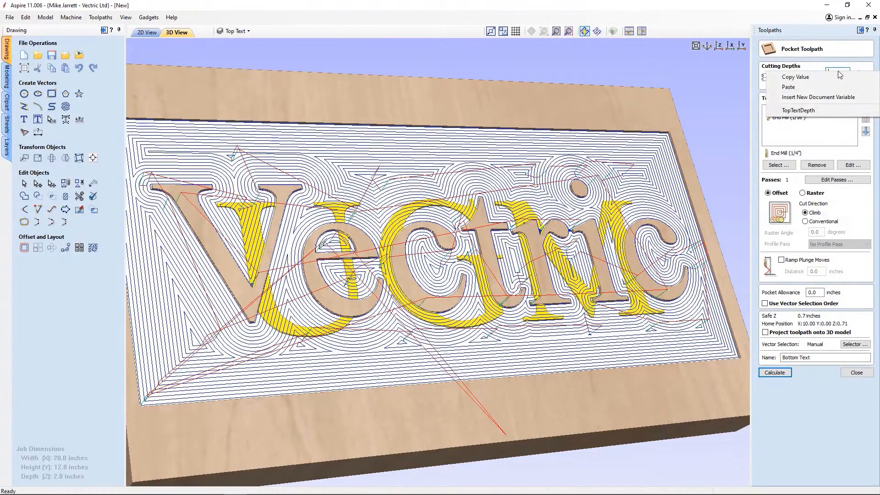
pyautogui.click(823, 112)
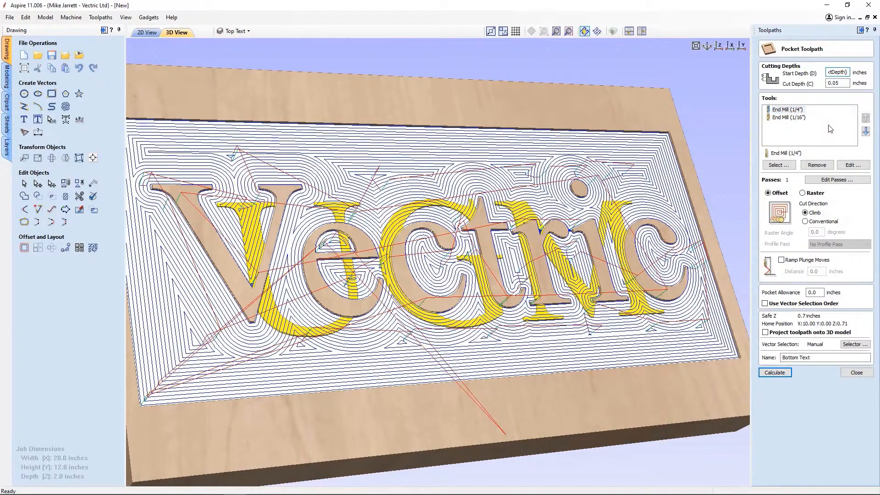
pyautogui.click(782, 376)
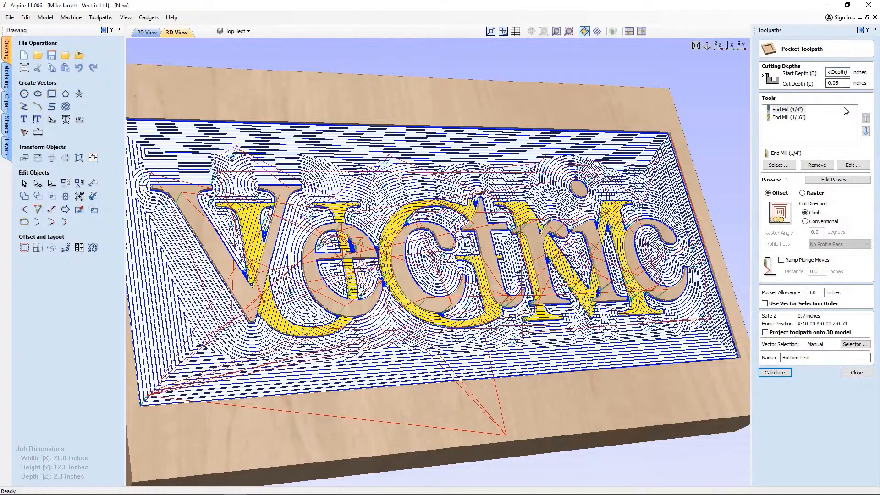
pyautogui.click(854, 372)
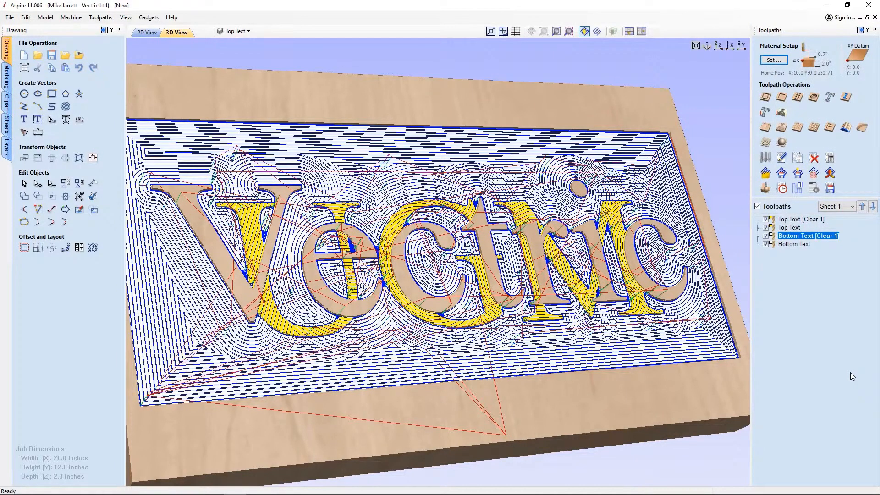
# Step: Change the TopTextDepth document variable to 0.08 and acknowledge that the dependent toolpaths need recalculating
pyautogui.click(805, 220)
pyautogui.click(809, 237)
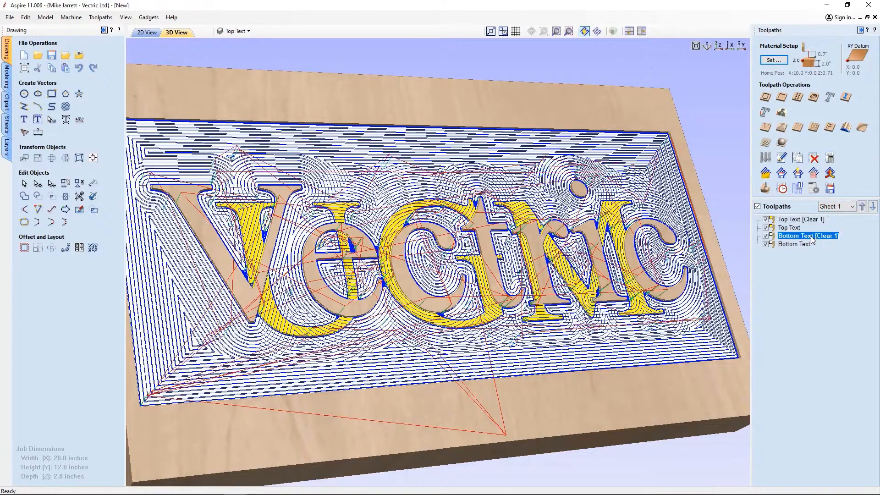
pyautogui.click(26, 18)
pyautogui.click(60, 179)
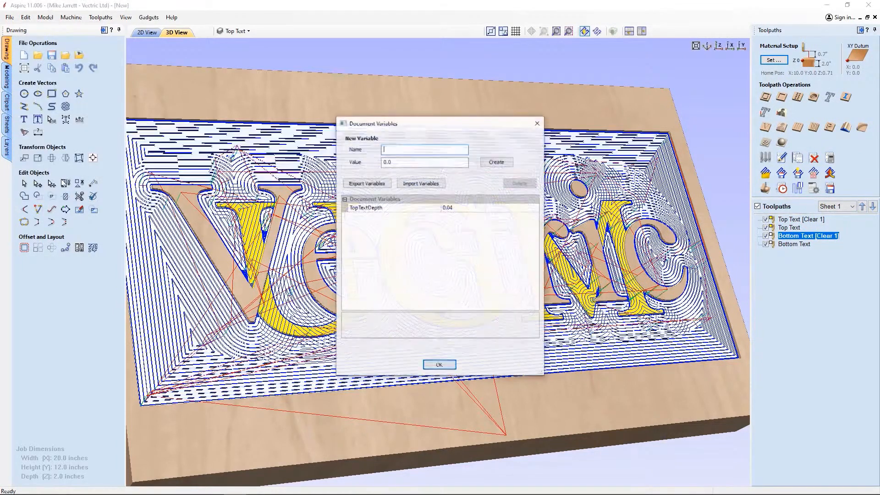
pyautogui.click(468, 208)
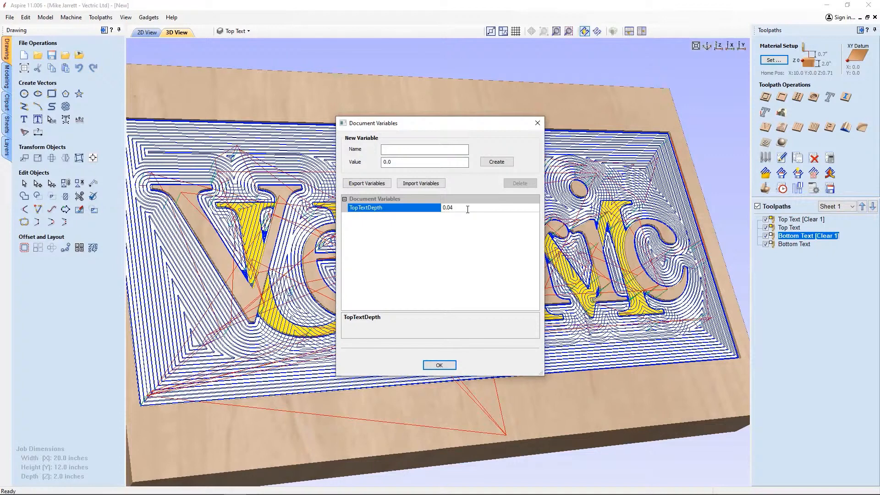
pyautogui.press('BackSpace')
pyautogui.write('8')
pyautogui.click(439, 365)
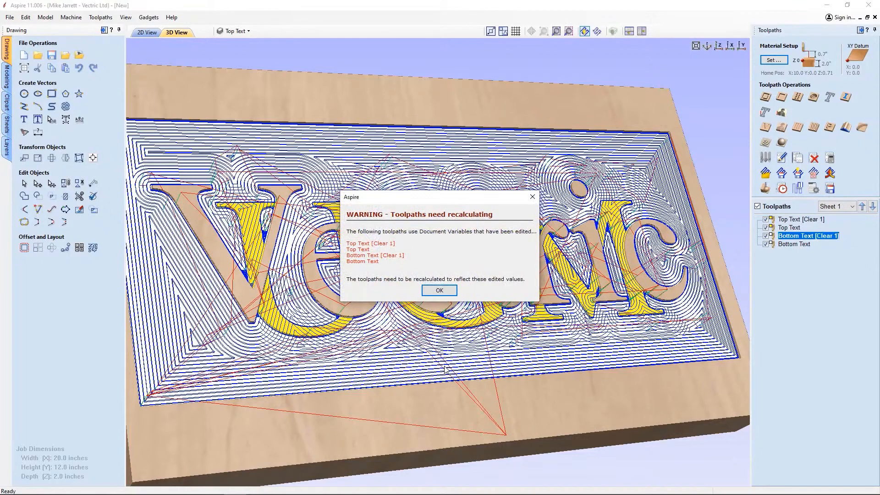
pyautogui.click(439, 290)
# Step: Recalculate all toolpaths and check the maximum depth of the Top Text clearance toolpath
pyautogui.click(830, 171)
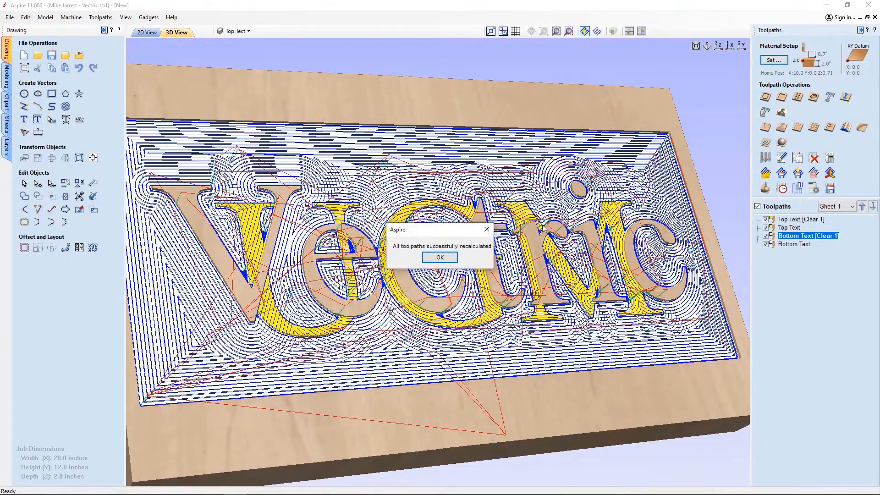
pyautogui.click(439, 256)
pyautogui.moveTo(788, 223)
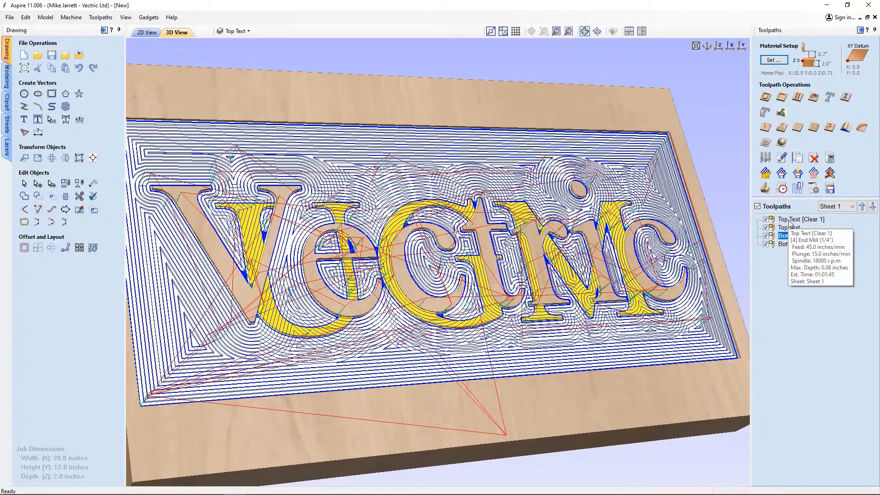
# Step: Open the Draw Rectangle settings in the 2D view, ready for editing the width
pyautogui.click(146, 32)
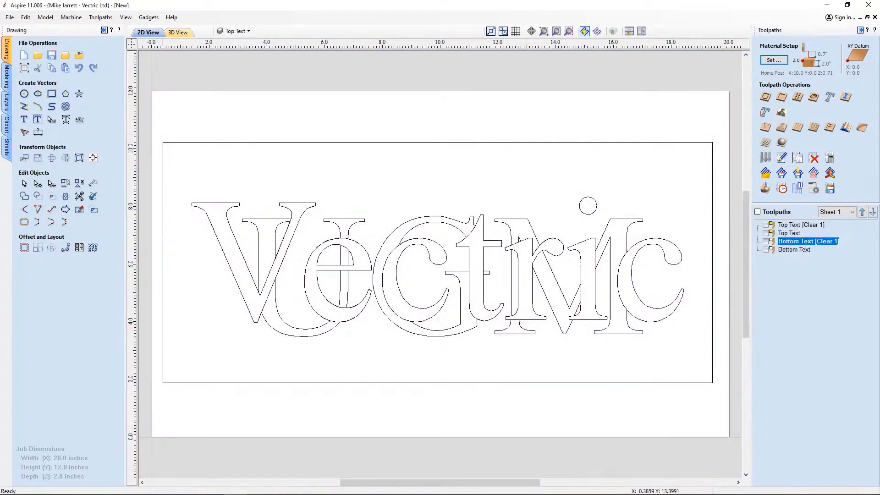
pyautogui.click(52, 93)
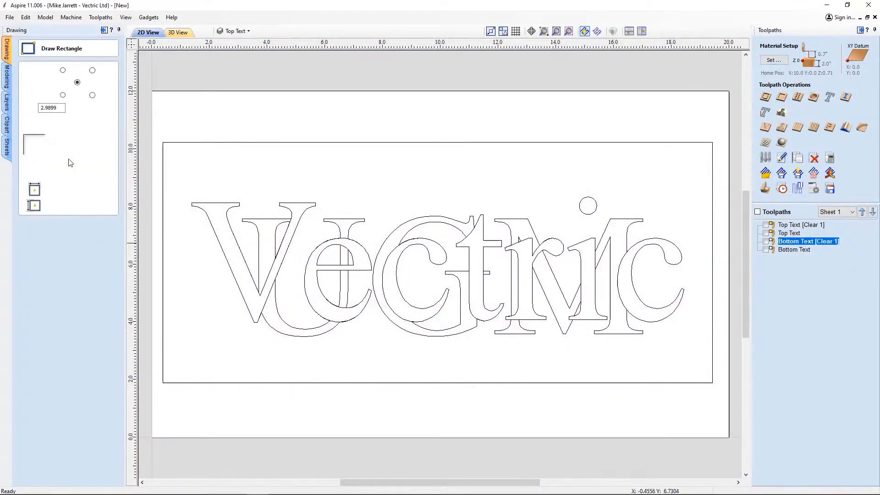
pyautogui.click(88, 189)
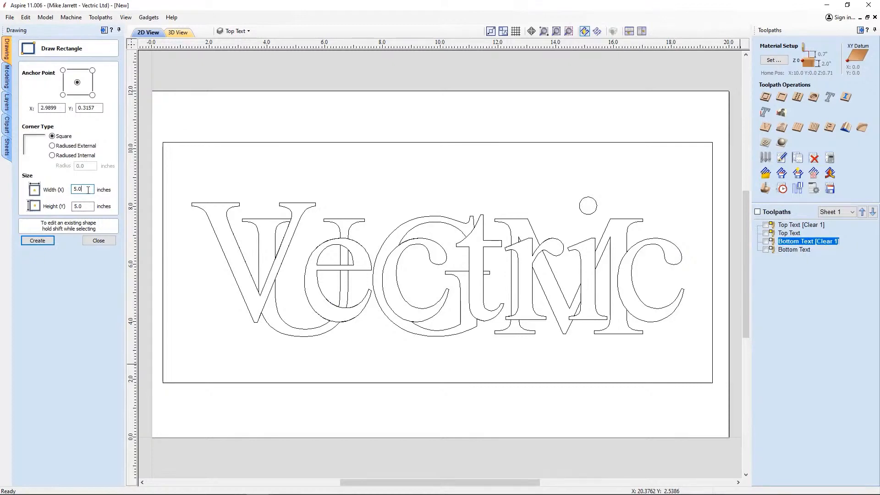
# Step: Try evaluating the constant pi as the rectangle's width, and clear the entry
pyautogui.doubleClick(73, 190)
pyautogui.write('p')
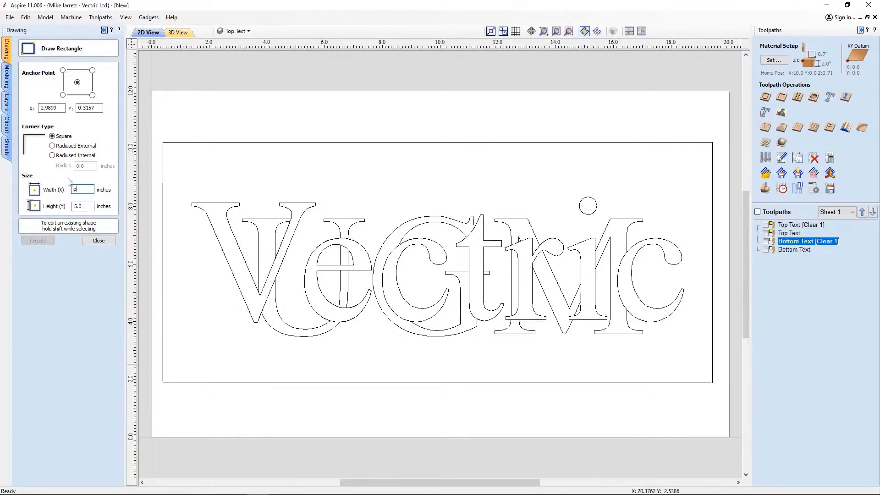
pyautogui.write('i')
pyautogui.press('=')
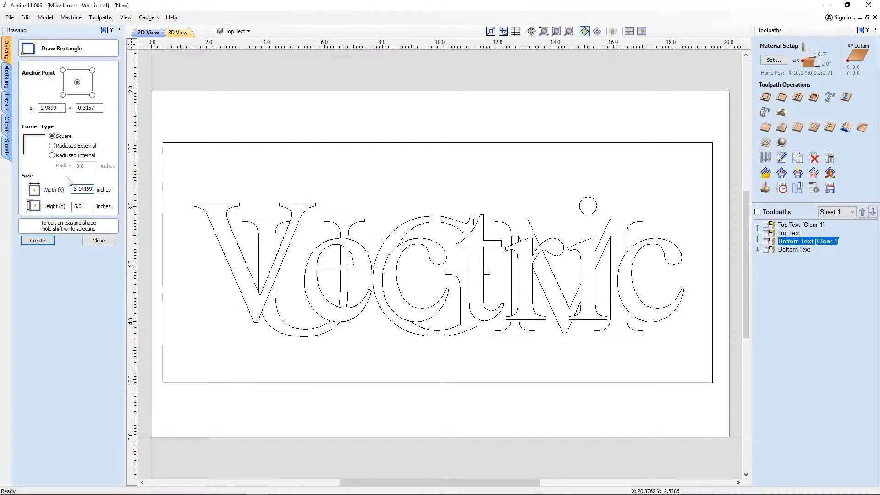
pyautogui.hotkey('ctrl', 'a')
pyautogui.press('BackSpace')
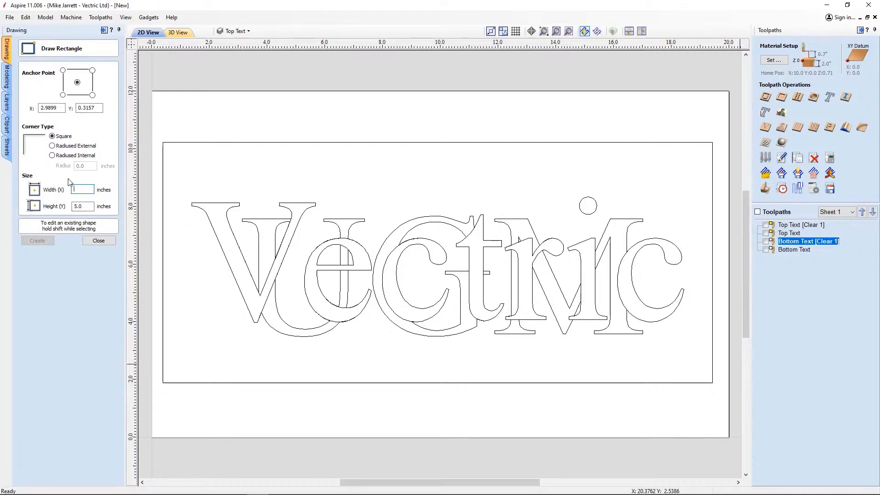
# Step: Create a document variable named sqrt2 with the value 1.414 as the rectangle's width, and evaluate it to a number
pyautogui.rightClick(92, 192)
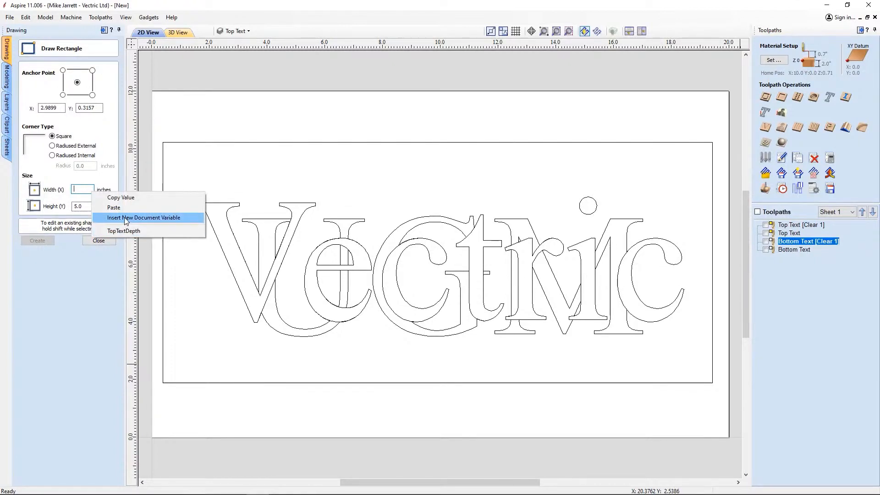
pyautogui.click(126, 218)
pyautogui.write('sqr')
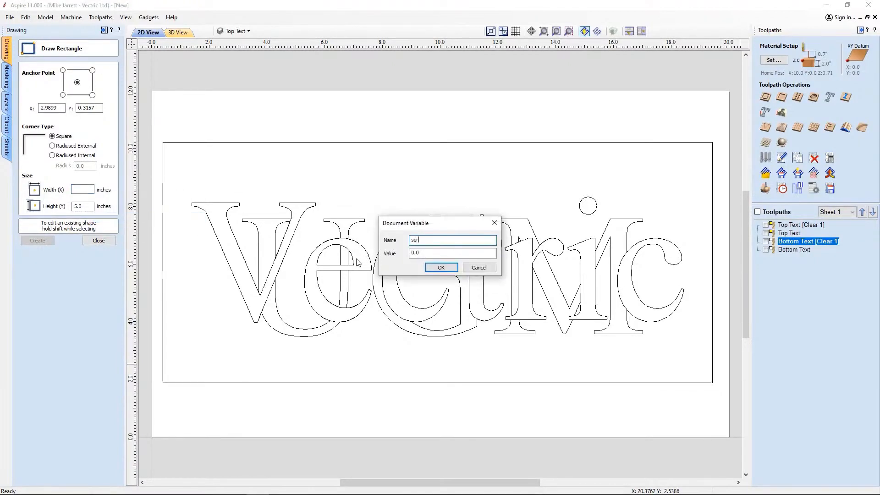
pyautogui.write('t2')
pyautogui.press('Tab')
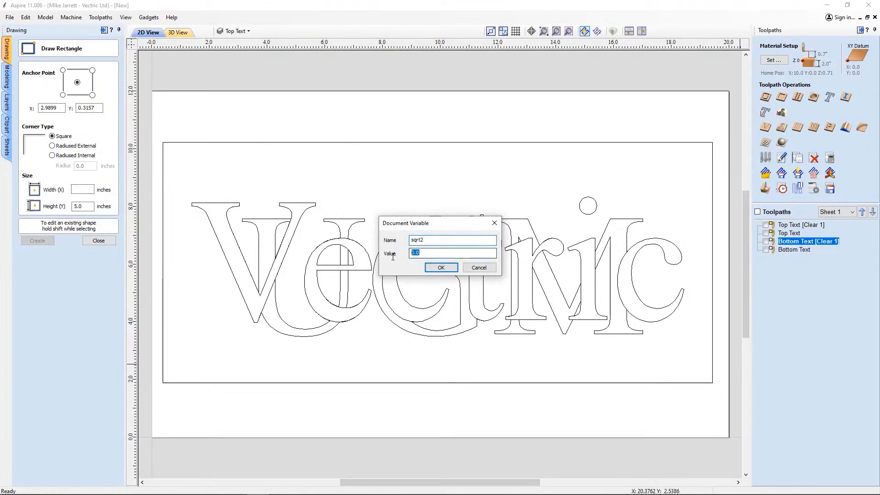
pyautogui.write('1.414')
pyautogui.click(441, 267)
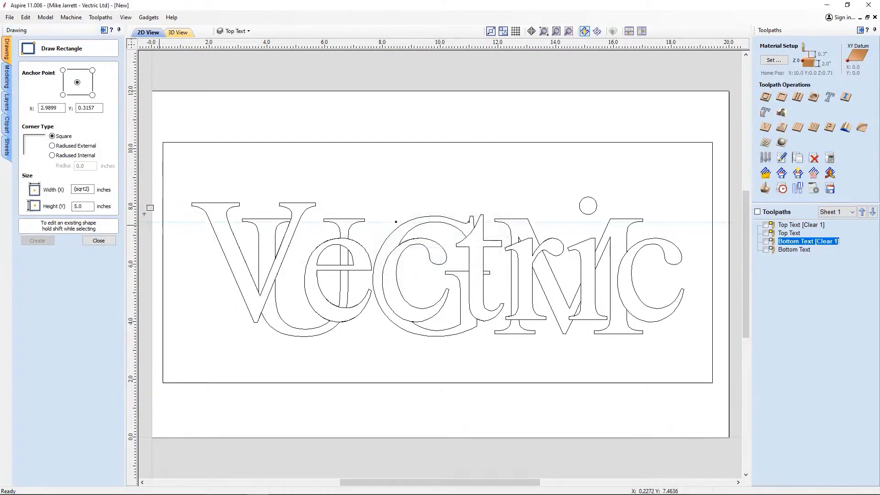
pyautogui.click(91, 189)
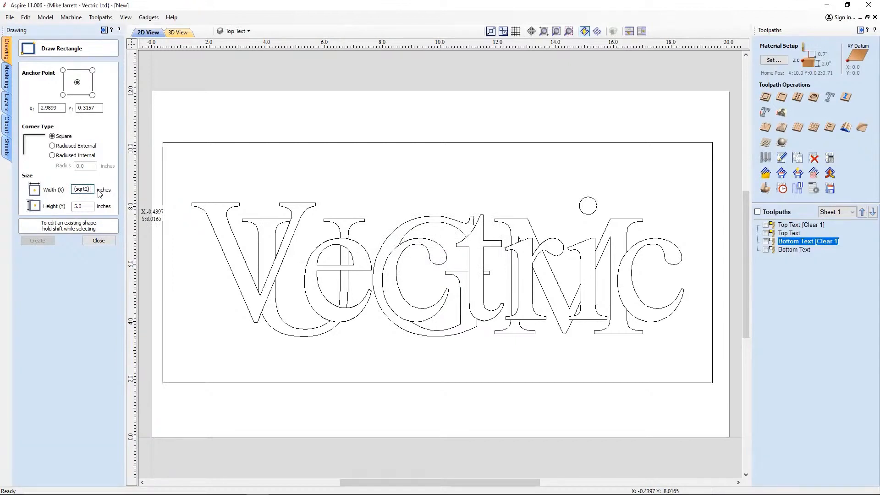
pyautogui.press('=')
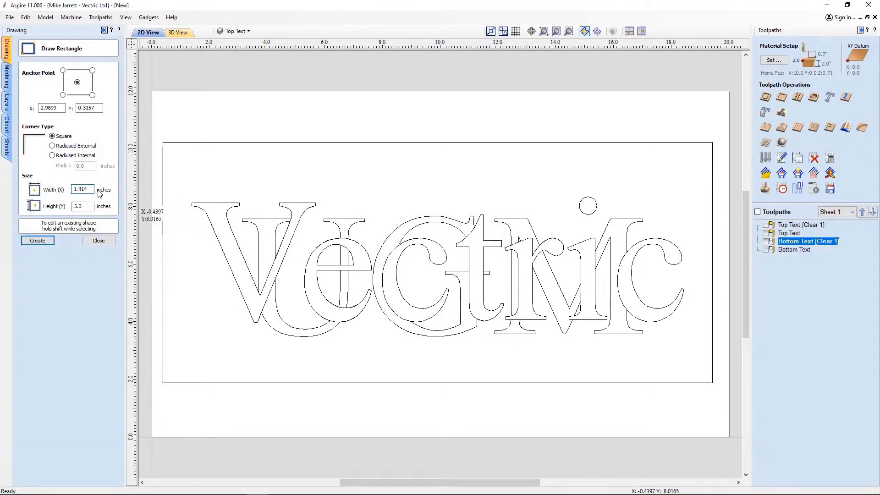
# Step: Set the rectangle's height to 2 times the sqrt2 variable and evaluate the expression to a number
pyautogui.press('Tab')
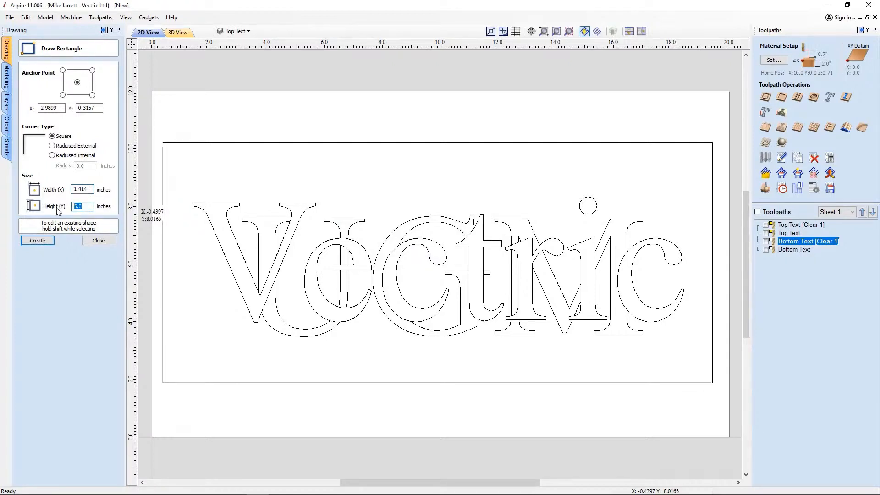
pyautogui.write('2 *')
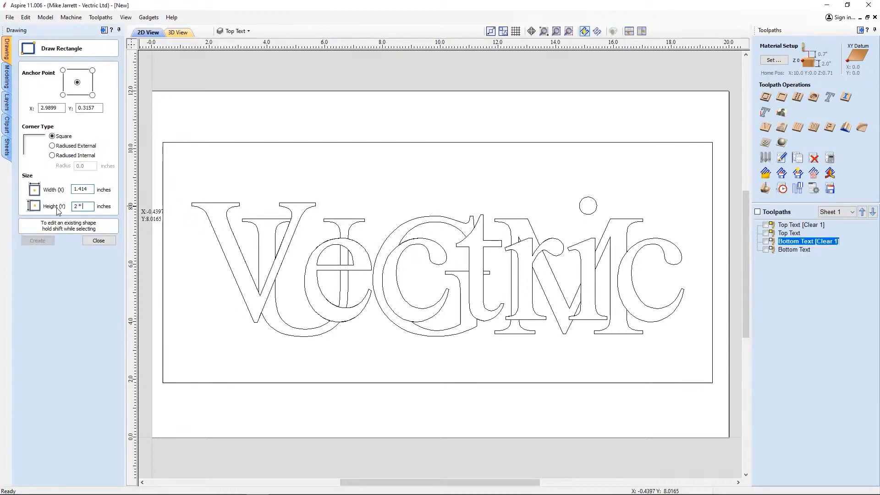
pyautogui.rightClick(88, 206)
pyautogui.click(113, 254)
pyautogui.write('=')
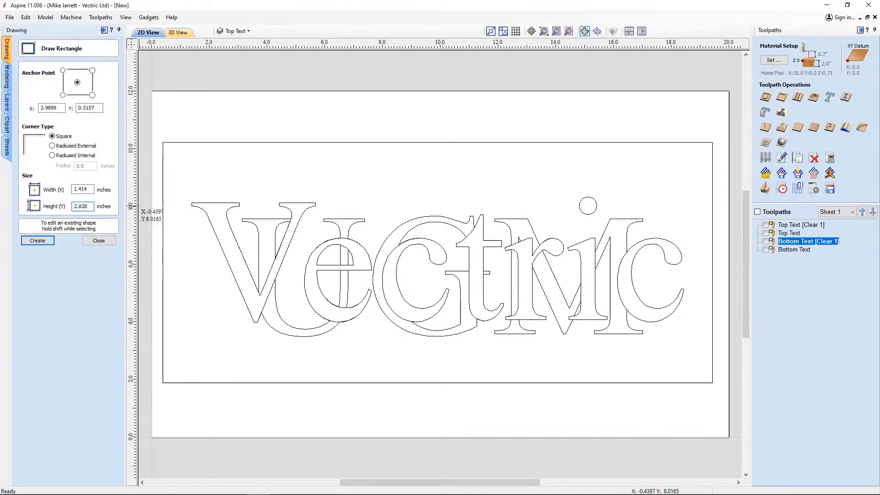
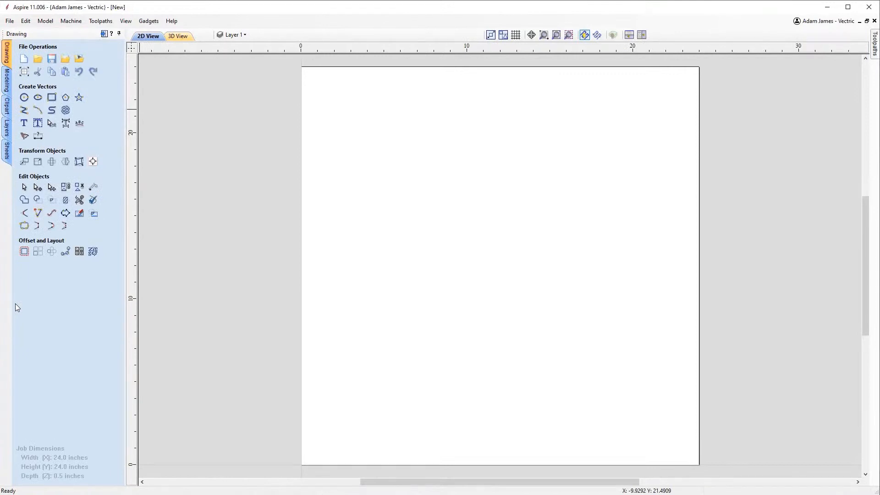
# Step: Add two new layers to the blank 24 by 24 inch job, named CutOut and HoldDown
pyautogui.click(7, 130)
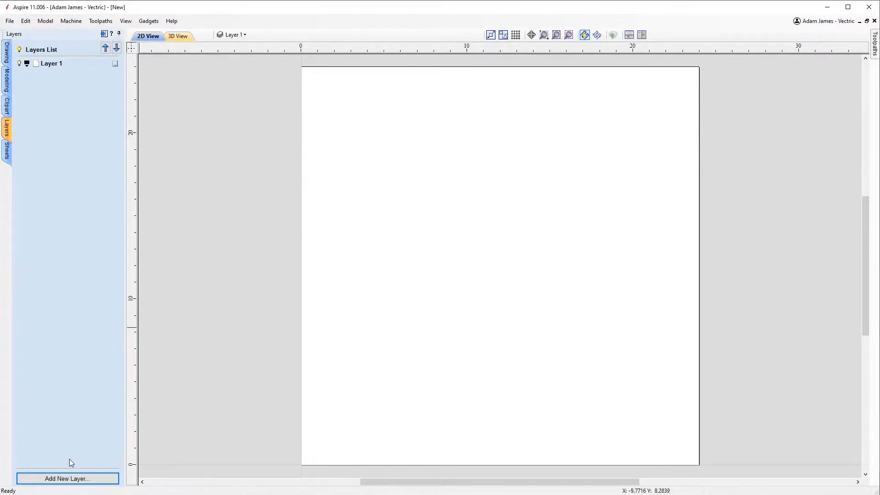
pyautogui.click(68, 478)
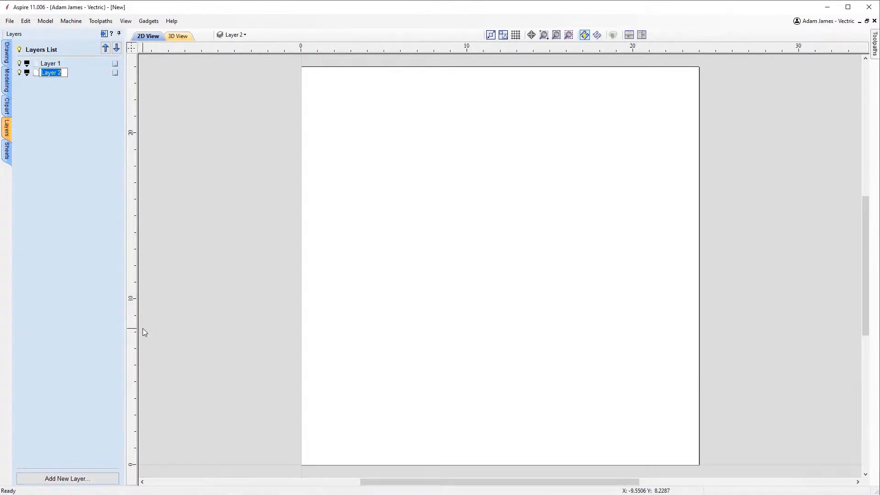
pyautogui.write('CutOut')
pyautogui.click(56, 478)
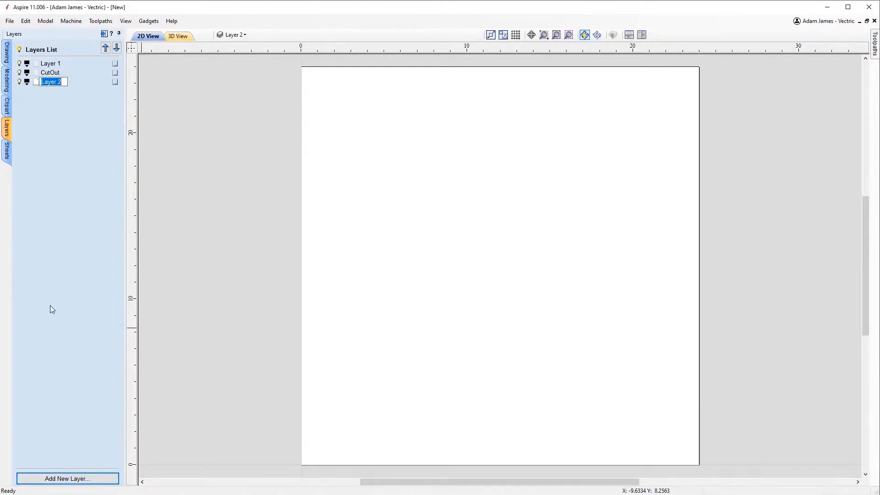
pyautogui.write('How')
pyautogui.press('BackSpace')
pyautogui.write('ldDown')
pyautogui.press('Return')
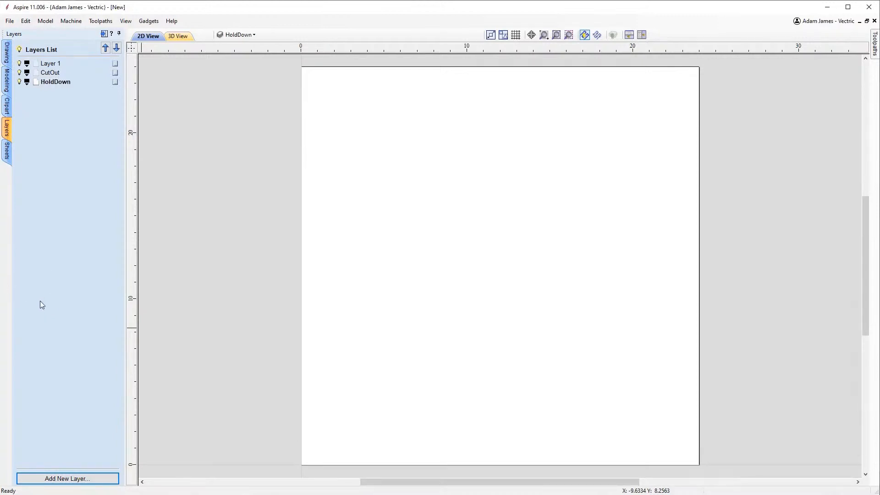
# Step: Add three more layers named Dowels, Dimensions and Reference
pyautogui.click(87, 473)
pyautogui.write('Dowels')
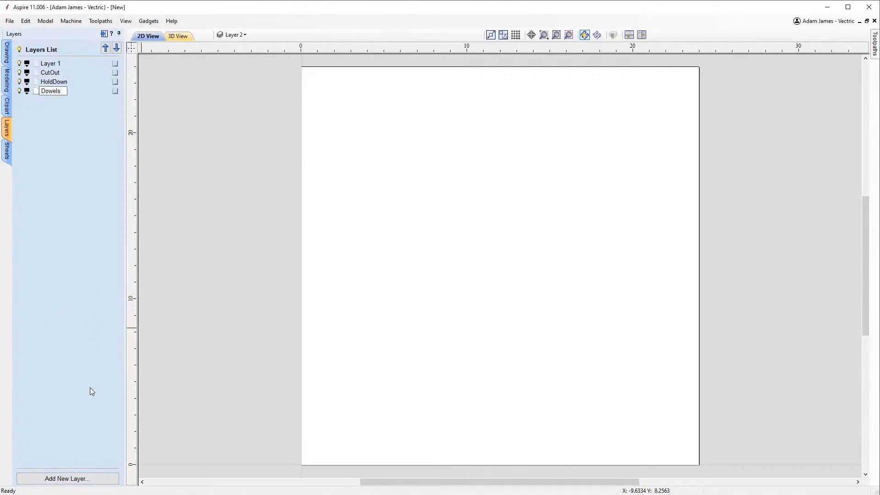
pyautogui.press('Return')
pyautogui.click(92, 477)
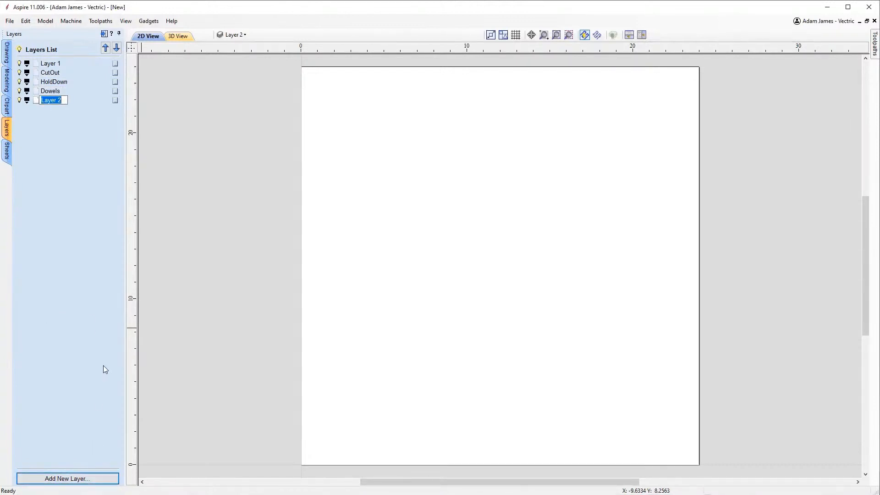
pyautogui.write('Dimensions')
pyautogui.press('Return')
pyautogui.click(65, 477)
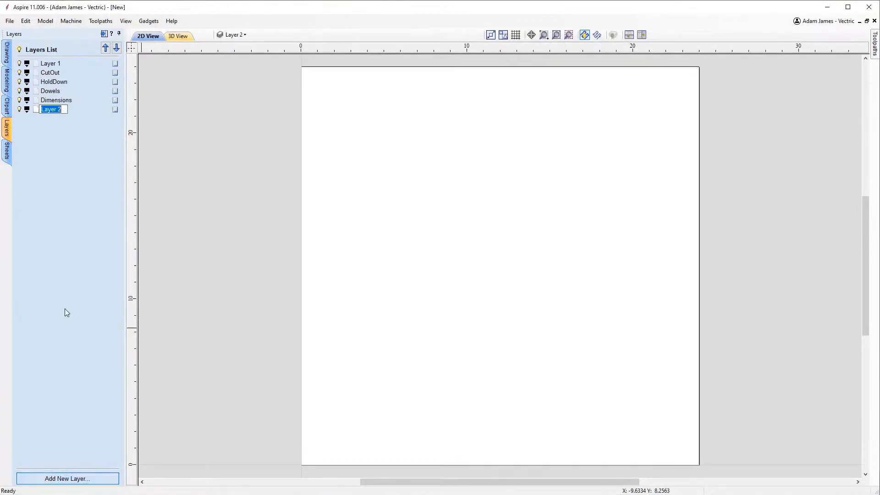
pyautogui.write('Re')
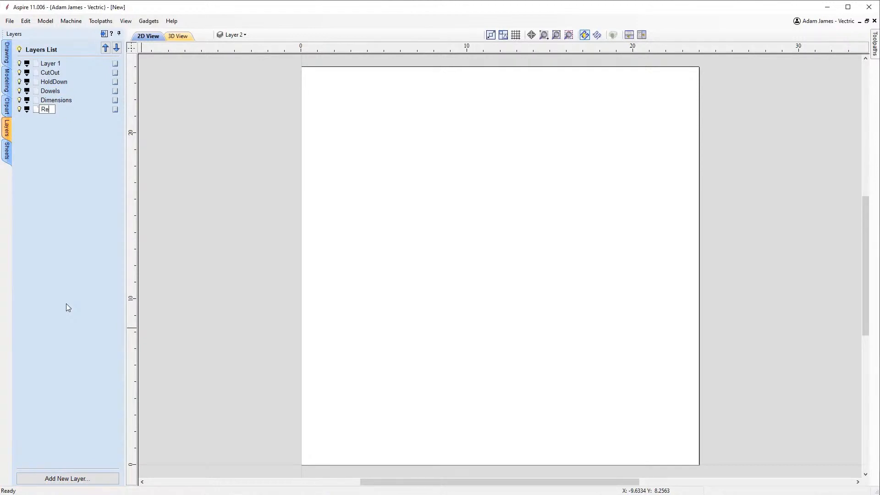
pyautogui.write('ference')
pyautogui.press('Return')
# Step: Hide the Dimensions and Reference layers and give the Dowels layer a teal colour
pyautogui.click(20, 109)
pyautogui.click(28, 92)
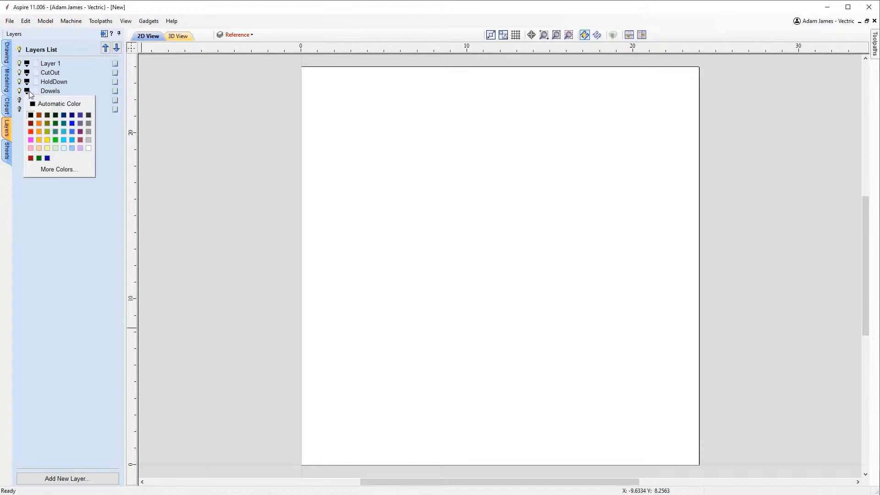
pyautogui.click(61, 122)
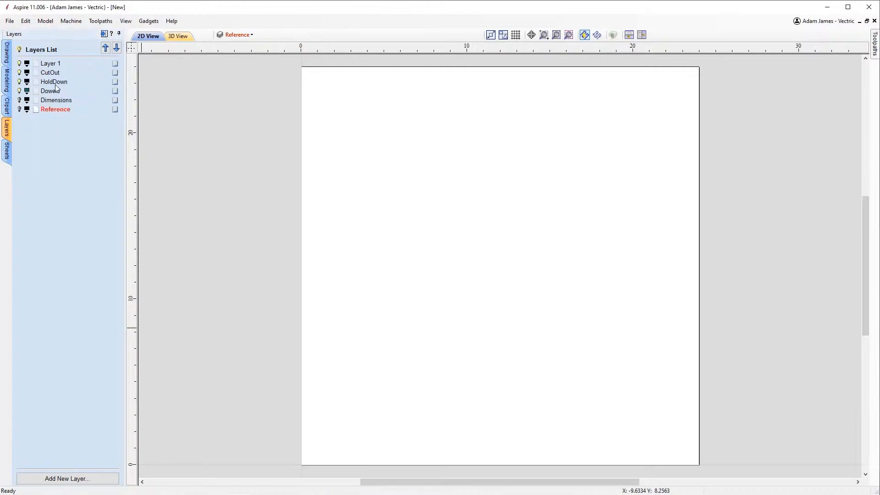
# Step: Make Layer 1 the active layer and save the job as a template, replacing the existing WithLayers.crvt3d
pyautogui.click(54, 66)
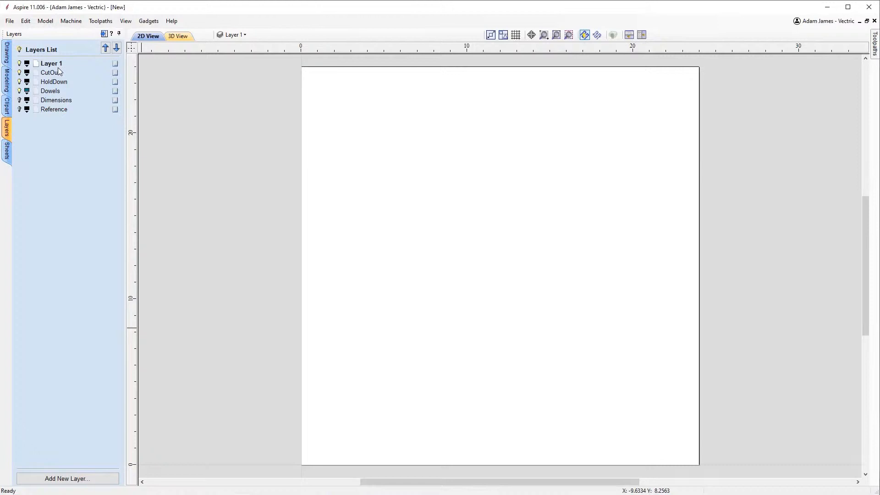
pyautogui.click(10, 22)
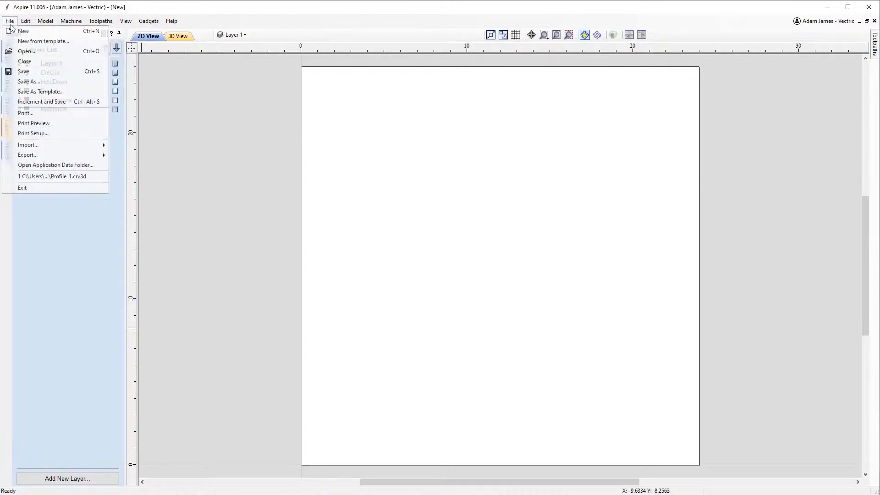
pyautogui.click(43, 94)
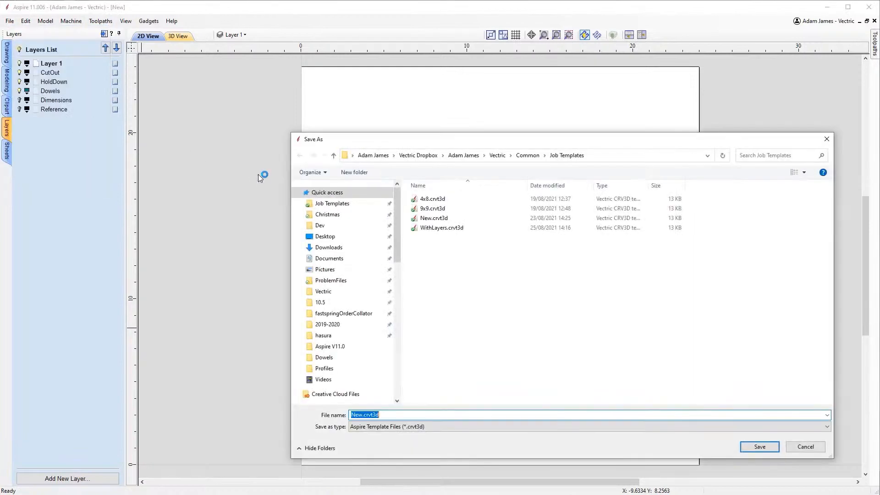
pyautogui.click(442, 229)
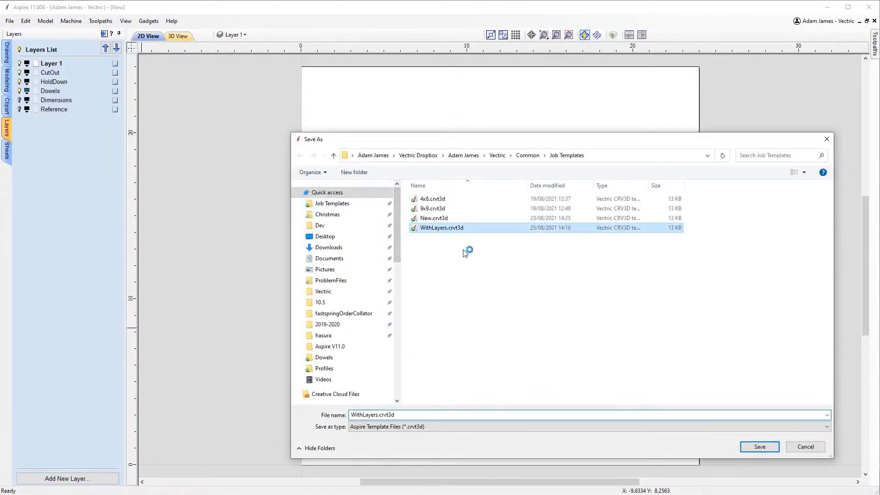
pyautogui.click(750, 447)
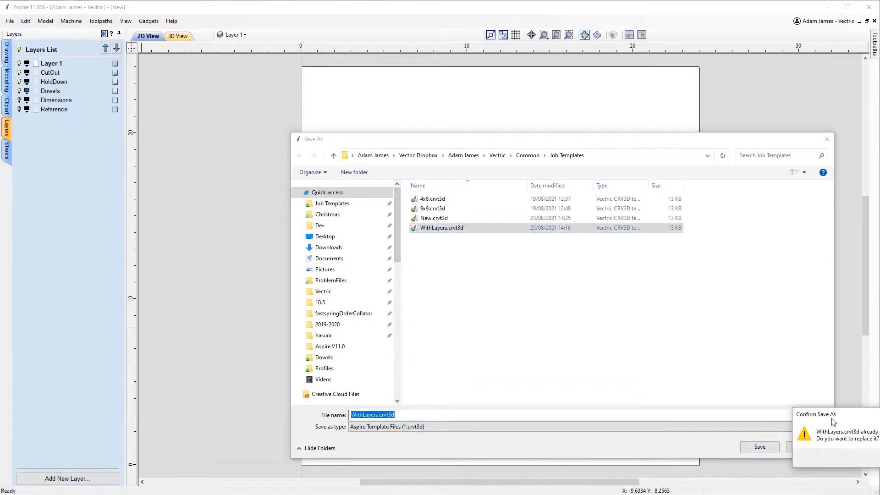
pyautogui.moveTo(833, 422); pyautogui.dragTo(573, 305)
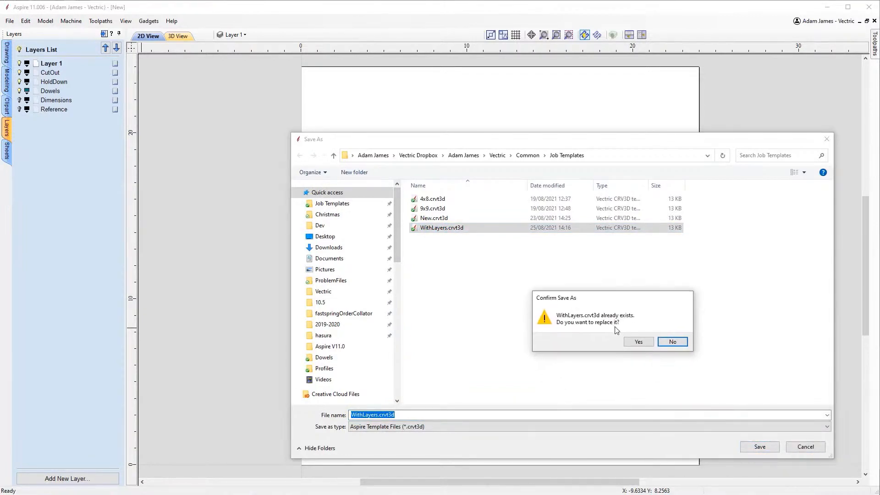
pyautogui.click(637, 343)
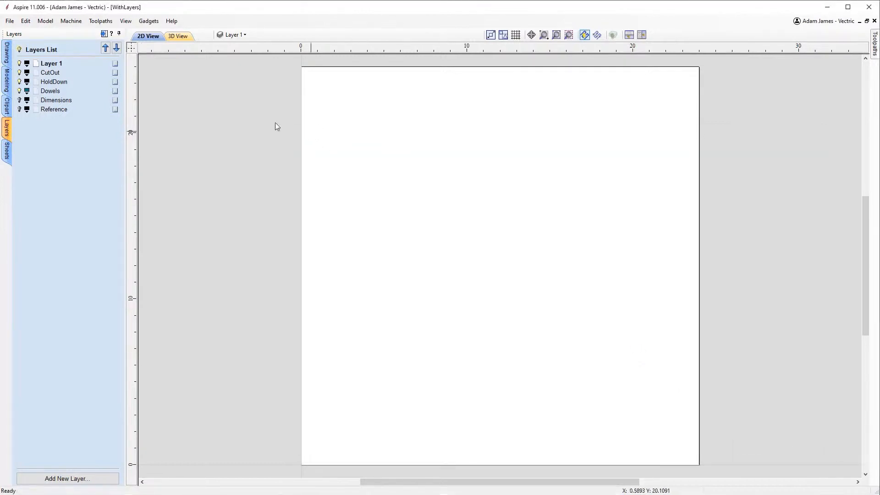
# Step: Close the WithLayers file without saving further changes
pyautogui.click(11, 25)
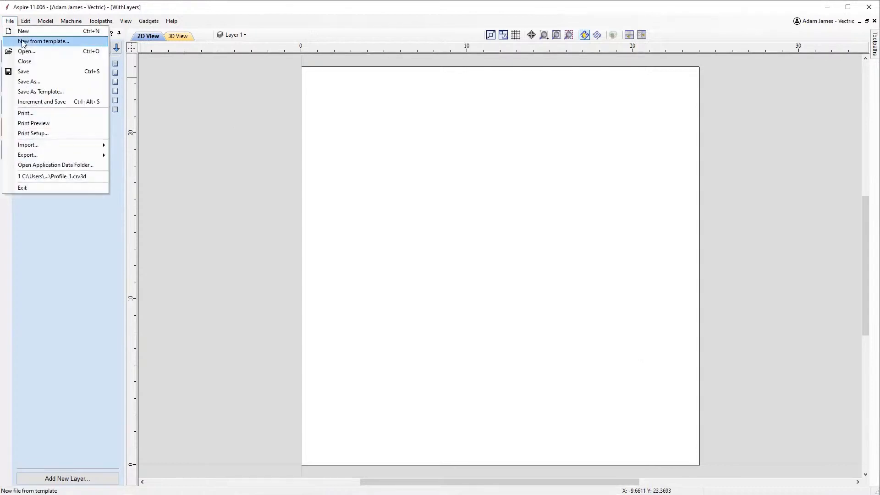
pyautogui.click(18, 63)
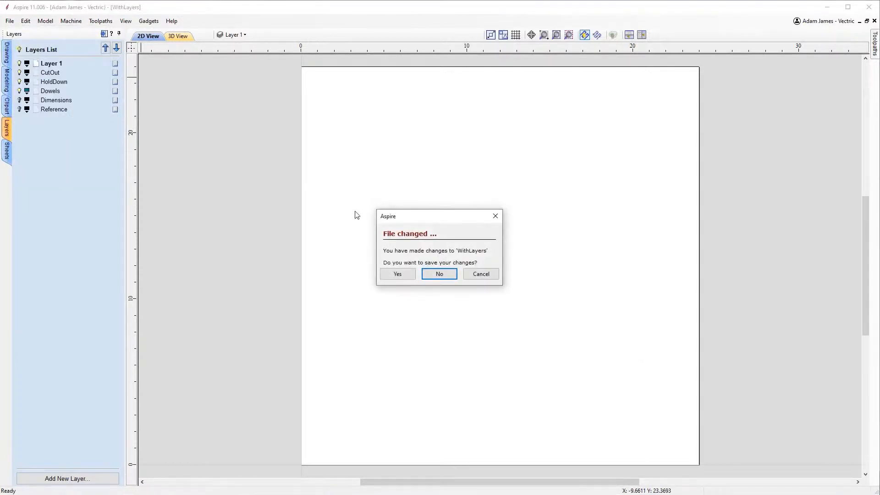
pyautogui.click(436, 276)
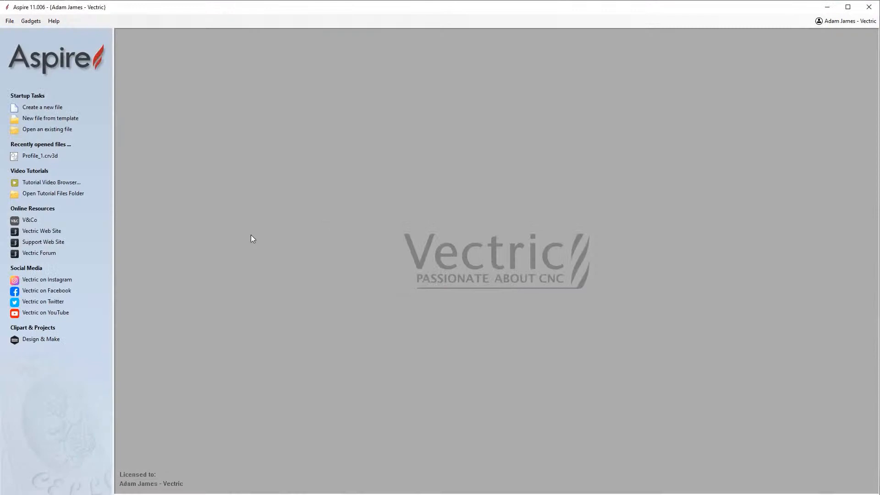
# Step: Create a new file from the WithLayers.crvt3d template, keeping its job setup, and review its layer list
pyautogui.click(61, 122)
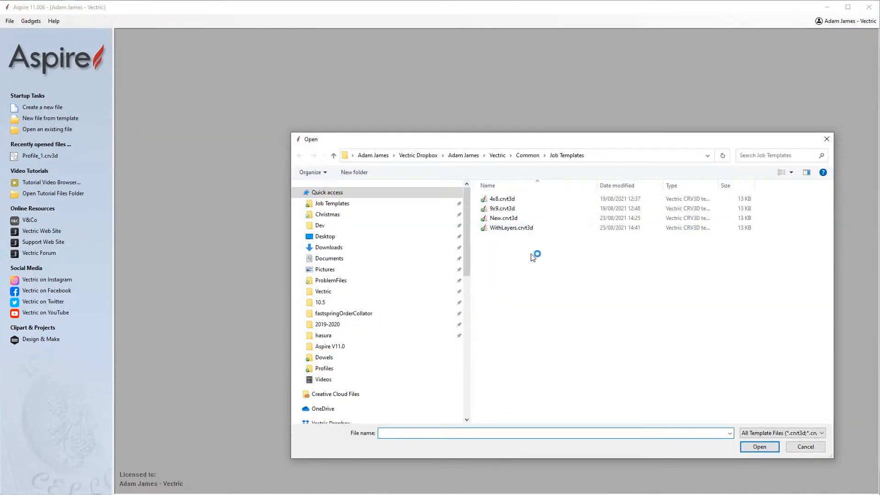
pyautogui.click(526, 229)
pyautogui.click(761, 448)
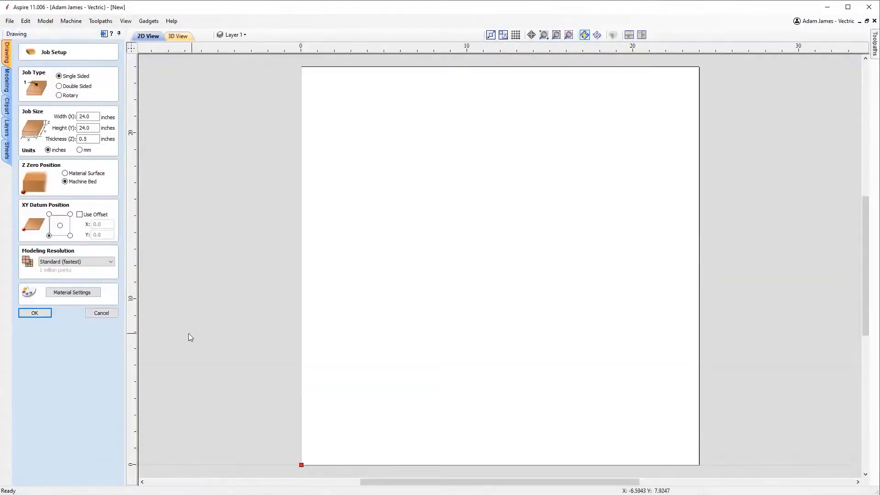
pyautogui.click(35, 313)
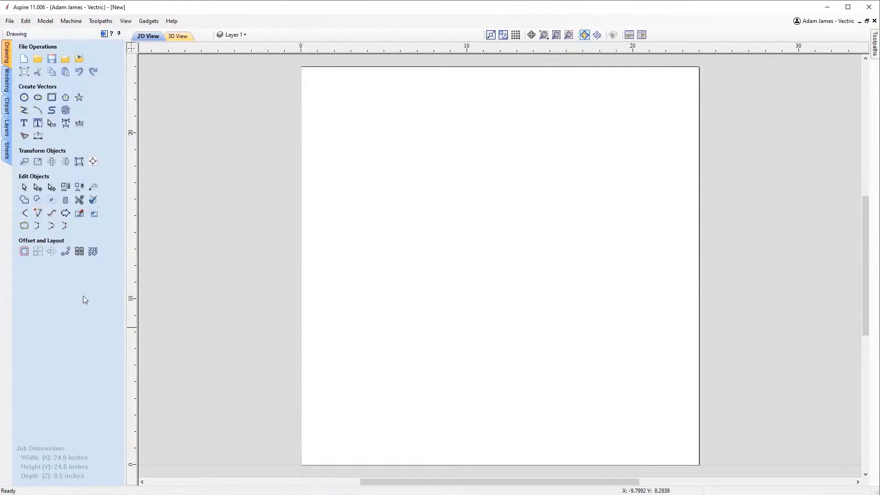
pyautogui.click(234, 35)
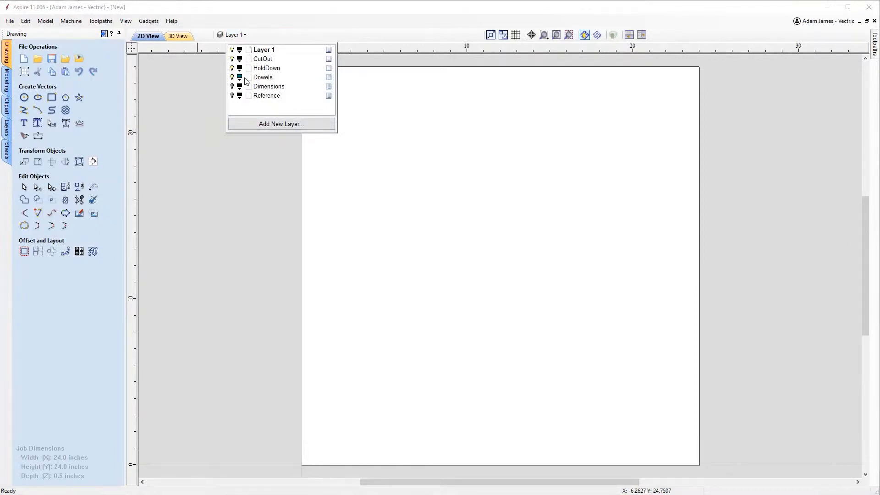
pyautogui.click(374, 237)
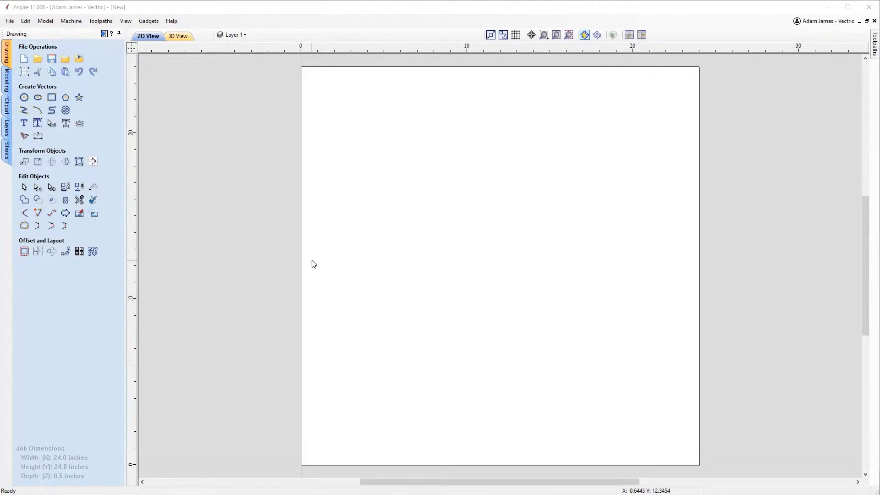
# Step: Place two Dowel_1_4in circles from the 2D Geometry Dowels clipart folder near the sheet's upper-left and upper-right corners
pyautogui.click(5, 107)
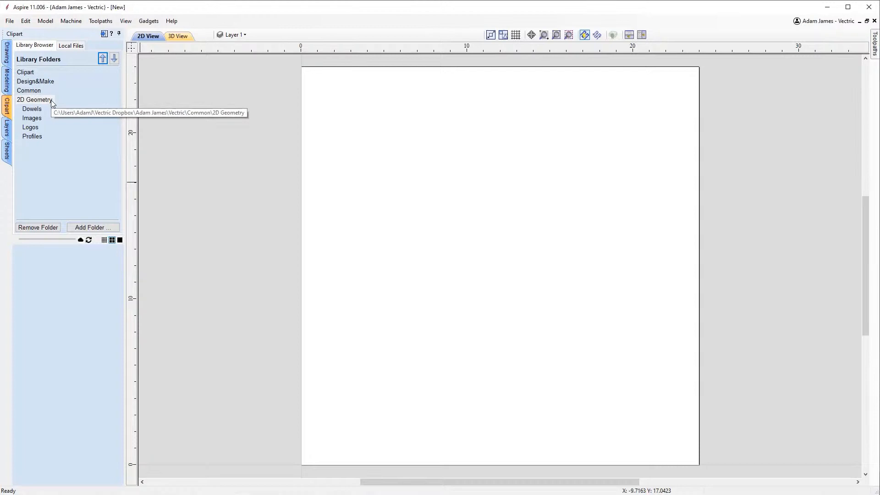
pyautogui.click(39, 109)
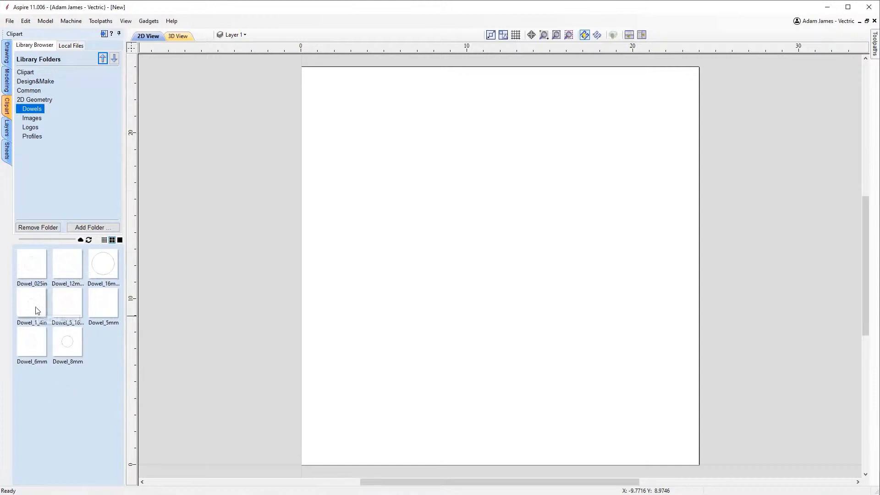
pyautogui.moveTo(36, 309); pyautogui.dragTo(365, 126)
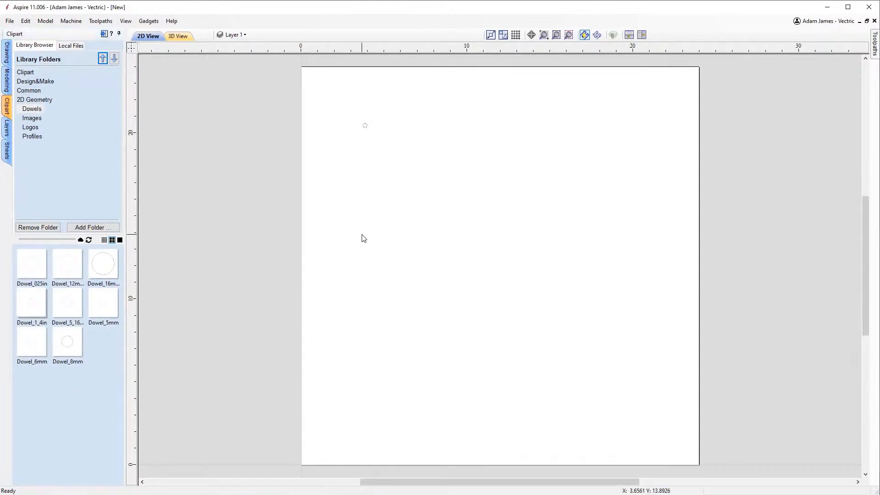
pyautogui.scroll(3, 363, 146)
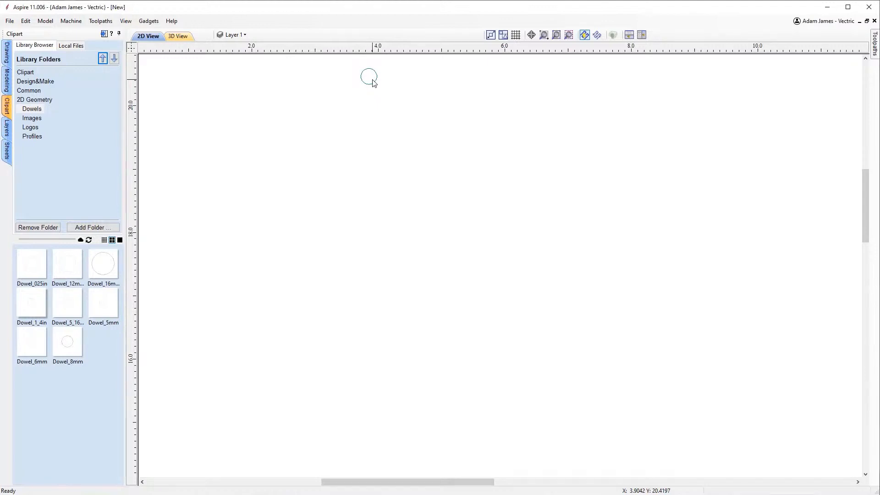
pyautogui.scroll(-2, 258, 200)
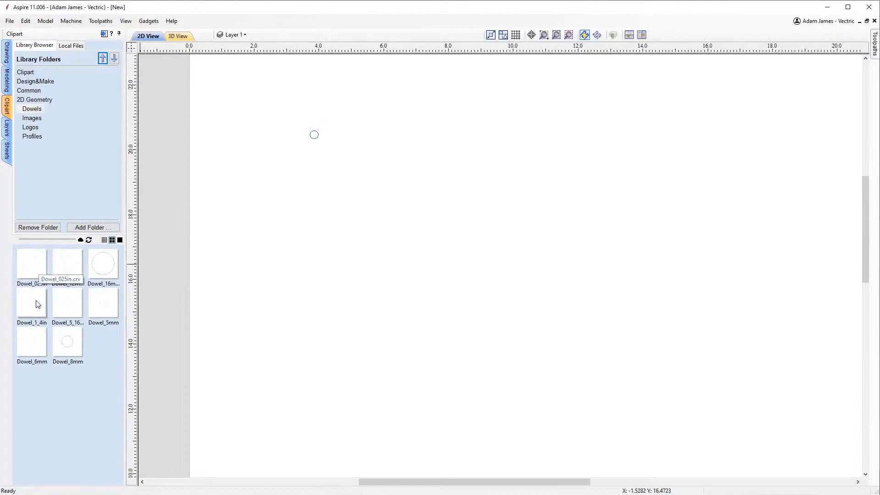
pyautogui.moveTo(38, 304); pyautogui.dragTo(756, 137)
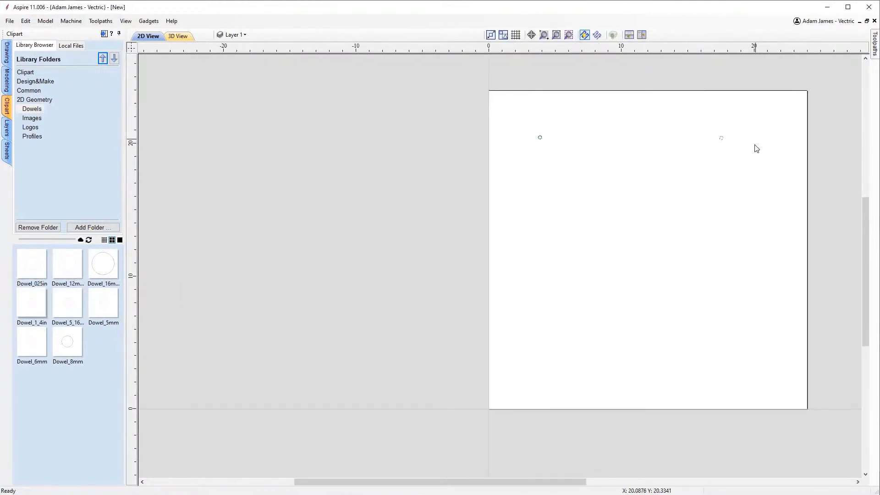
# Step: Place two more Dowel_1_4in circles near the sheet's lower-left and lower-right corners and bring up the toolpath commands
pyautogui.moveTo(38, 304); pyautogui.dragTo(537, 390)
pyautogui.moveTo(27, 306); pyautogui.dragTo(723, 381)
pyautogui.click(105, 35)
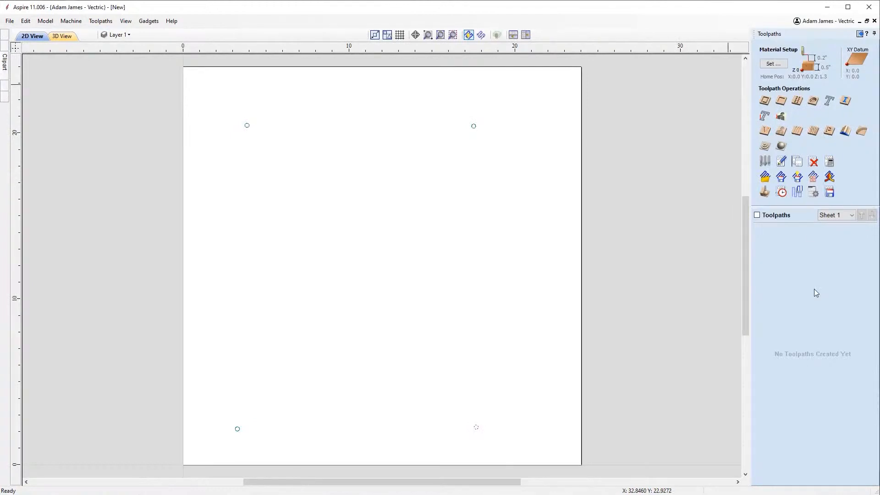
# Step: Load the DrillDowels.ToolpathTemplate toolpath template and recalculate all toolpaths for the placed dowel circles
pyautogui.click(773, 185)
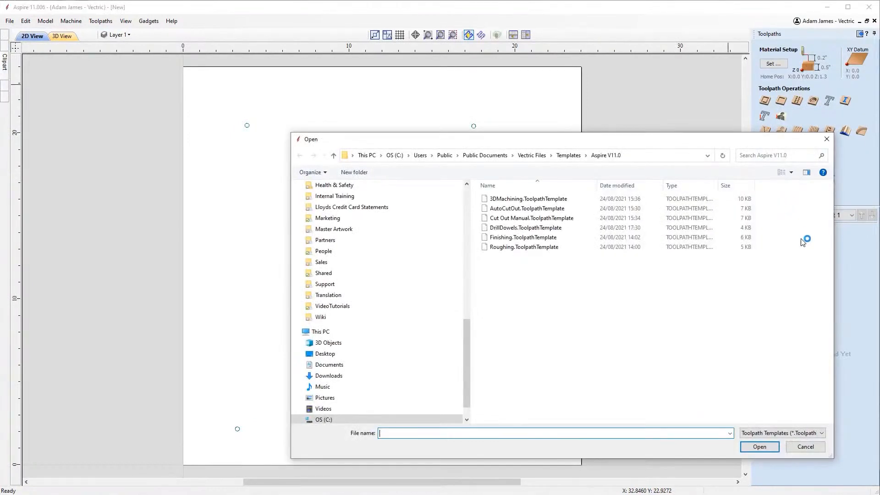
pyautogui.click(525, 227)
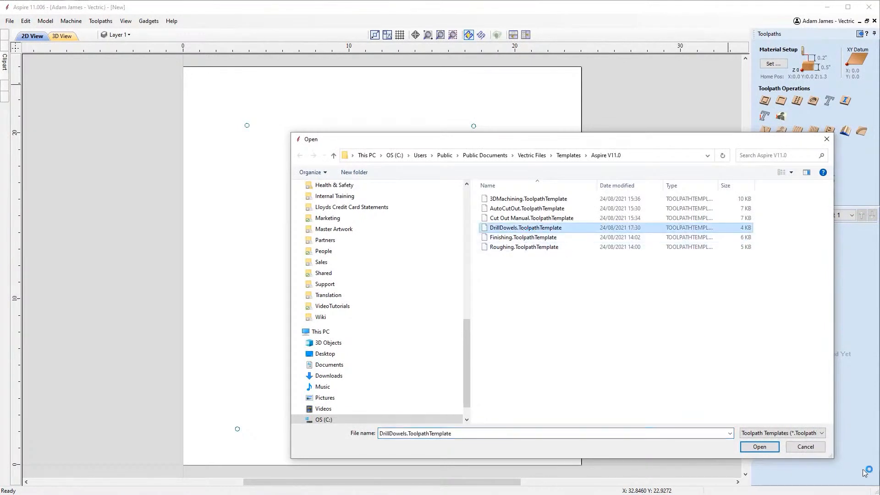
pyautogui.click(759, 446)
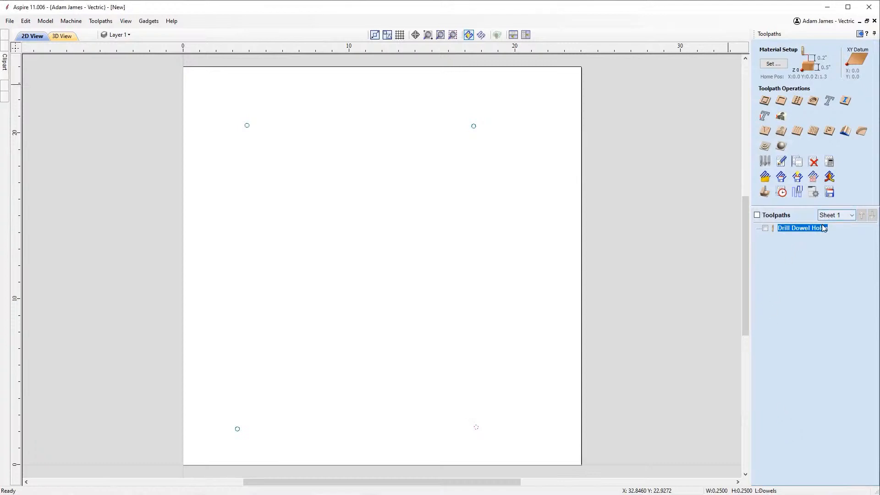
pyautogui.click(830, 177)
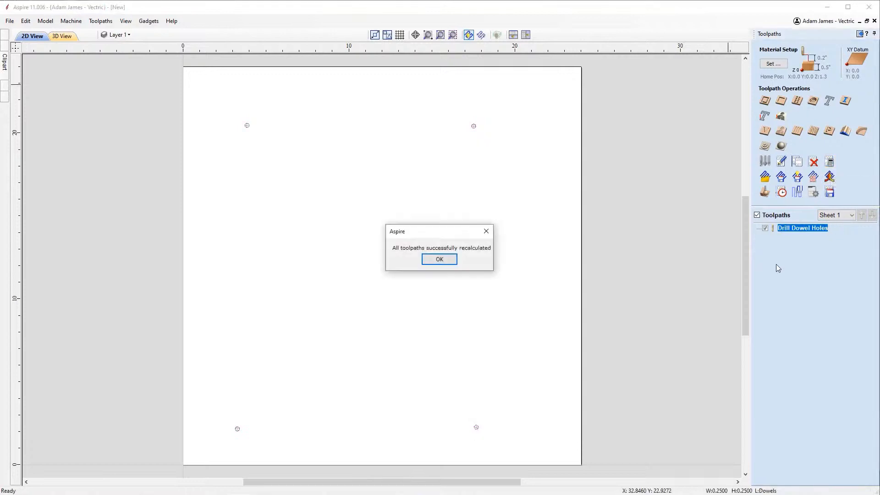
pyautogui.click(450, 261)
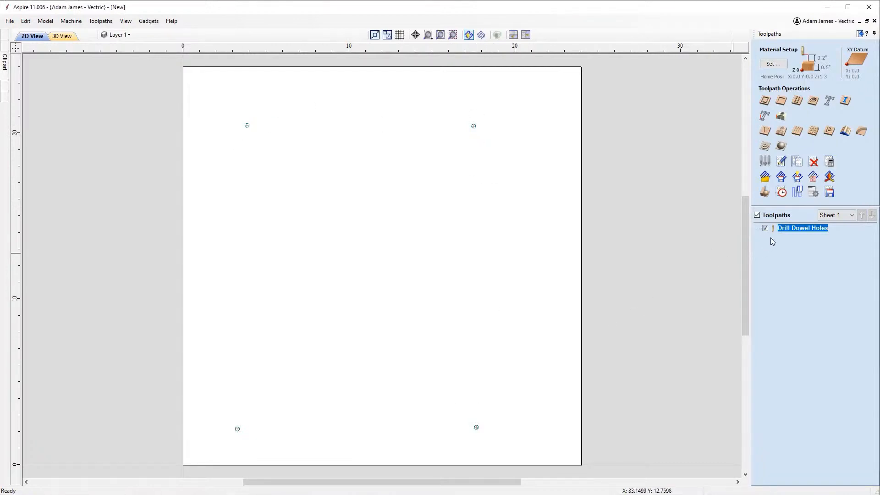
# Step: Examine the layer and vector filters in the Drill Dowel Holes toolpath's Vector Selector, switching off Associate with toolpath
pyautogui.doubleClick(790, 230)
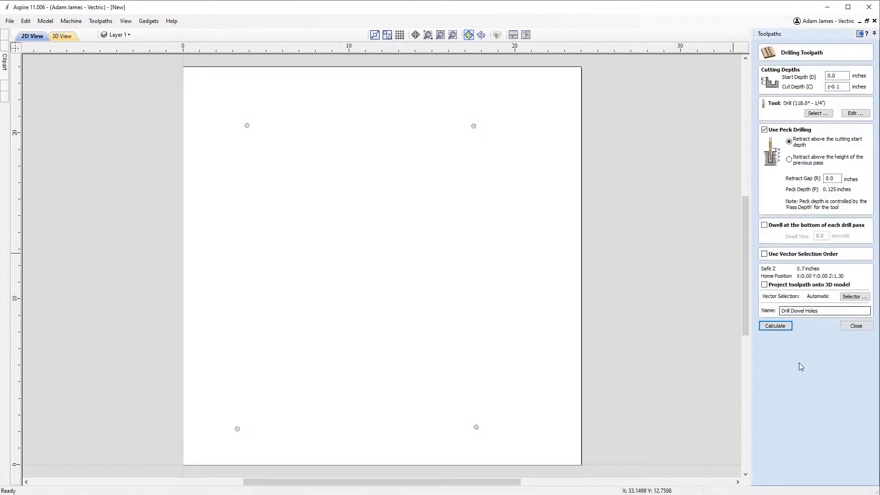
pyautogui.click(852, 301)
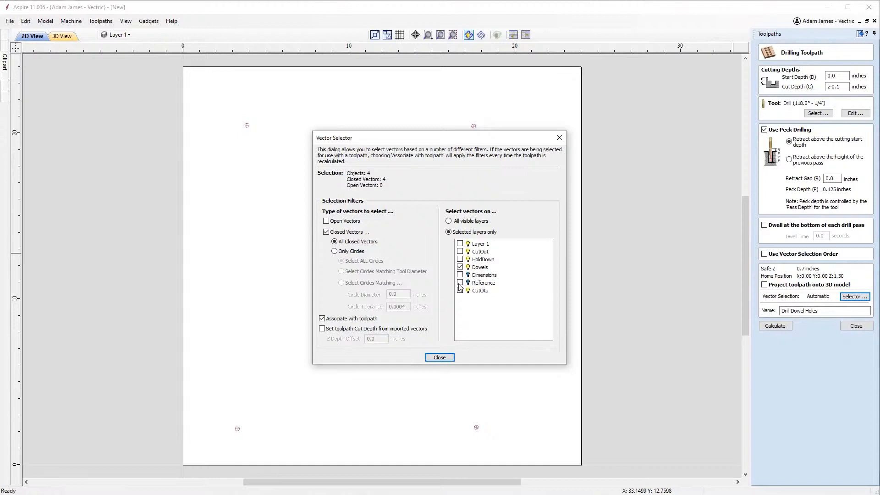
pyautogui.click(638, 373)
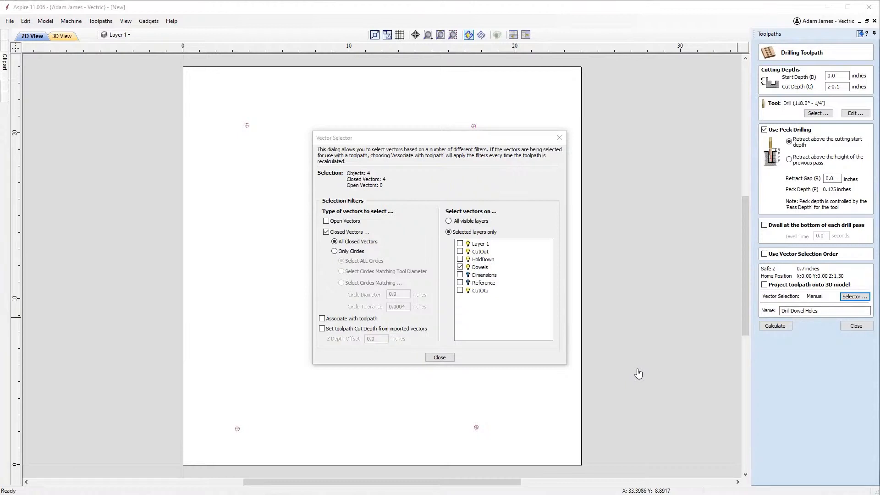
pyautogui.click(557, 140)
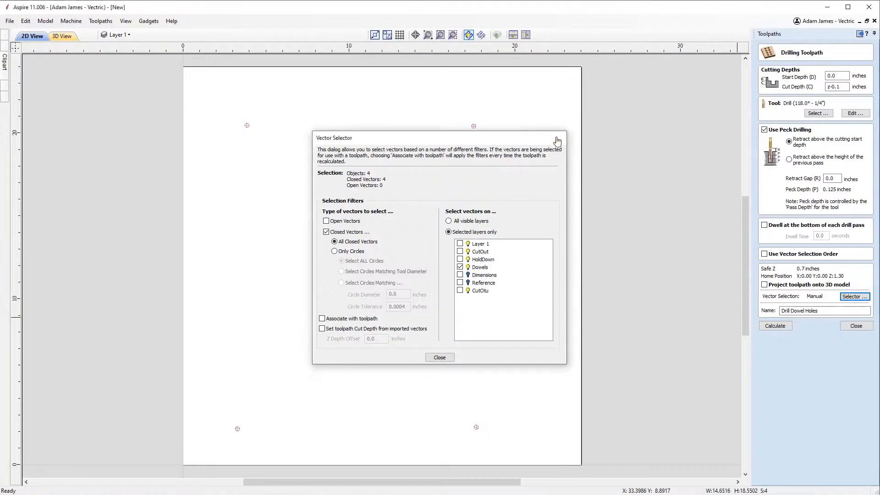
# Step: Open Toolpath_Templates_3.crv3d from the Projects UGM2021_Templates folder, discarding the changes to the new file
pyautogui.click(10, 21)
pyautogui.click(26, 58)
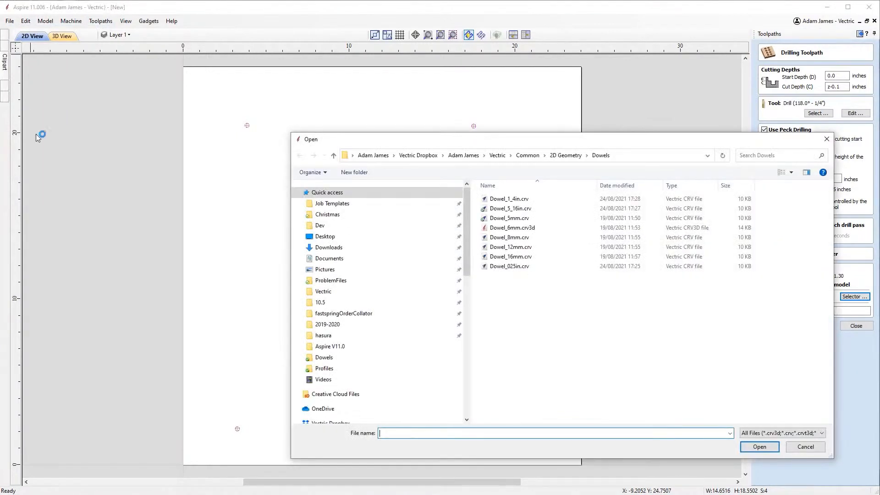
pyautogui.click(497, 155)
pyautogui.doubleClick(503, 208)
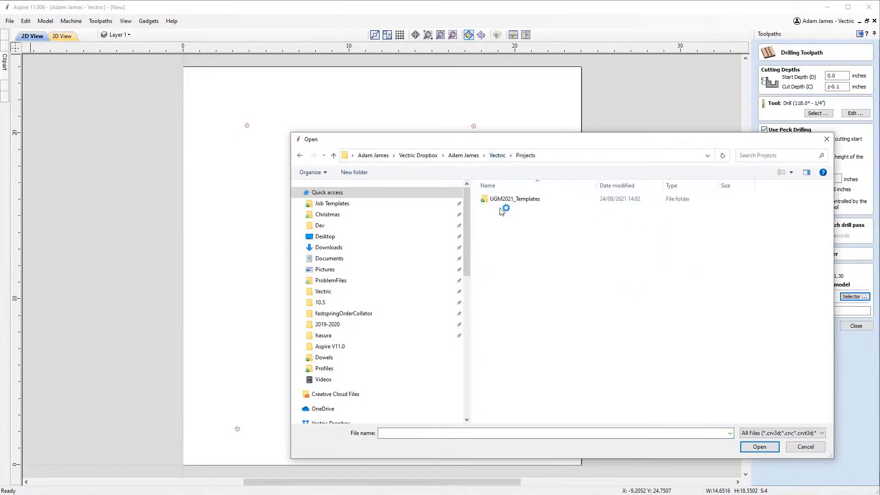
pyautogui.doubleClick(507, 200)
pyautogui.click(517, 228)
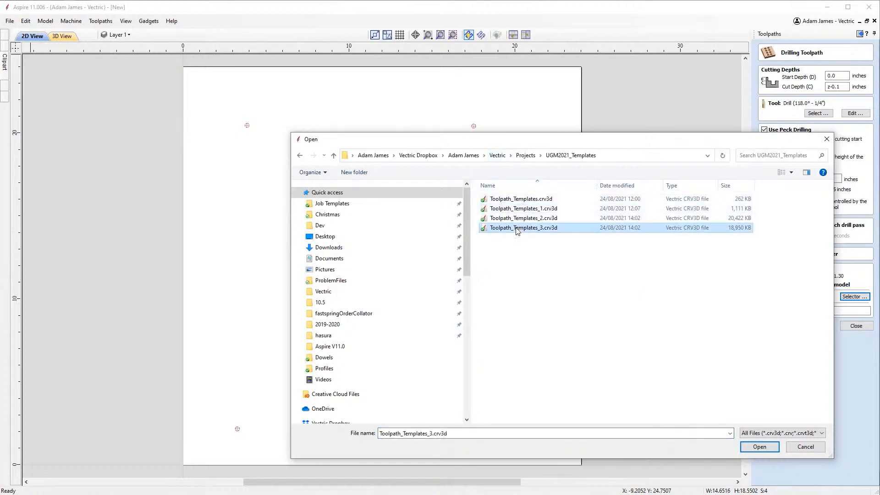
pyautogui.click(742, 447)
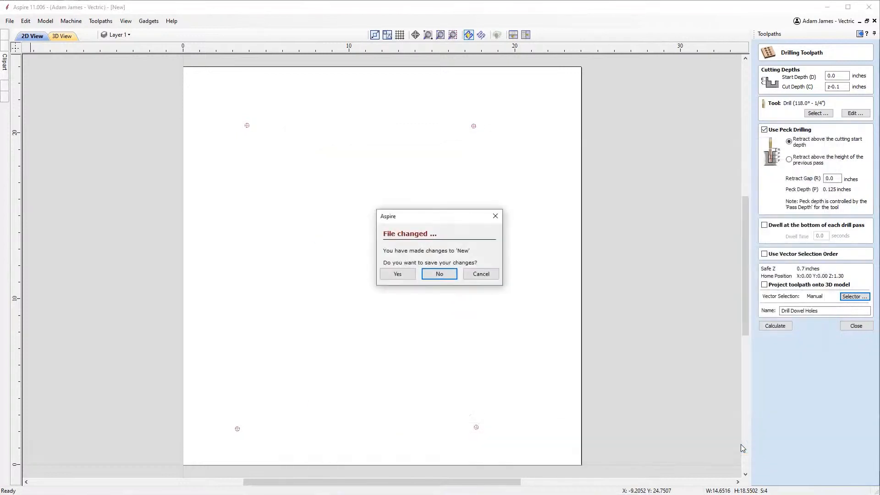
pyautogui.click(439, 274)
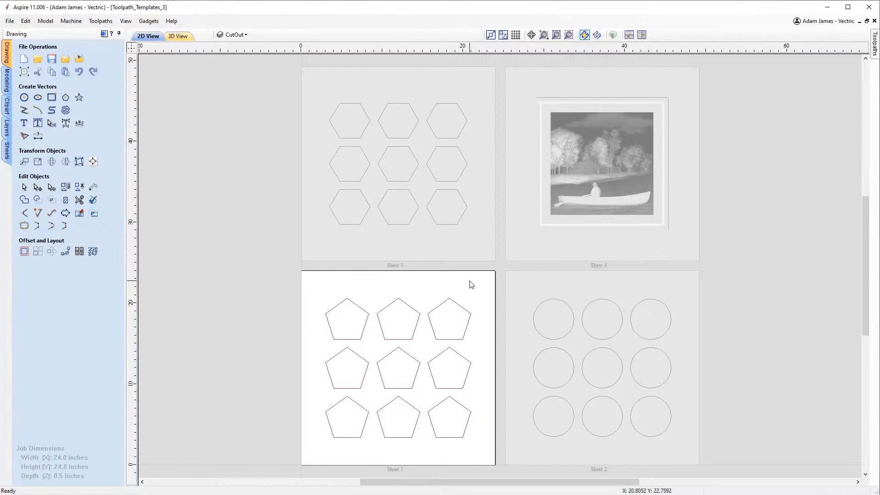
# Step: Check the Cut Out profile toolpath's cut depth and CutOut-layer vector selection on Sheet 1, and calculate the toolpath
pyautogui.press('F6')
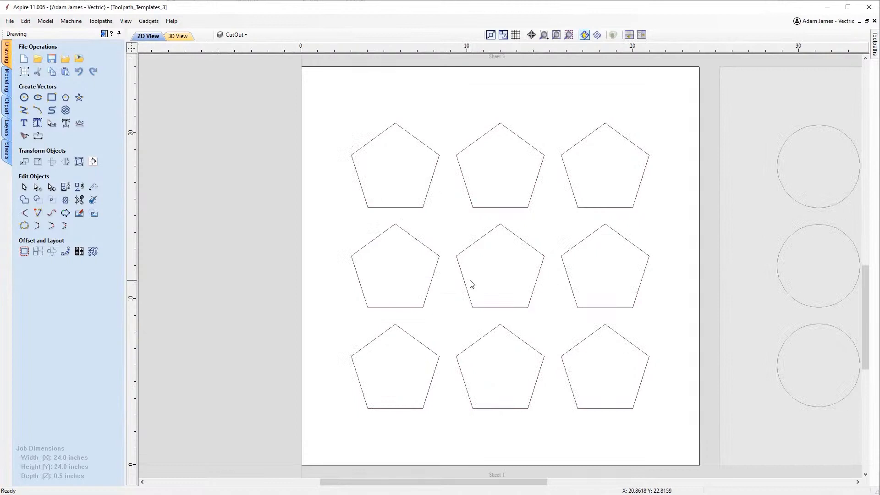
pyautogui.moveTo(875, 43)
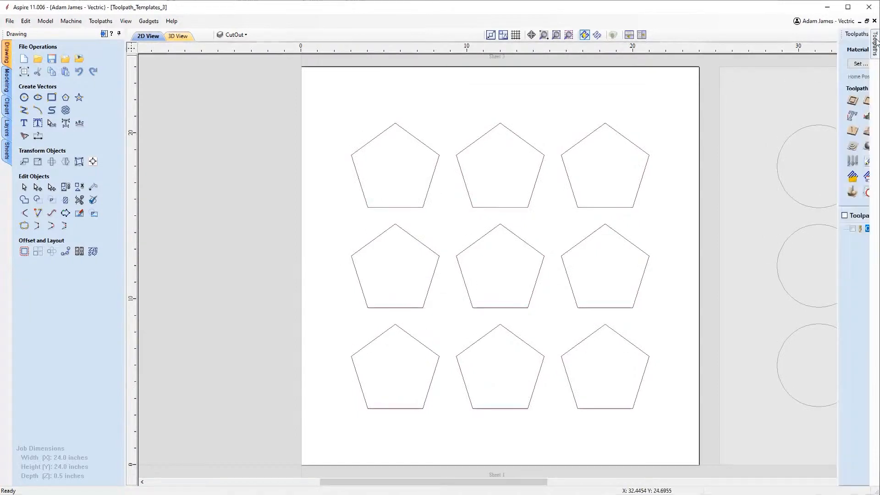
pyautogui.click(866, 36)
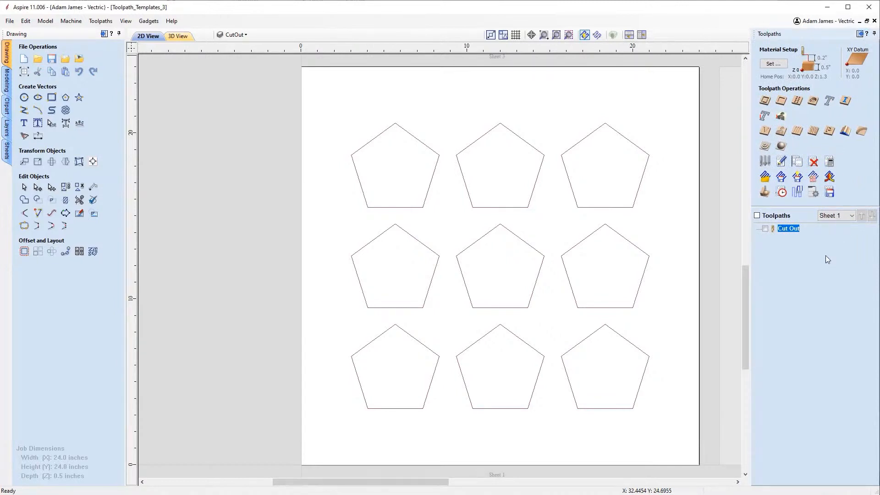
pyautogui.doubleClick(794, 230)
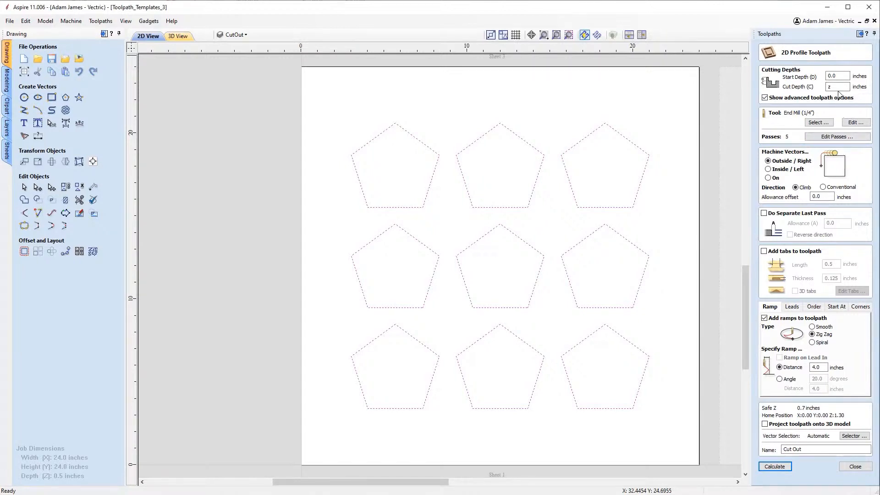
pyautogui.moveTo(836, 89)
pyautogui.click(851, 439)
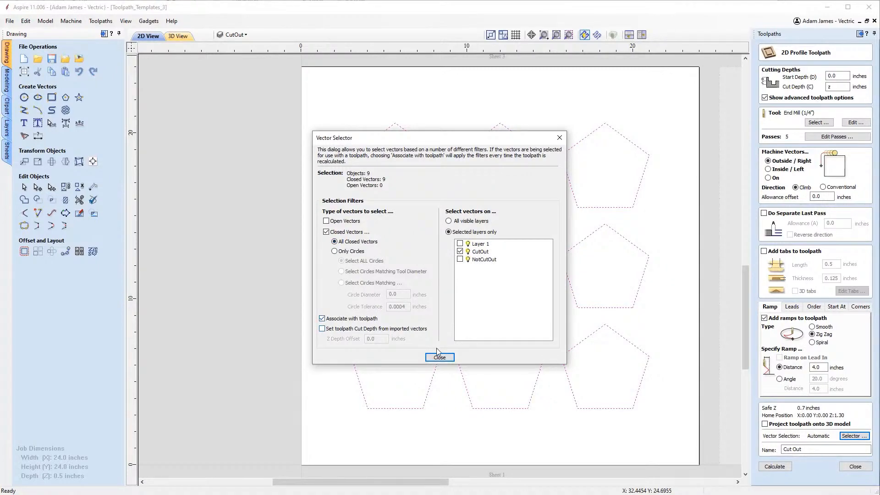
pyautogui.click(702, 425)
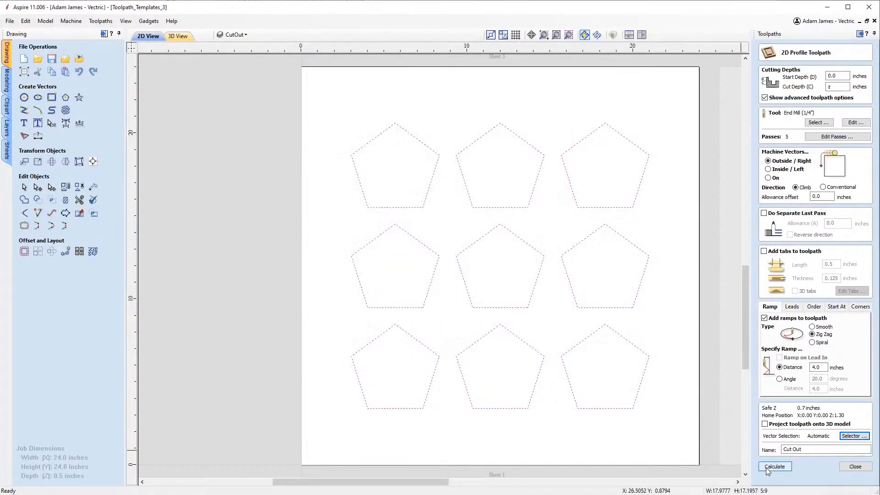
pyautogui.click(774, 466)
pyautogui.click(852, 466)
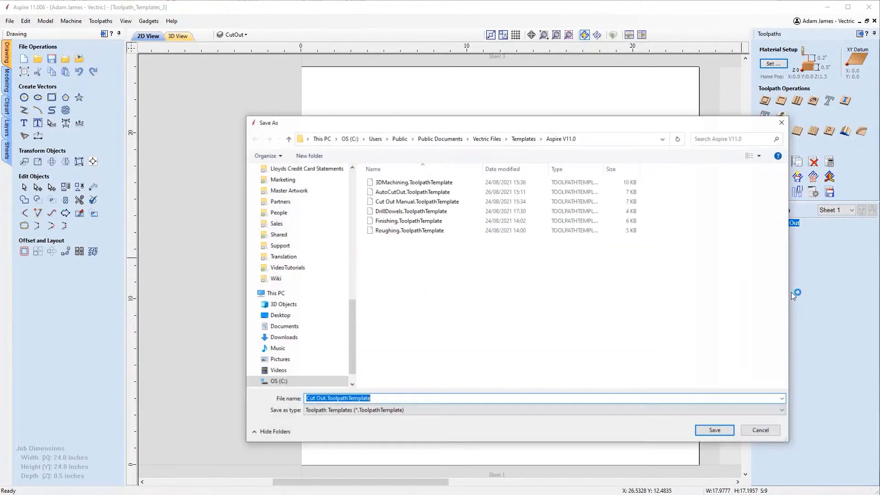
# Step: Save the Cut Out toolpath as a toolpath template, replacing the existing AutoCutOut.ToolpathTemplate
pyautogui.click(414, 193)
pyautogui.click(701, 428)
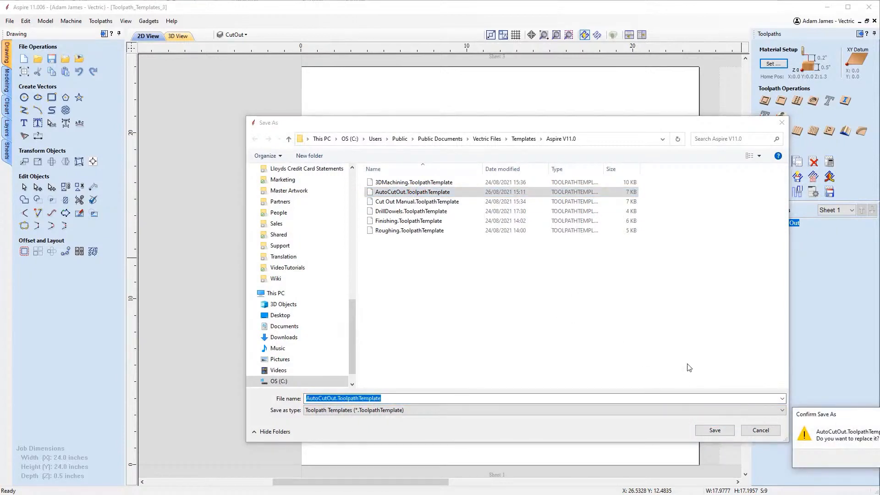
pyautogui.moveTo(874, 414); pyautogui.dragTo(688, 312)
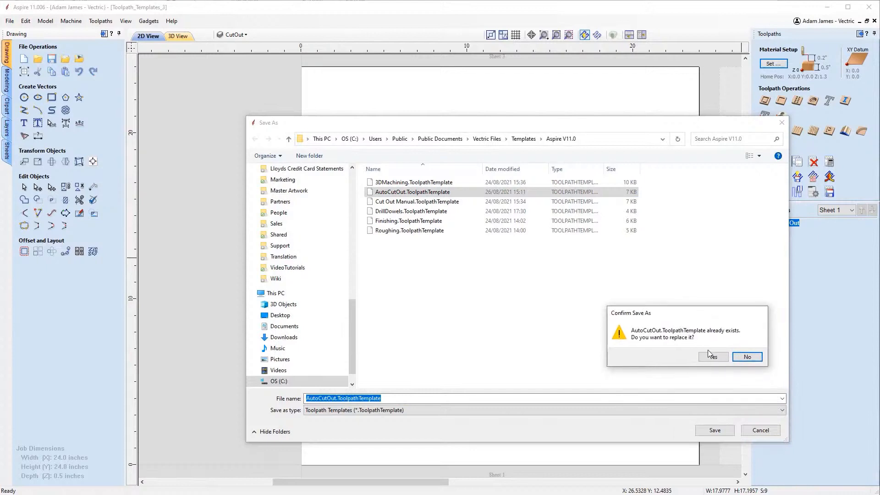
pyautogui.click(711, 356)
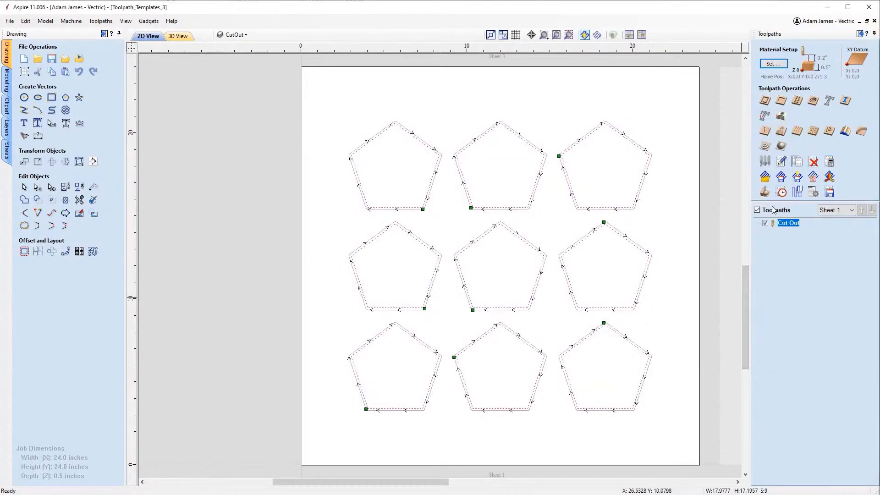
# Step: Activate Sheet 2 and load AutoCutOut.ToolpathTemplate without applying it to all the sheets
pyautogui.doubleClick(726, 349)
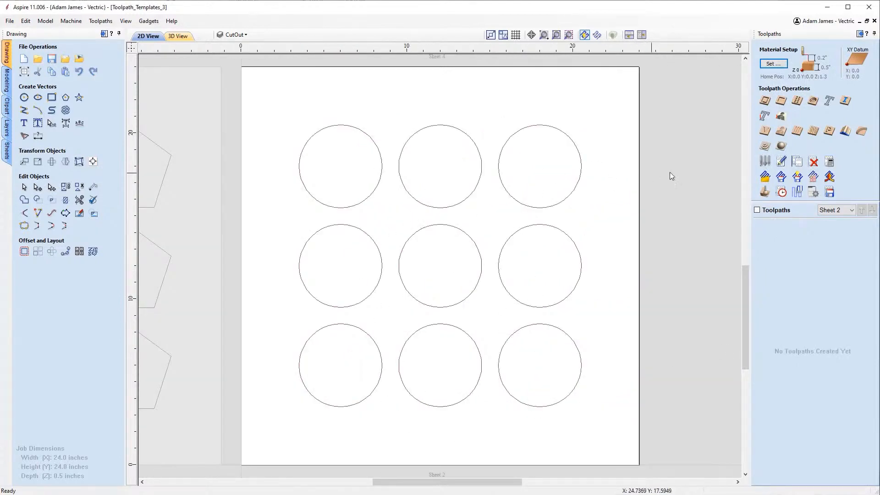
pyautogui.click(765, 185)
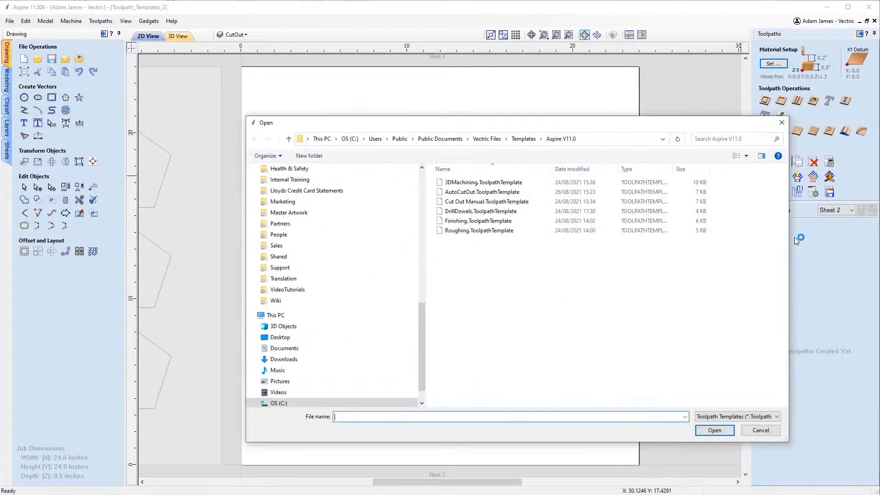
pyautogui.click(492, 192)
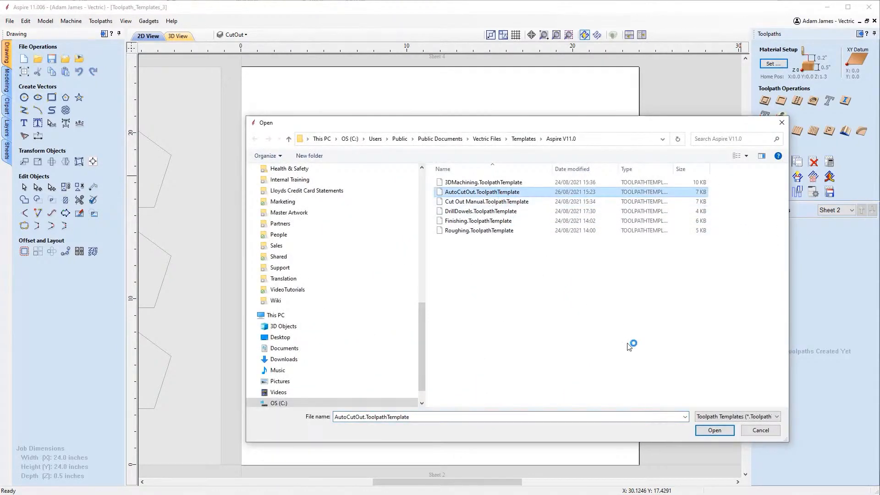
pyautogui.click(721, 430)
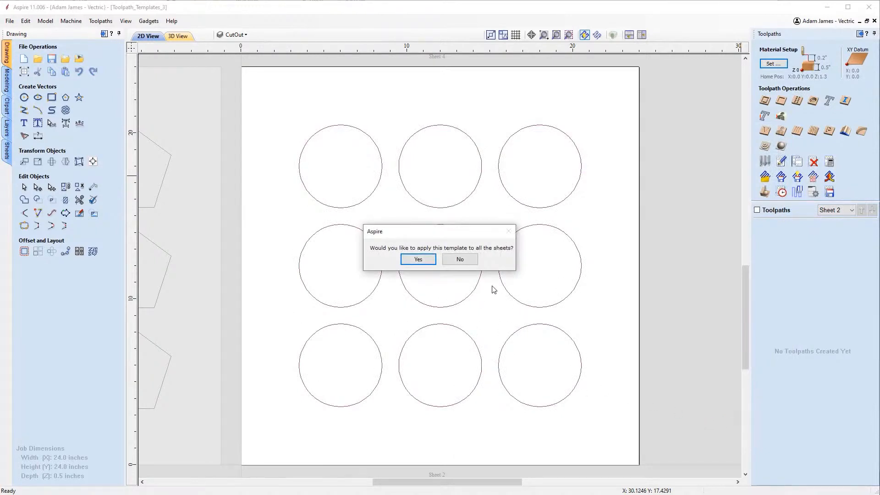
pyautogui.click(467, 264)
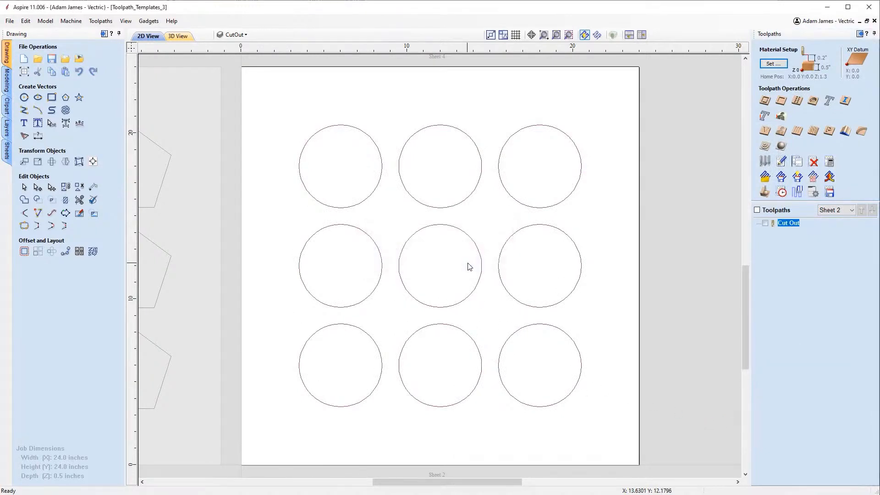
# Step: Recalculate the Cut Out toolpath for the circles on Sheet 2
pyautogui.rightClick(792, 224)
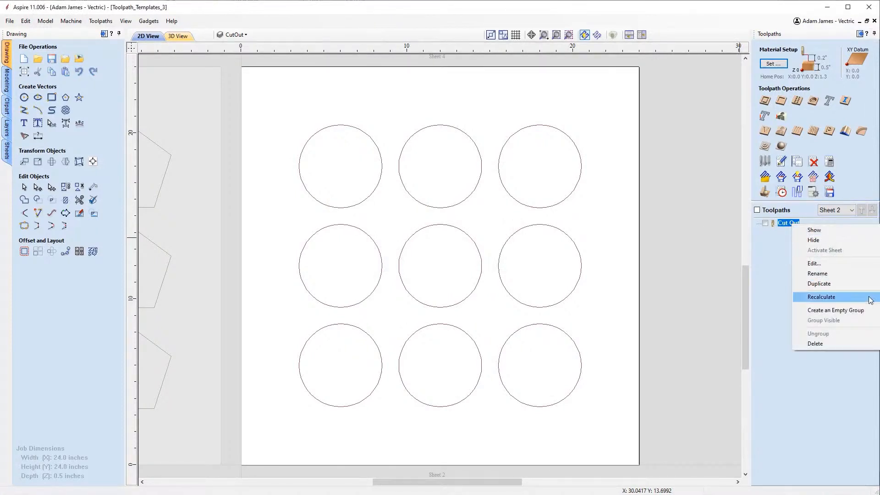
pyautogui.click(821, 297)
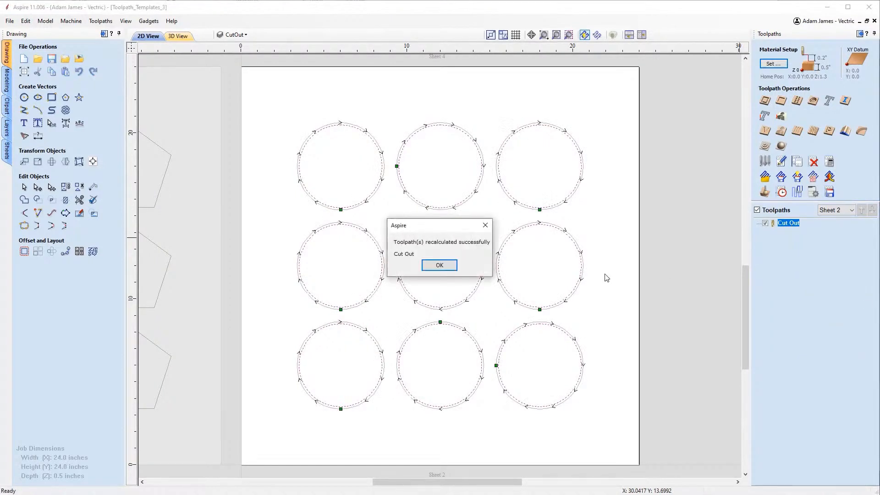
pyautogui.click(439, 265)
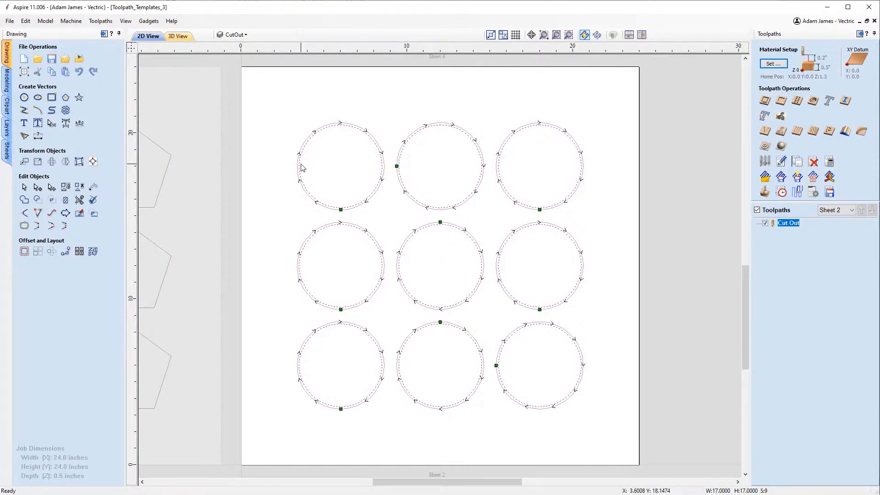
# Step: Activate Sheet 3, select its nine hexagons and check which layer they are on
pyautogui.scroll(2, 244, 118)
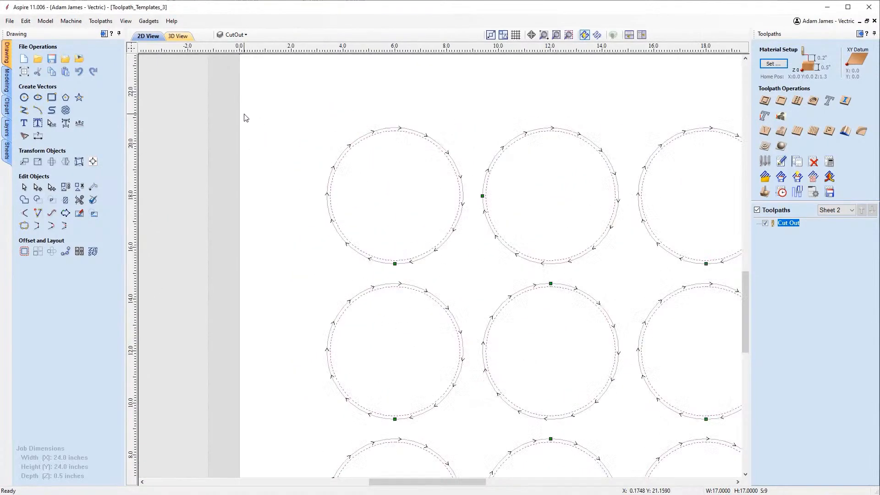
pyautogui.scroll(-3, 239, 110)
pyautogui.click(209, 78)
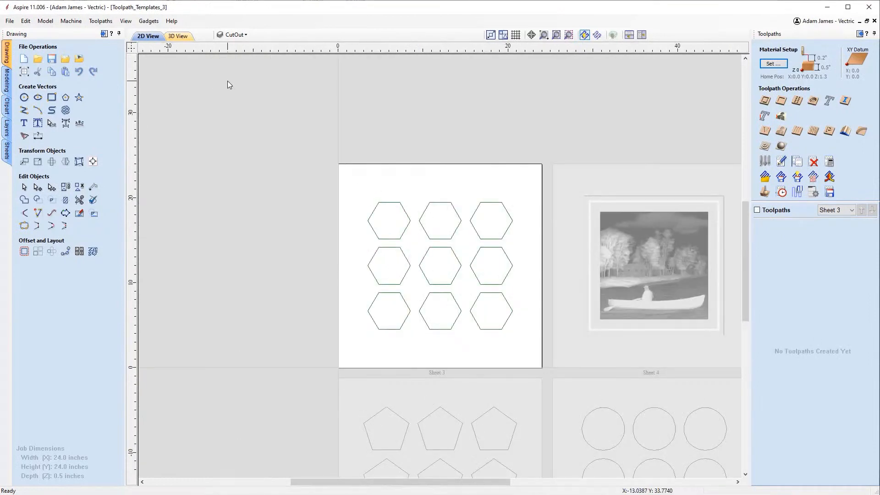
pyautogui.press('F3')
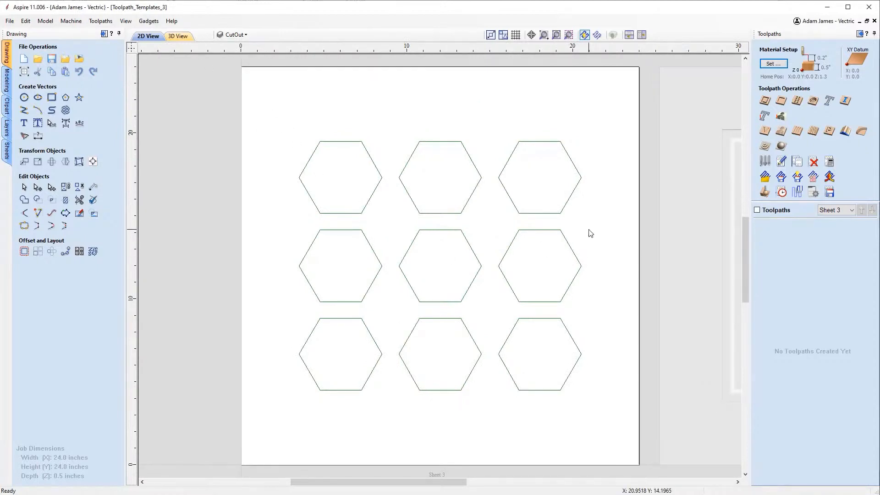
pyautogui.moveTo(595, 363); pyautogui.dragTo(360, 173)
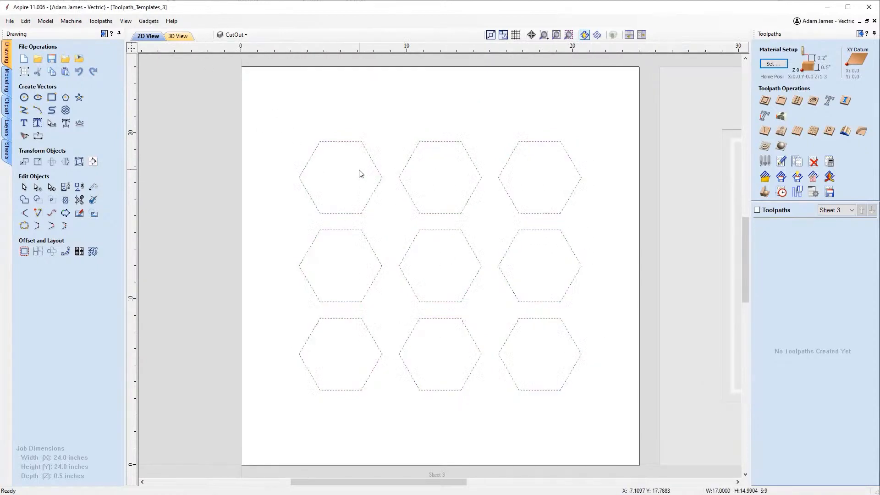
pyautogui.click(235, 35)
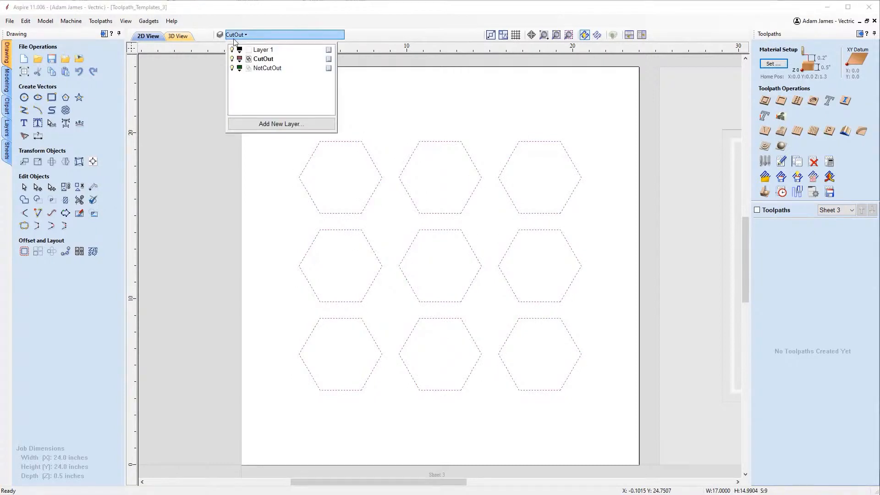
pyautogui.click(417, 102)
pyautogui.click(416, 103)
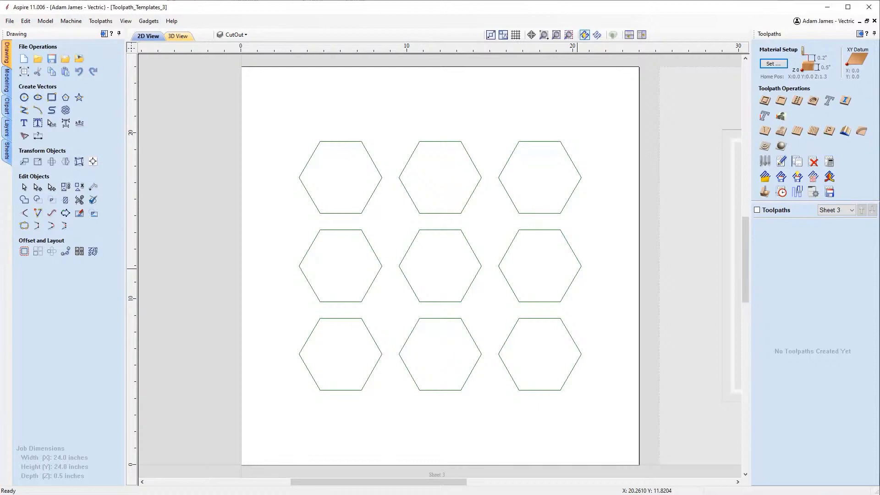
# Step: Activate Sheet 1, edit the Cut Out toolpath and turn off Associate with toolpath in its vector selection
pyautogui.scroll(-3, 605, 328)
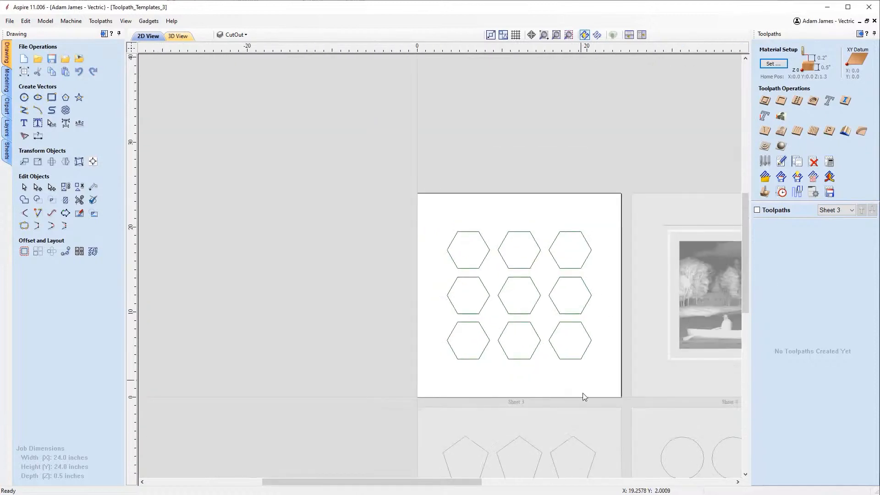
pyautogui.click(583, 420)
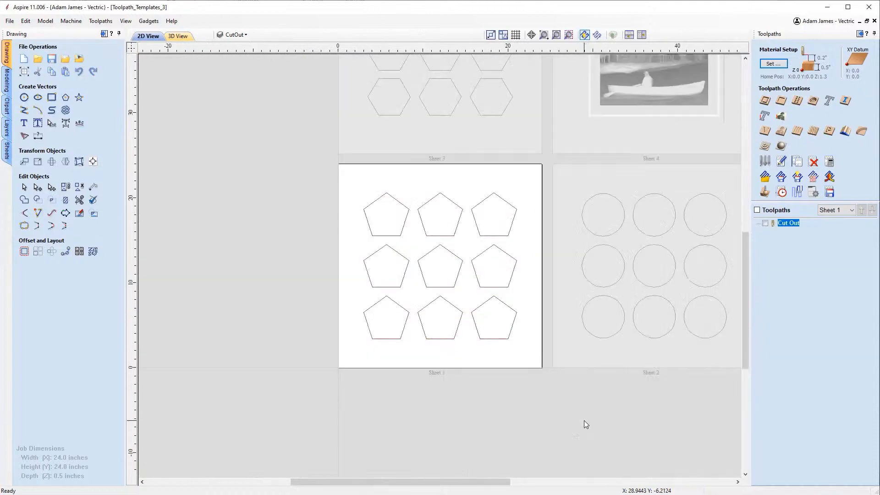
pyautogui.press('F3')
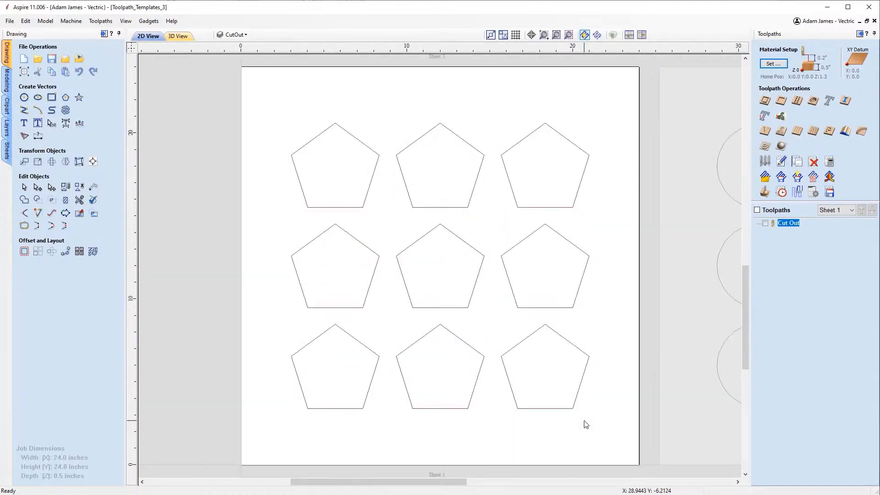
pyautogui.doubleClick(792, 224)
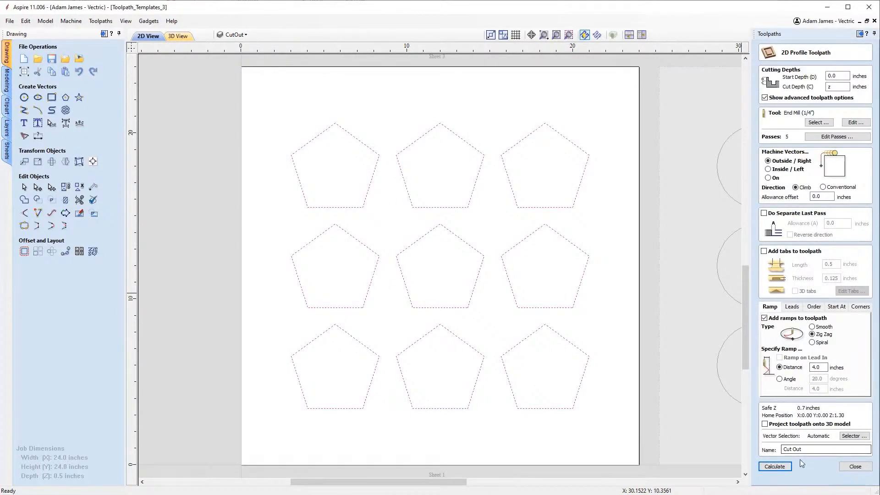
pyautogui.click(865, 437)
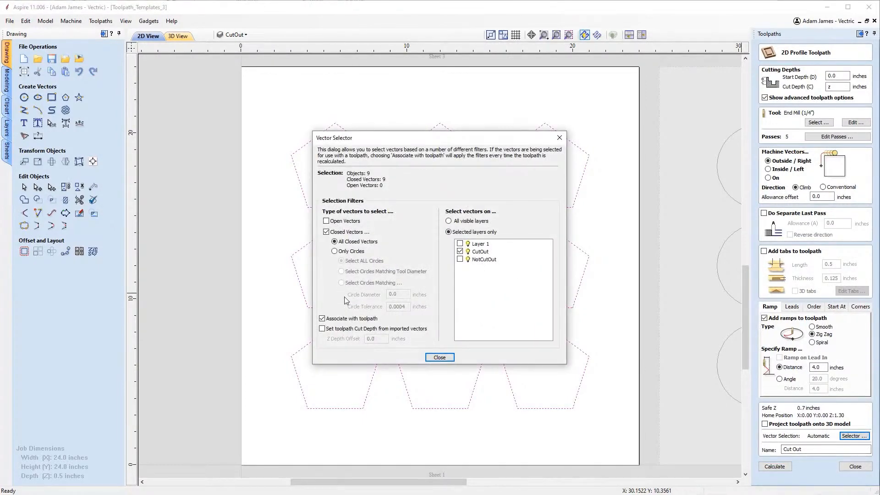
pyautogui.click(339, 318)
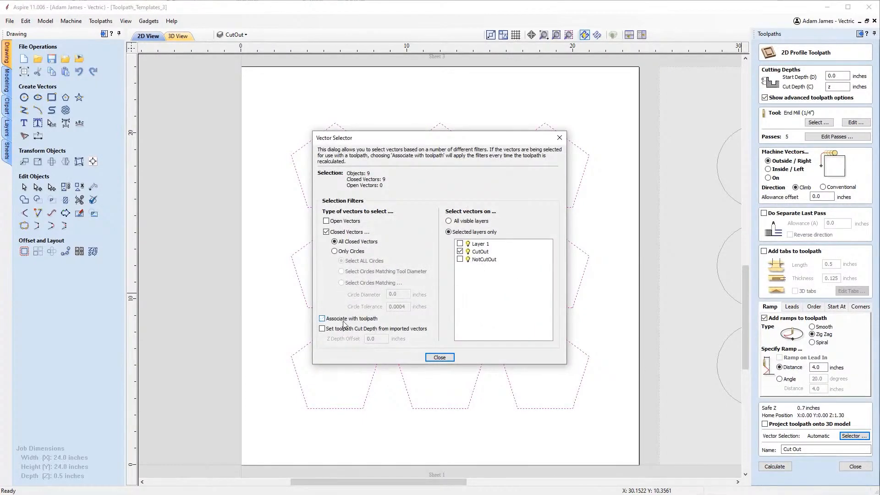
pyautogui.click(439, 357)
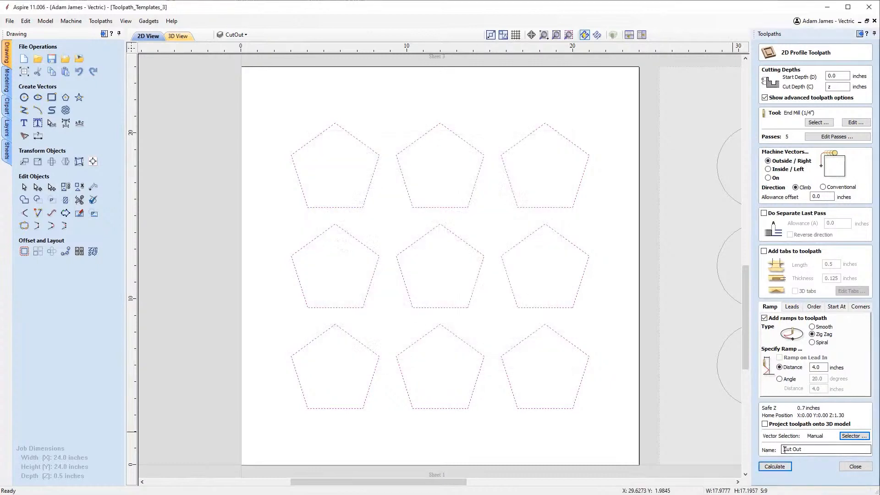
# Step: Rename the Sheet 1 profile toolpath to Manual Cut Out and calculate it for the selected pentagons
pyautogui.write('Manual')
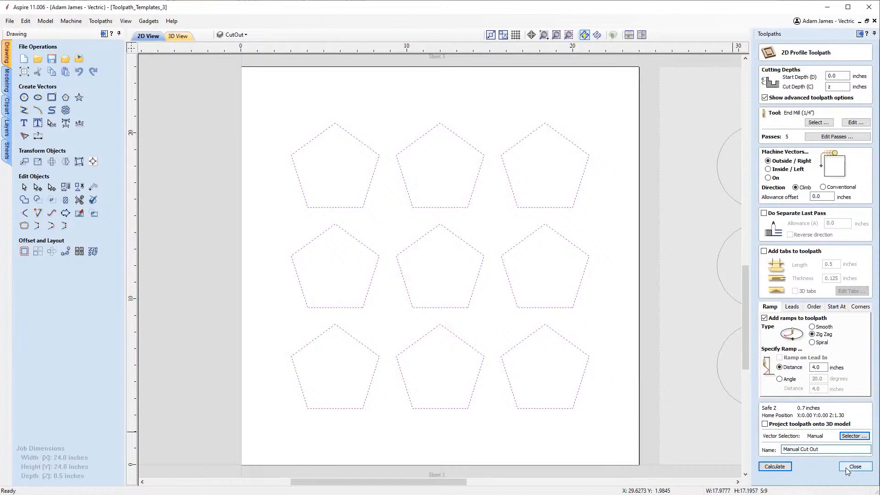
pyautogui.click(787, 466)
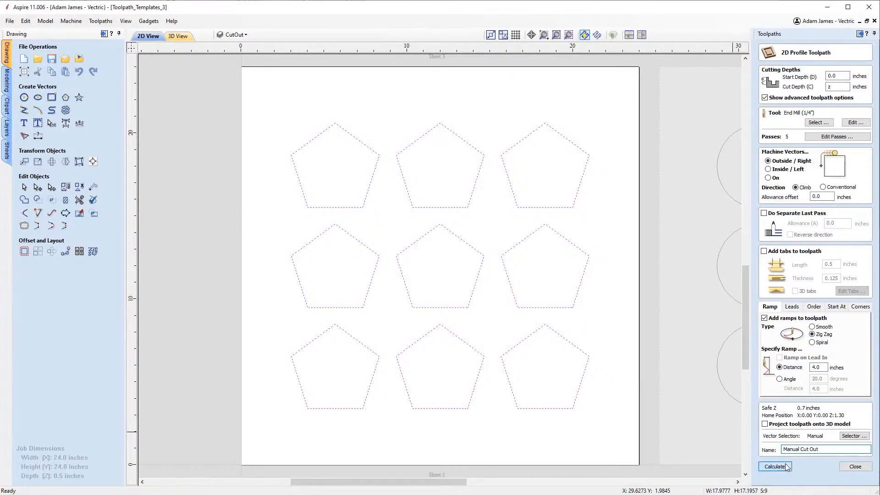
pyautogui.click(855, 467)
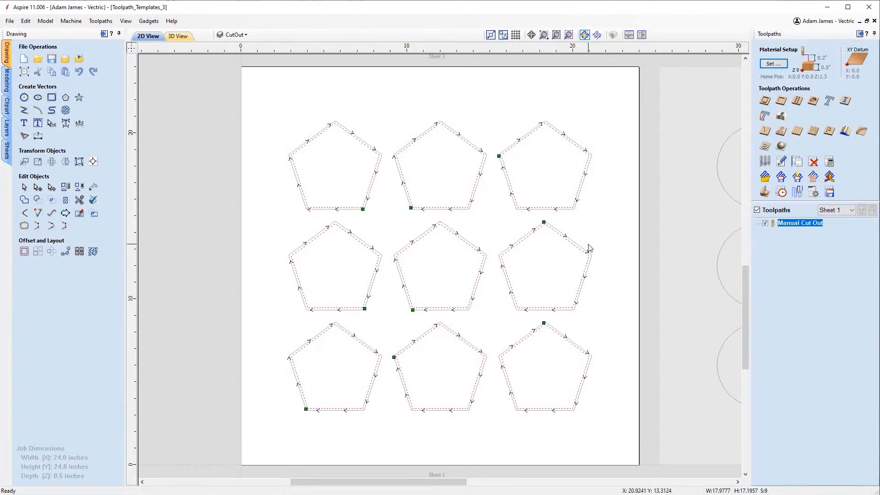
# Step: Save the Manual Cut Out toolpath as a toolpath template, replacing the existing Cut Out Manual.ToolpathTemplate
pyautogui.click(781, 180)
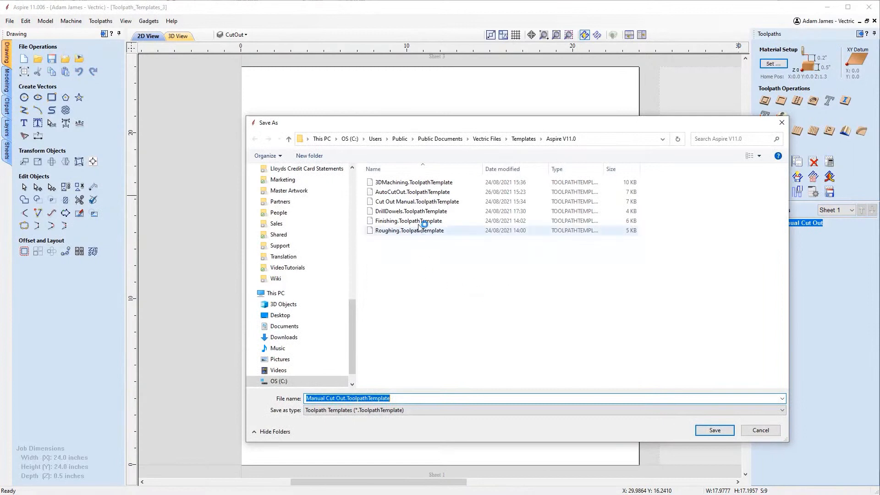
pyautogui.click(417, 203)
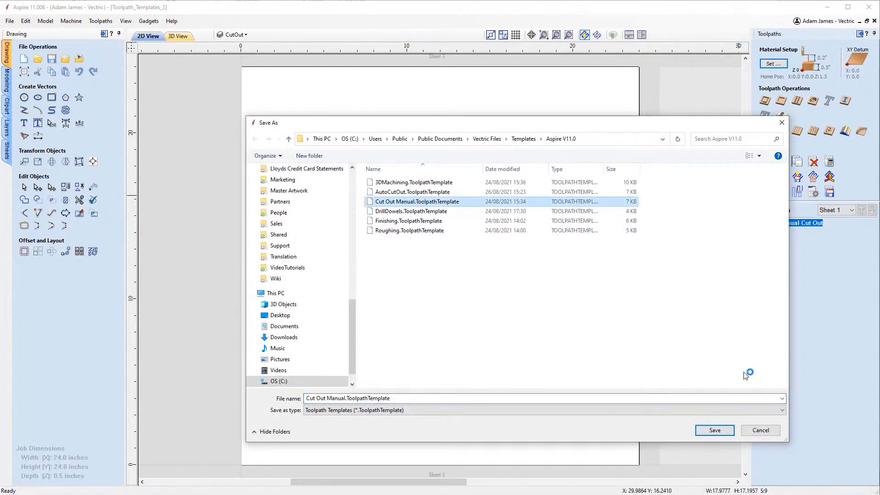
pyautogui.click(728, 431)
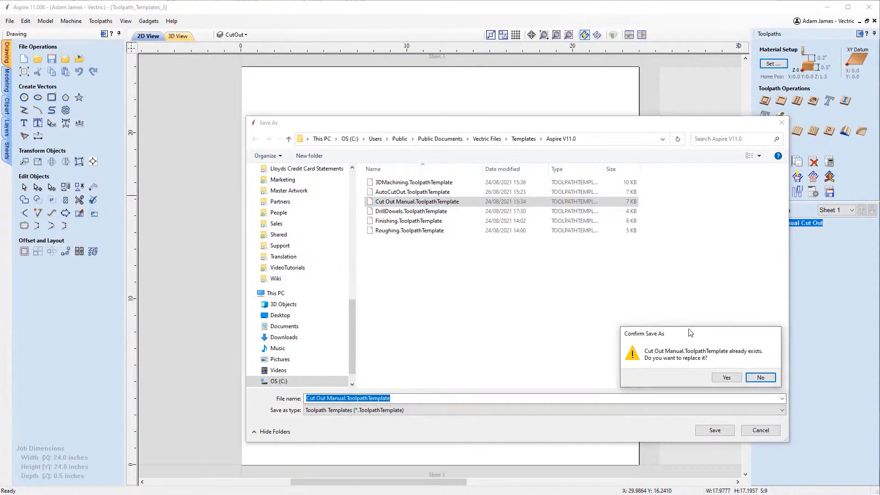
pyautogui.click(724, 367)
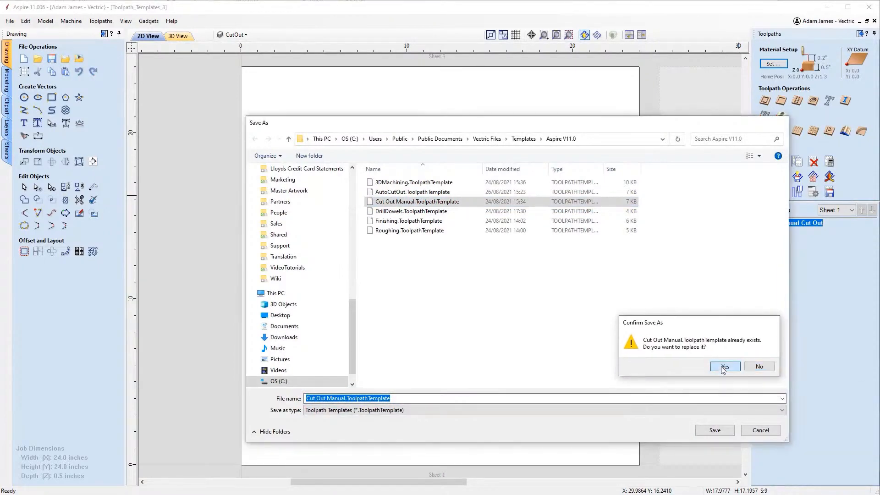
# Step: Activate Sheet 3 and load Cut Out Manual.ToolpathTemplate without applying it to all the sheets
pyautogui.scroll(-2, 298, 133)
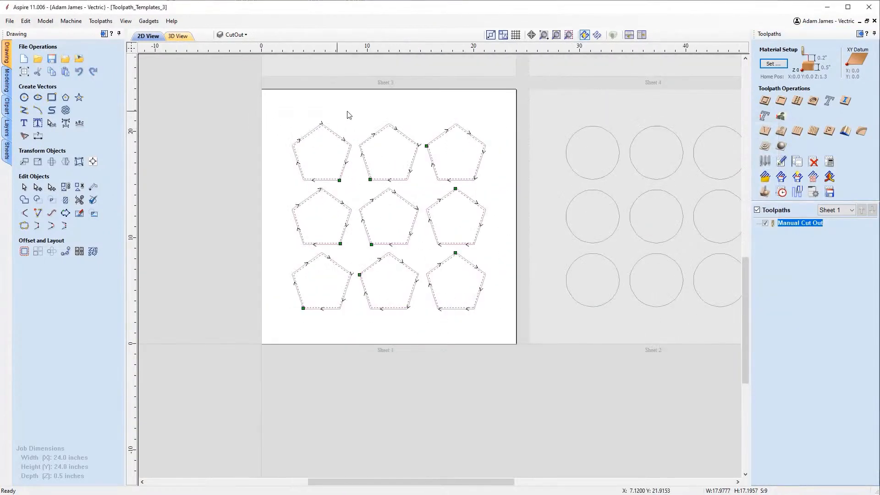
pyautogui.doubleClick(373, 74)
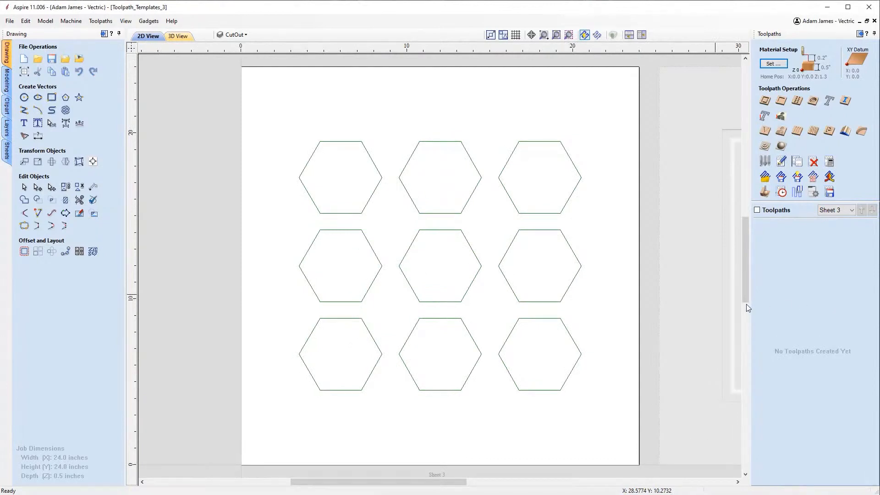
pyautogui.click(765, 178)
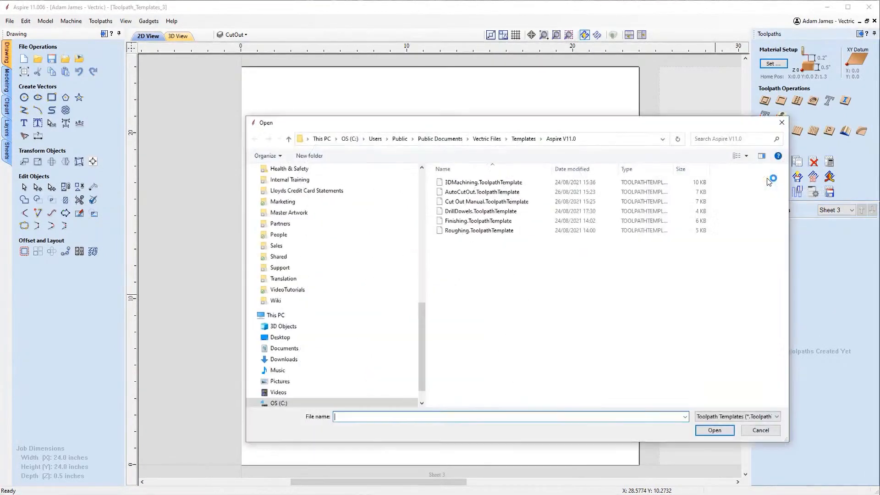
pyautogui.click(506, 202)
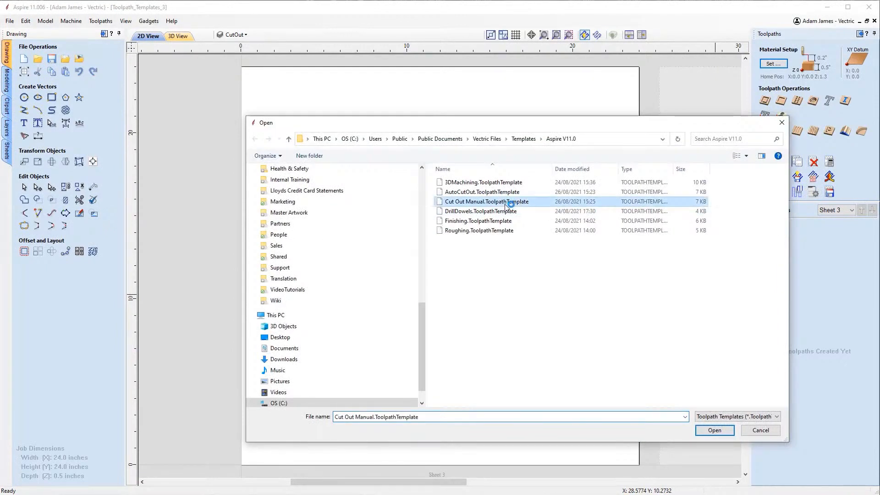
pyautogui.click(717, 430)
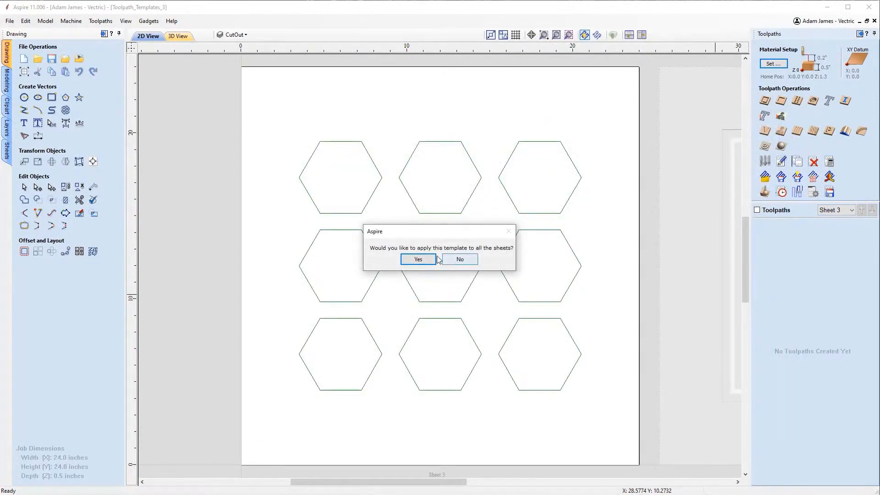
pyautogui.click(418, 259)
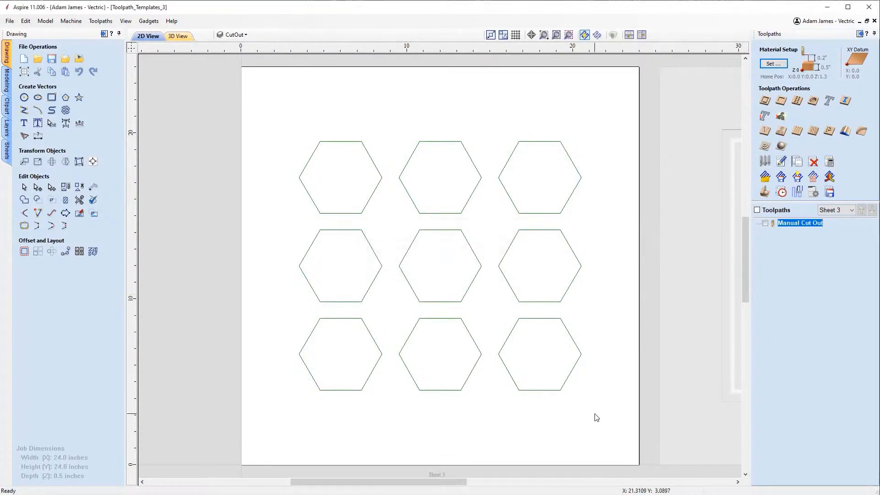
# Step: Select the four lower-right hexagons on Sheet 3 and recalculate the Manual Cut Out toolpath for them
pyautogui.moveTo(594, 411); pyautogui.dragTo(397, 228)
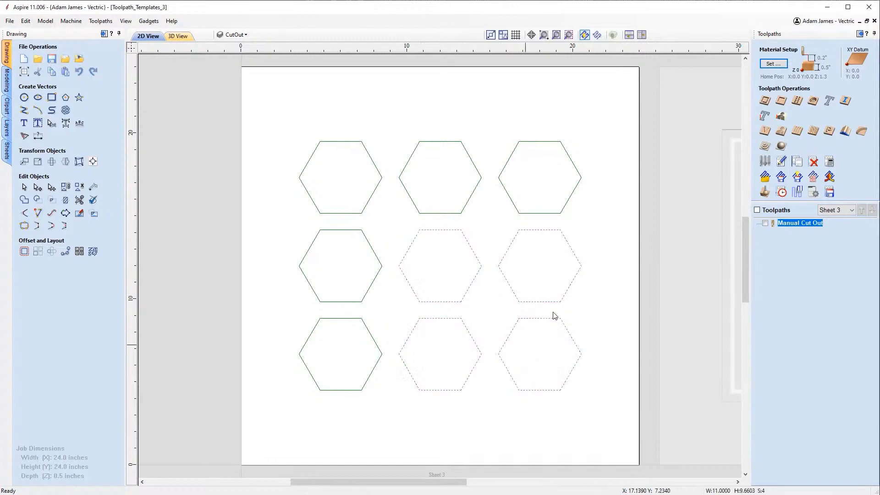
pyautogui.rightClick(789, 223)
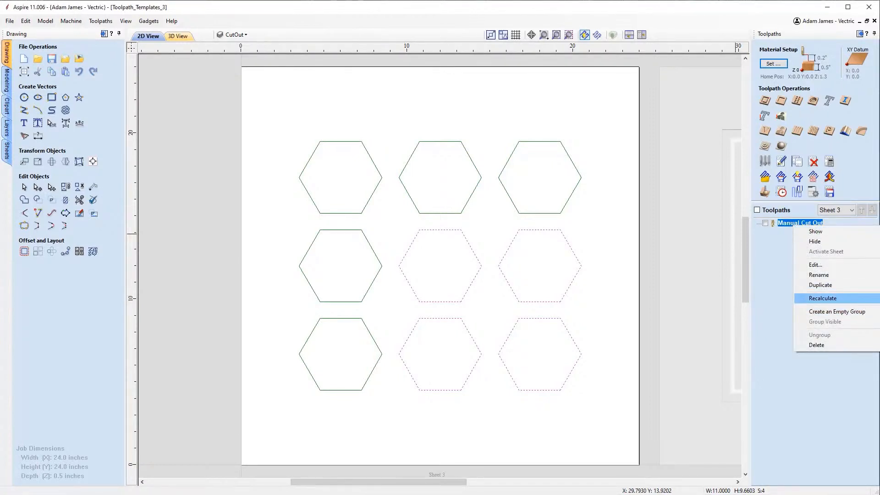
pyautogui.click(823, 298)
pyautogui.click(456, 265)
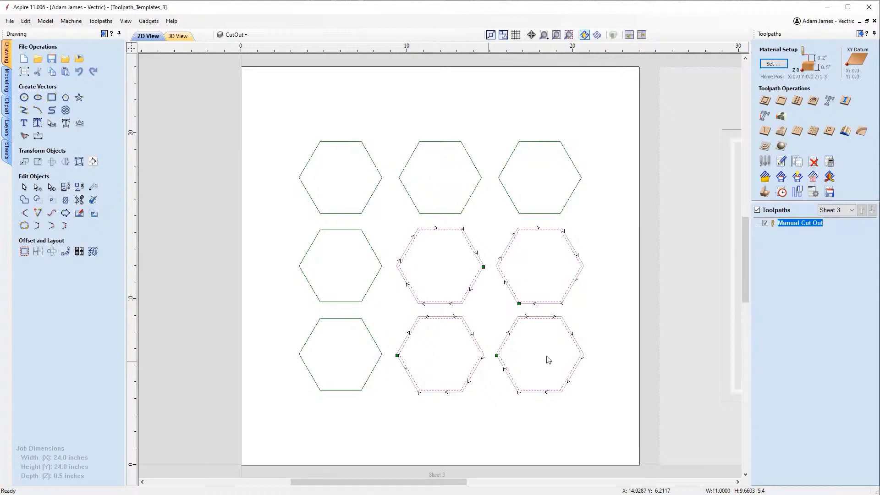
# Step: Activate Sheet 4 with the boat relief and load 3DMachining.ToolpathTemplate without applying it to all the sheets
pyautogui.doubleClick(686, 311)
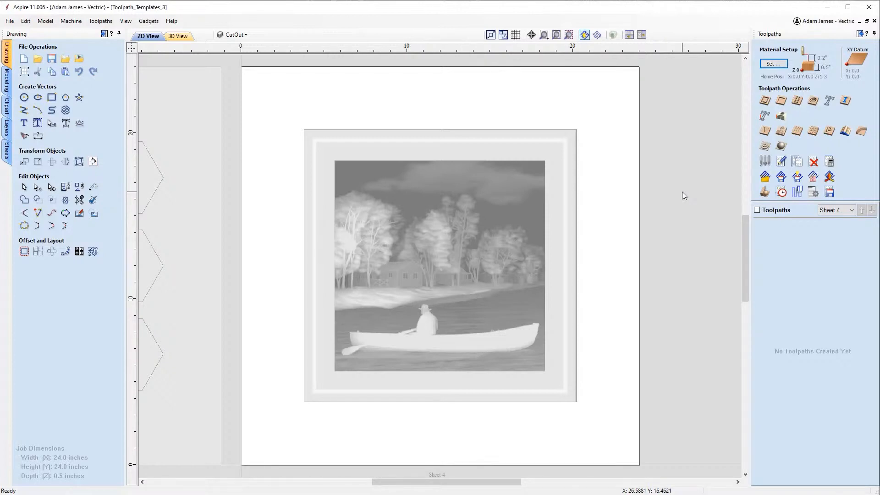
pyautogui.click(767, 183)
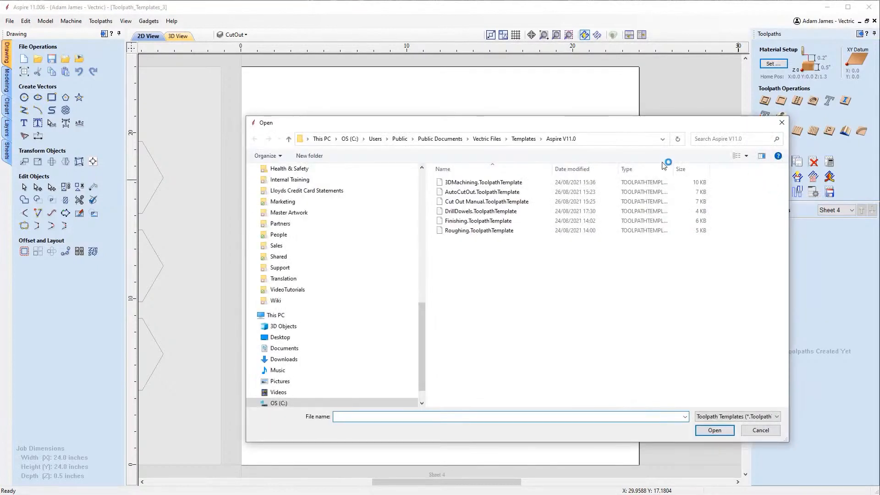
pyautogui.click(489, 185)
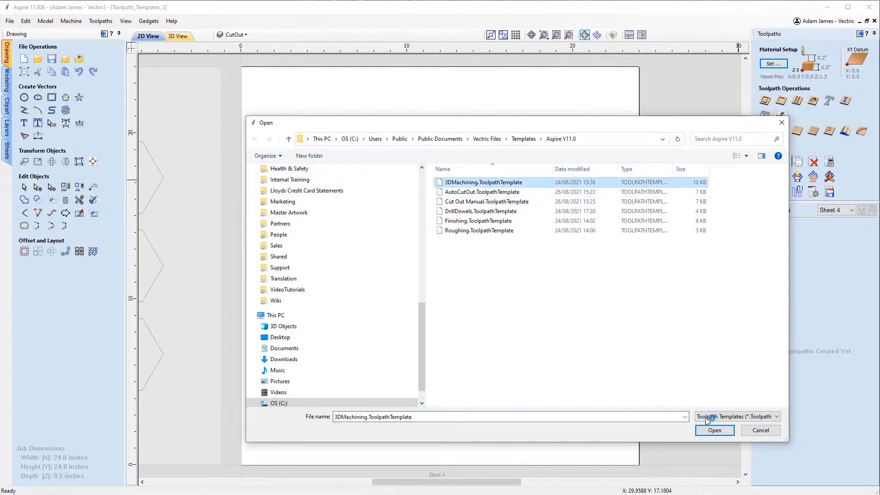
pyautogui.click(727, 431)
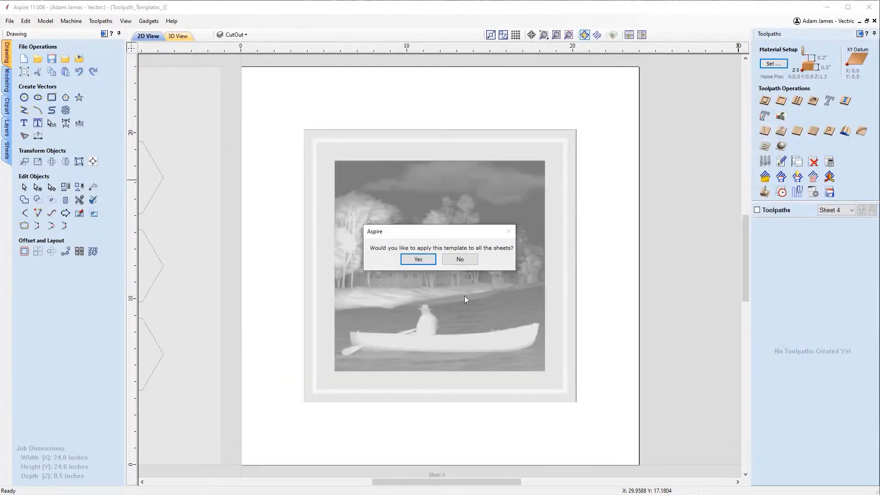
pyautogui.click(459, 260)
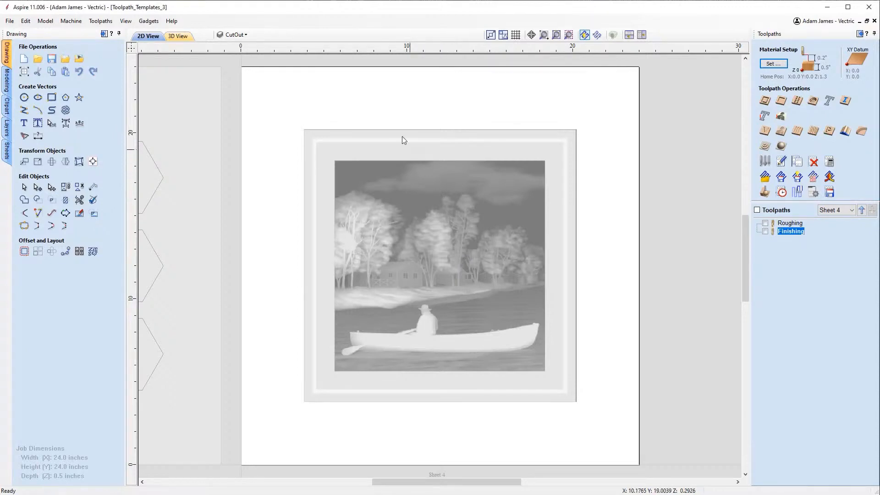
# Step: Recalculate all the toolpaths so Roughing and Finishing are computed for the boat relief on Sheet 4
pyautogui.rightClick(779, 231)
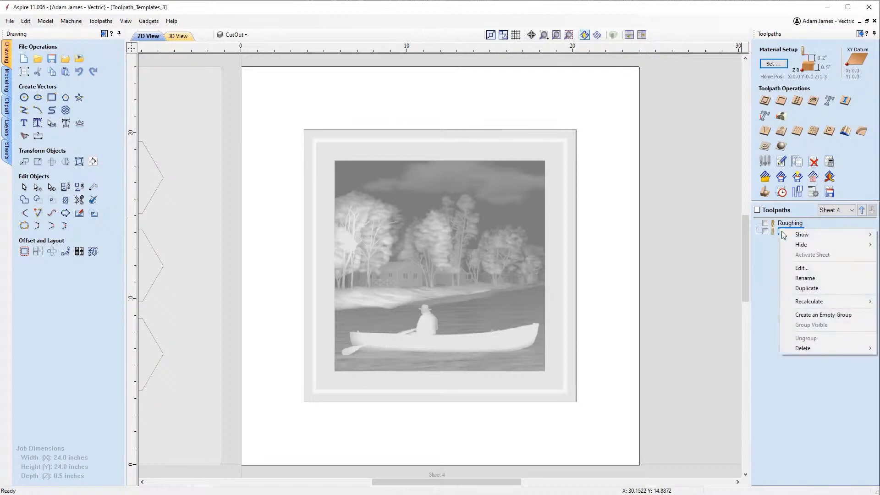
pyautogui.moveTo(856, 301)
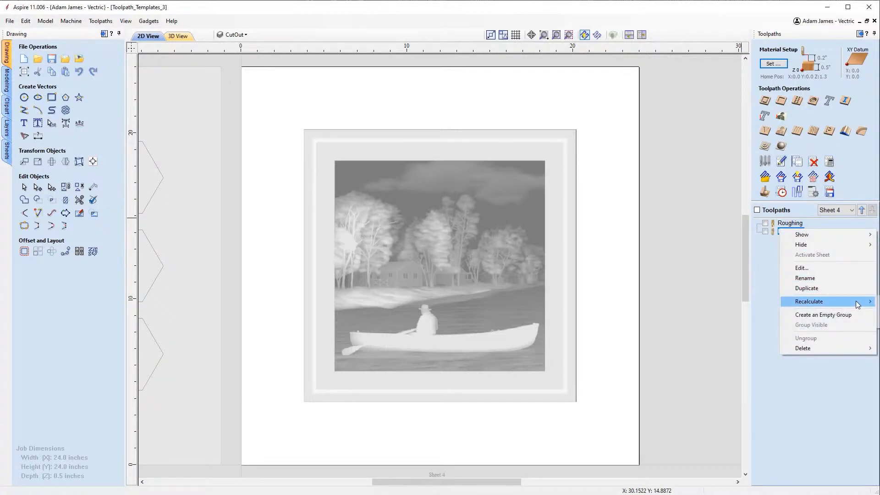
pyautogui.click(876, 318)
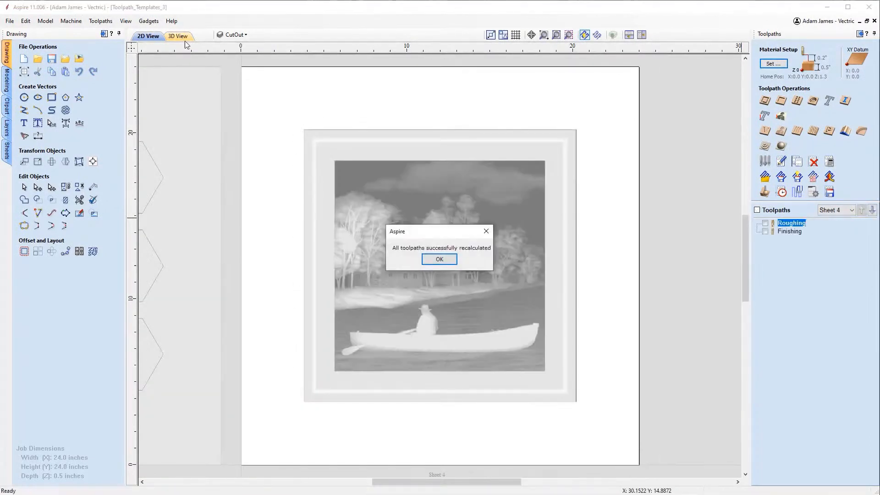
pyautogui.press('Return')
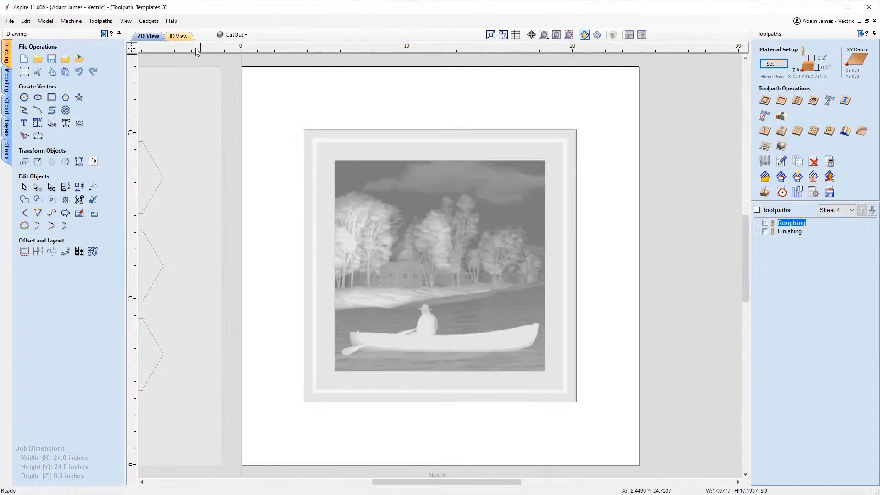
# Step: Display the Roughing toolpath in 3D, switch the display to Finishing only, and examine its passes over the boat relief up close
pyautogui.click(178, 36)
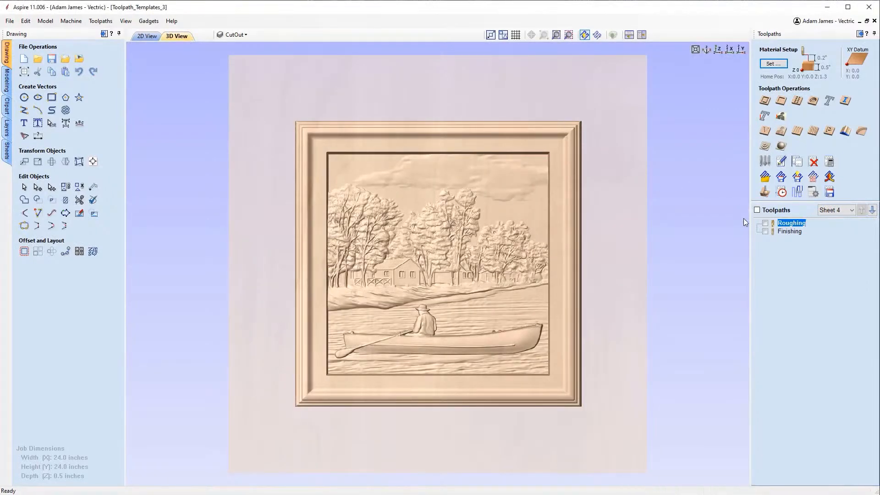
pyautogui.click(764, 224)
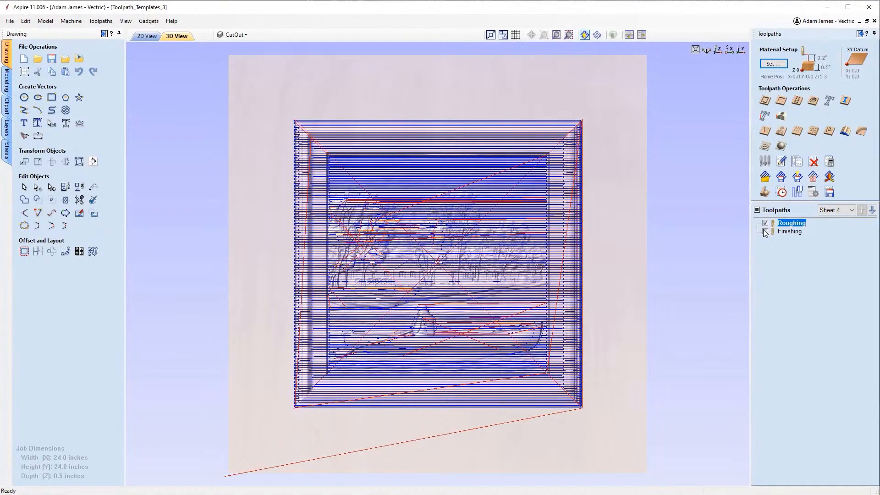
pyautogui.click(764, 231)
pyautogui.click(765, 223)
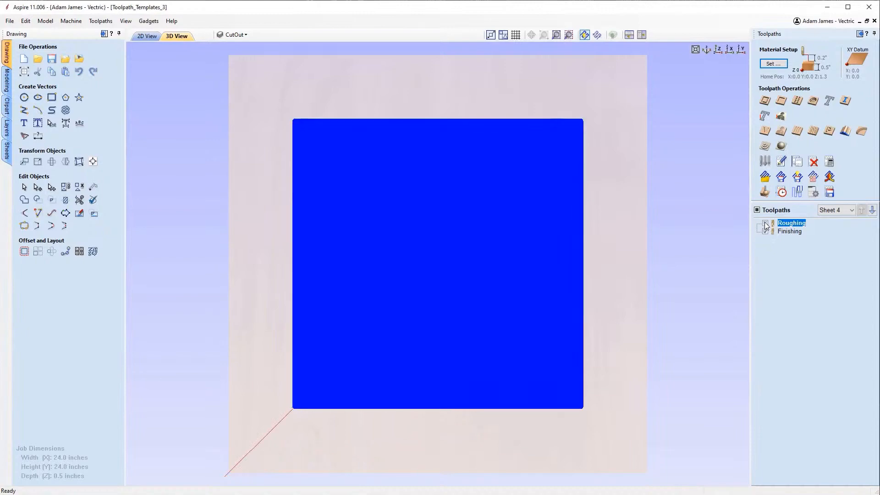
pyautogui.scroll(1, 477, 274)
pyautogui.scroll(5, 477, 275)
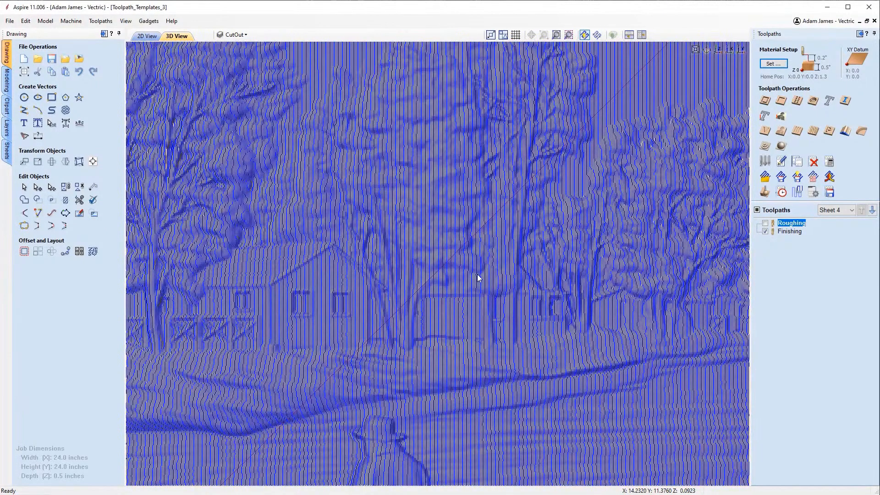
pyautogui.scroll(4, 477, 275)
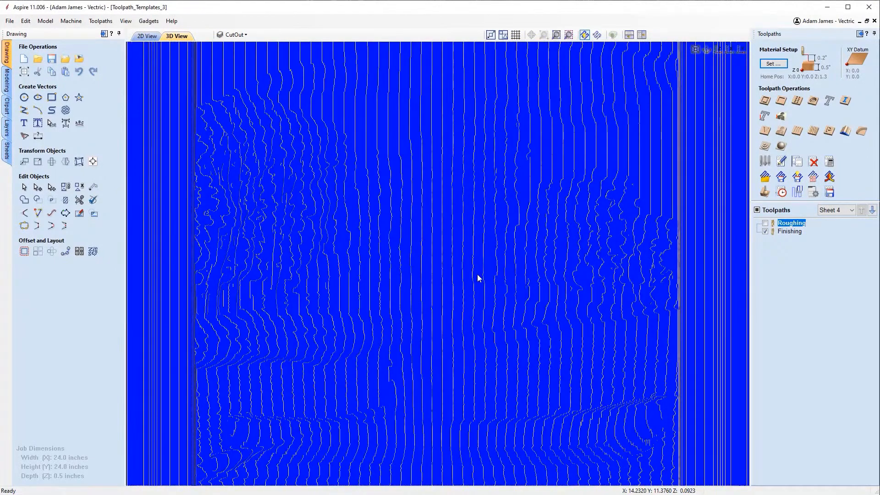
pyautogui.scroll(-2, 477, 274)
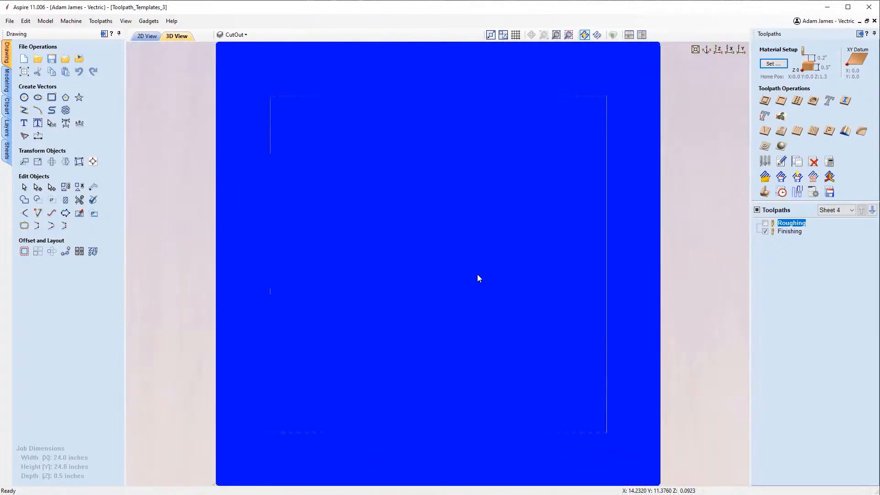